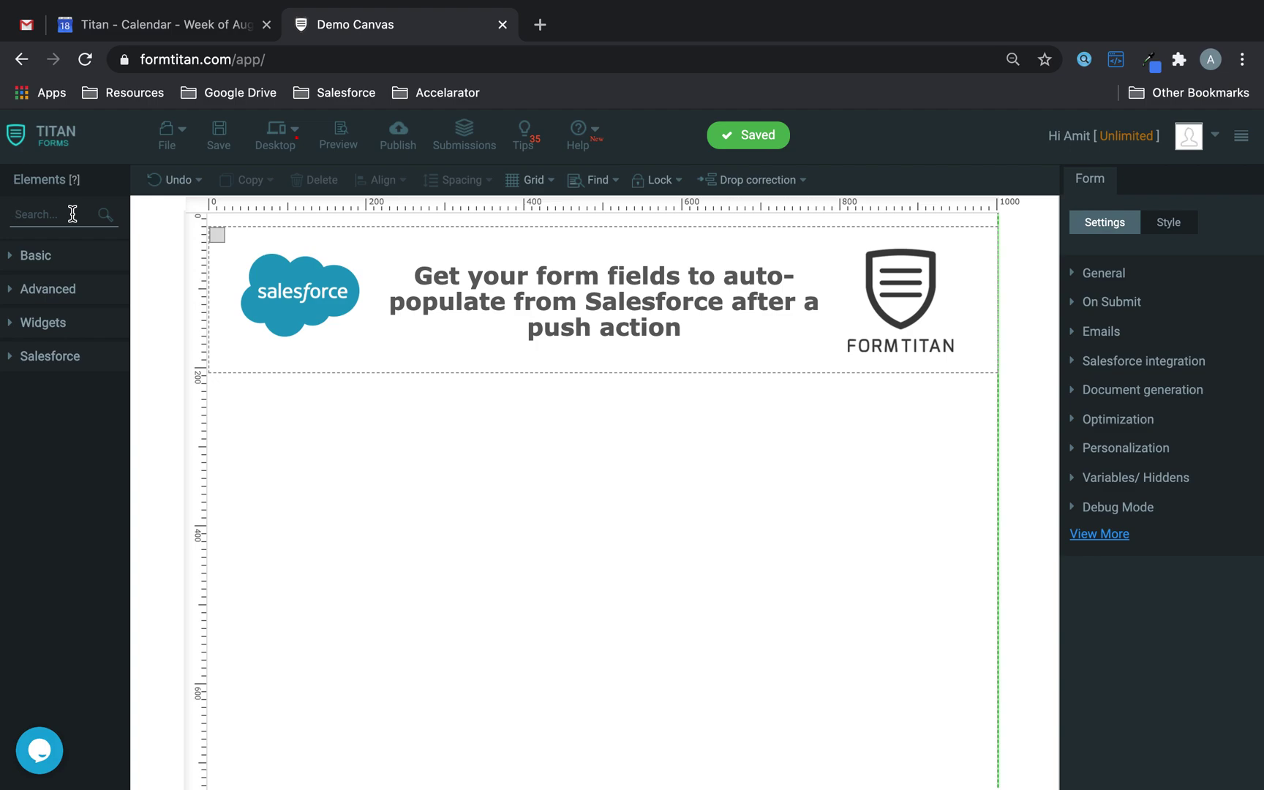
Step: Add a text box below the form header and label it Account Name
{"action": "type", "text": "text"}
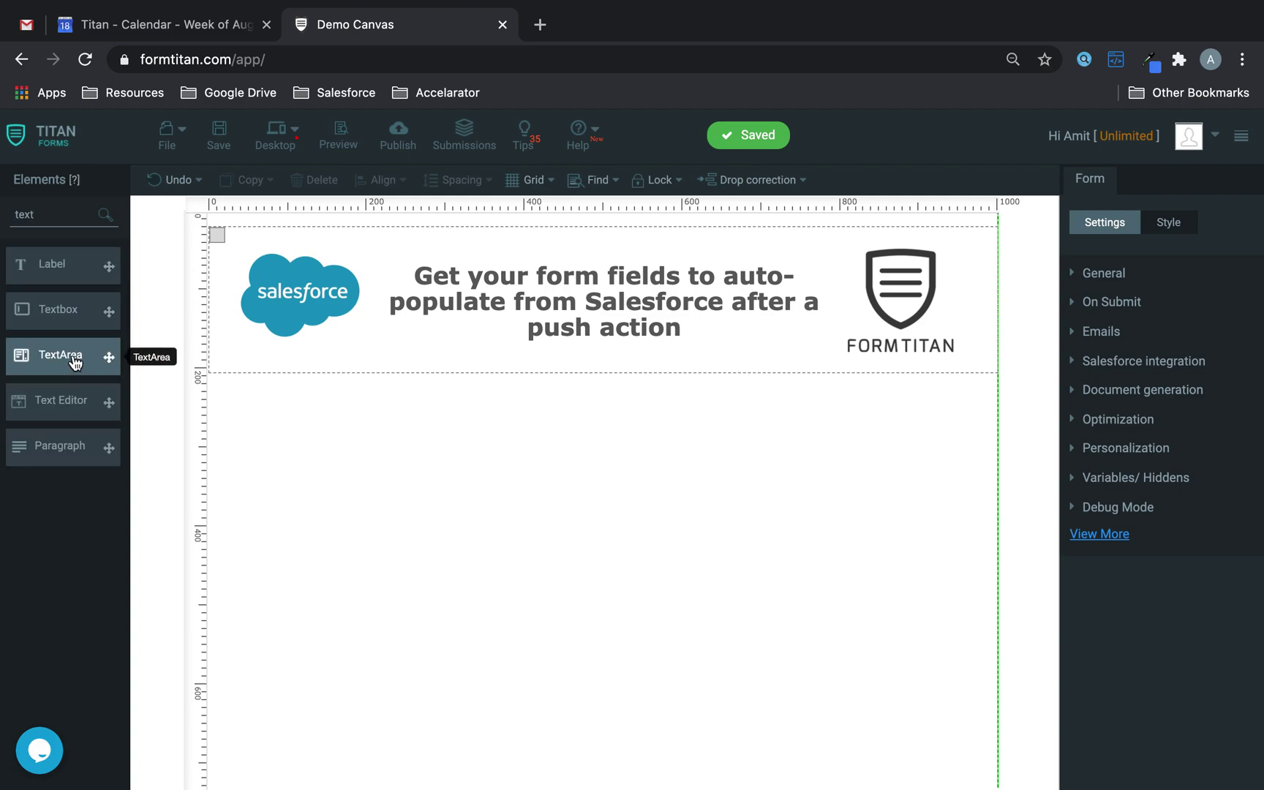
{"action": "left_click_drag", "start_coordinate": [76, 359], "coordinate": [567, 424]}
{"action": "left_click", "coordinate": [568, 426]}
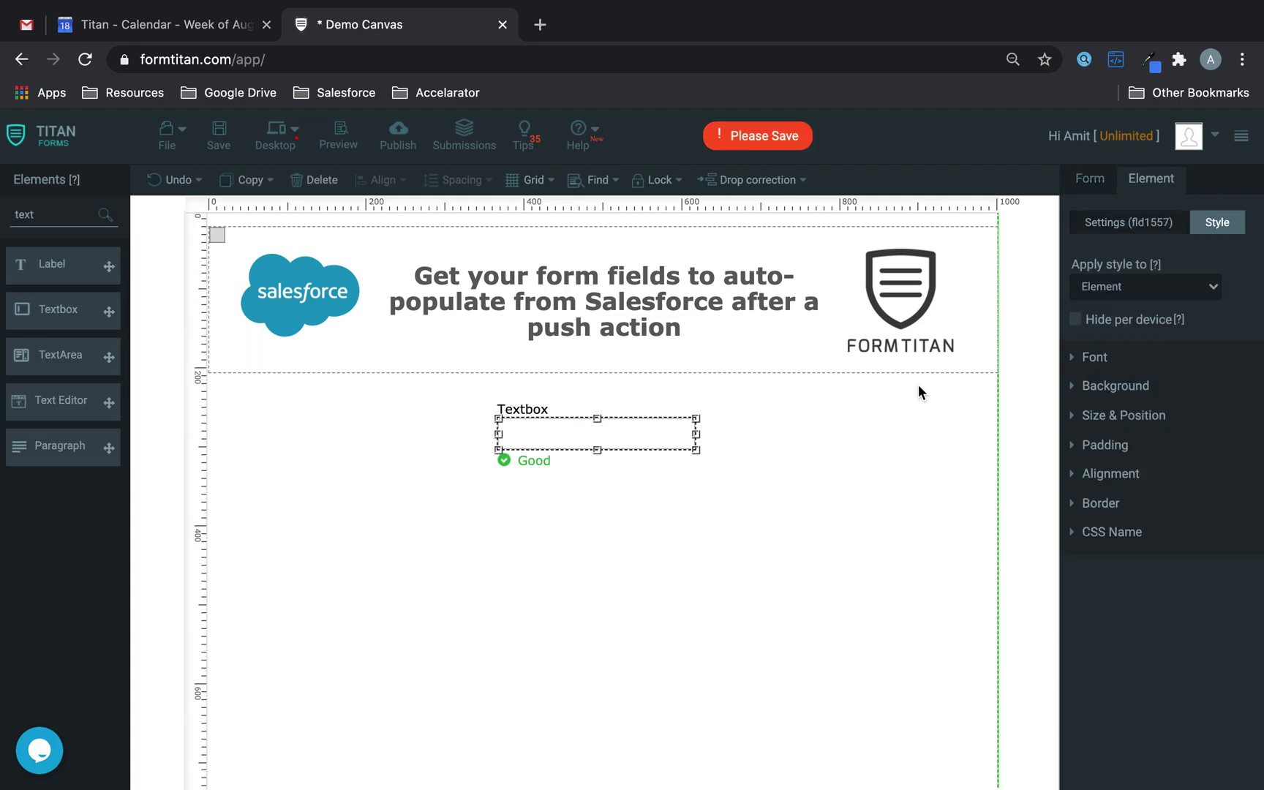
{"action": "left_click", "coordinate": [1138, 222]}
{"action": "double_click", "coordinate": [1133, 331]}
{"action": "type", "text": "Accoutn"}
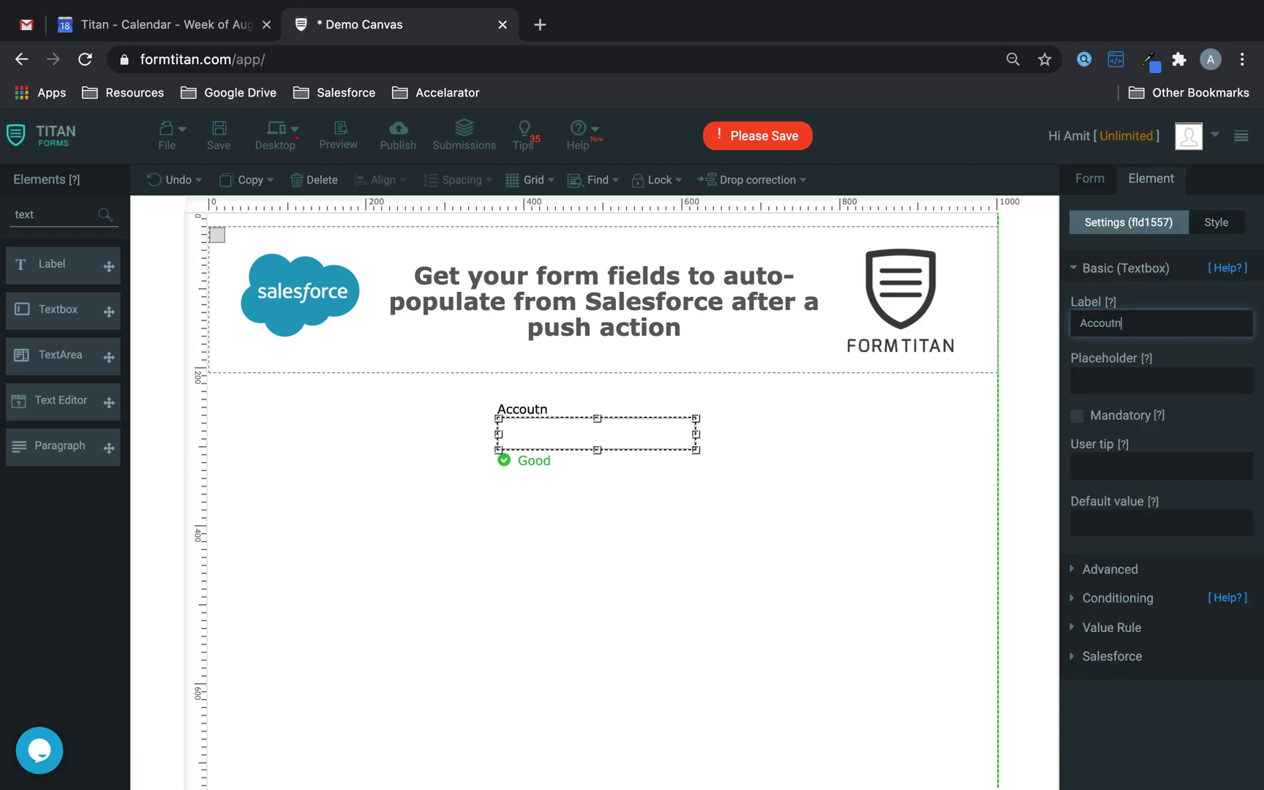
{"action": "type", "text": " N"}
{"action": "key", "text": "BackSpace"}
{"action": "key", "text": "BackSpace"}
{"action": "key", "text": "BackSpace"}
{"action": "type", "text": "nt Nam"}
Step: Add an Account Type dropdown without default choices and with Add Other unchecked
{"action": "left_click_drag", "start_coordinate": [55, 214], "coordinate": [4, 216]}
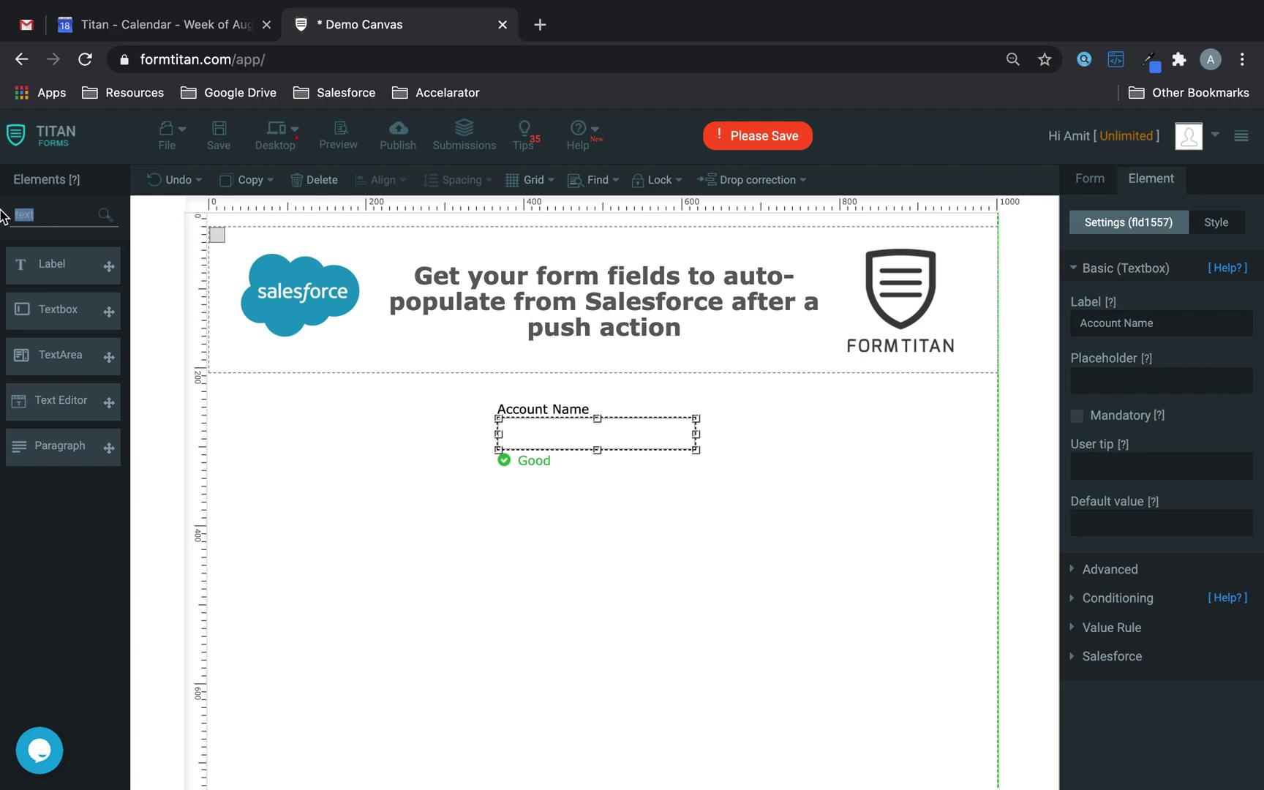
{"action": "type", "text": "Drop"}
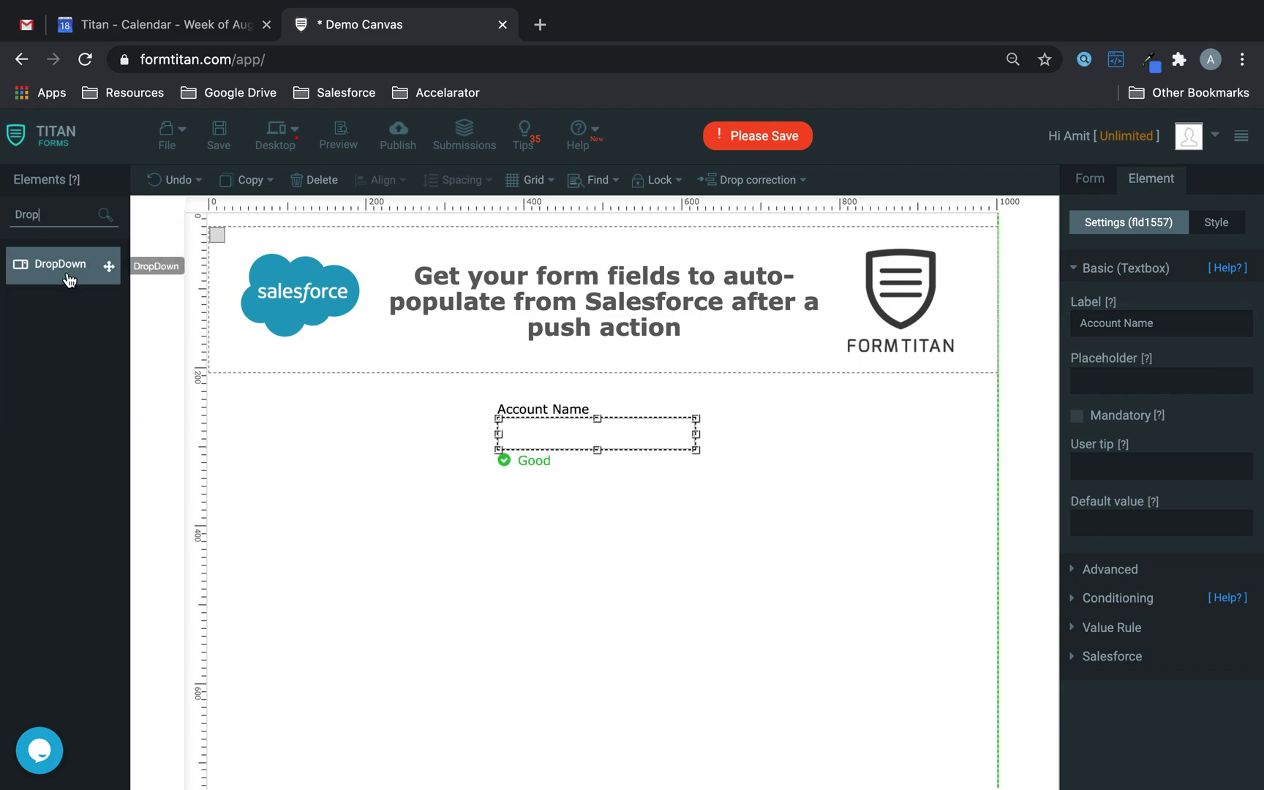
{"action": "left_click_drag", "start_coordinate": [68, 276], "coordinate": [569, 508]}
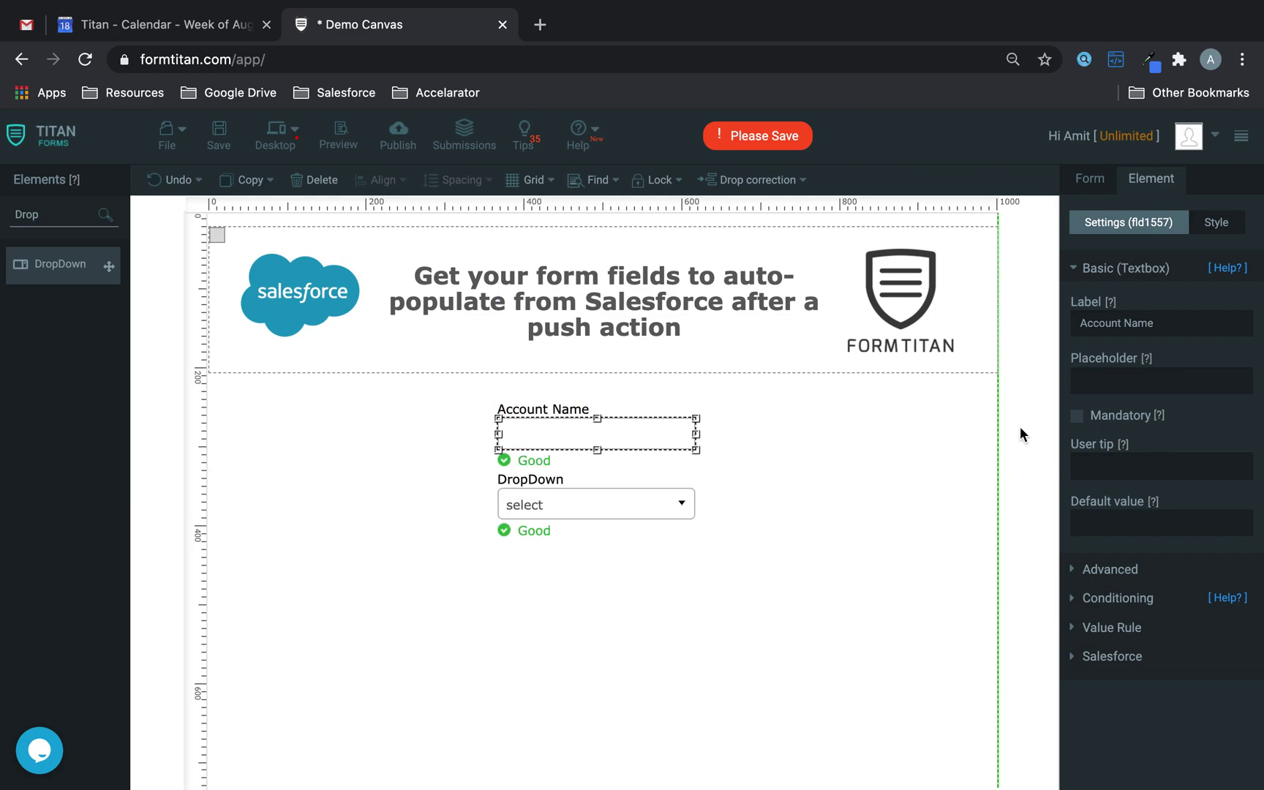
{"action": "double_click", "coordinate": [1154, 322]}
{"action": "type", "text": "Account Ty"}
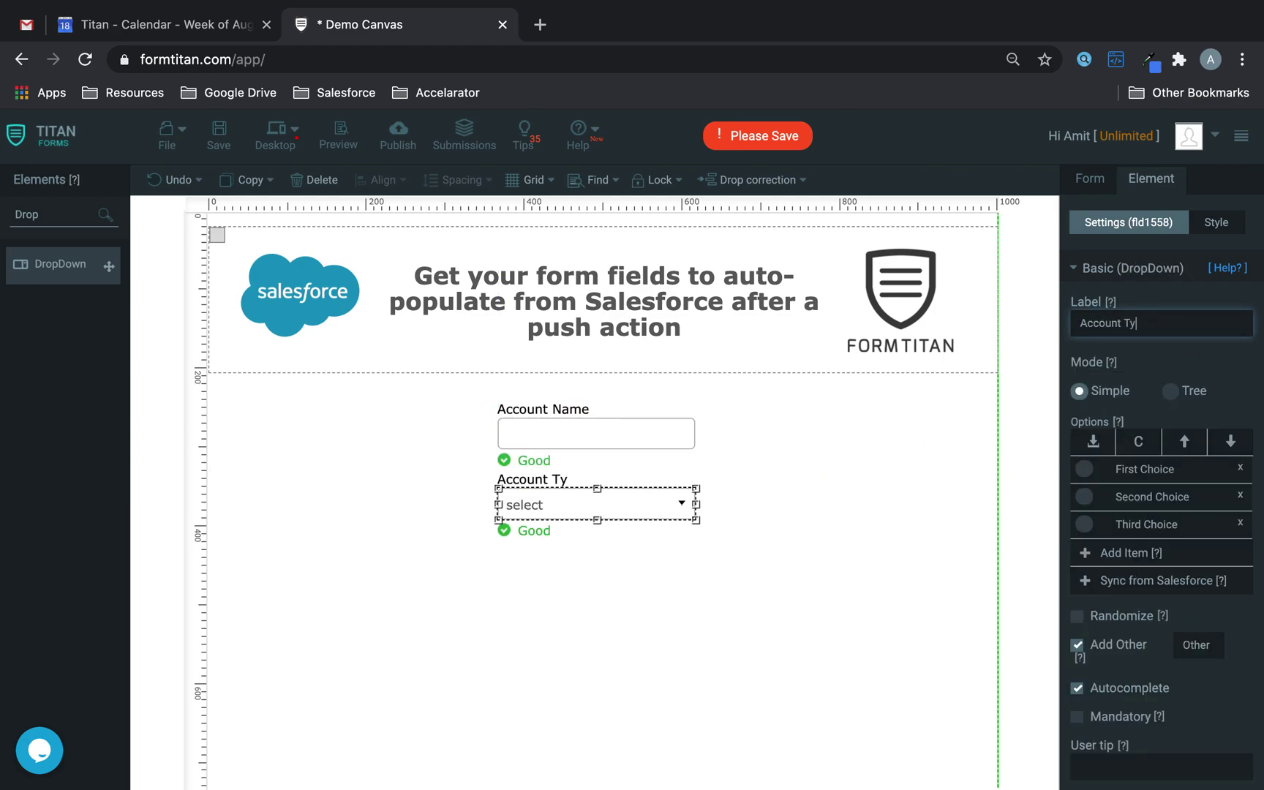
{"action": "type", "text": "pe"}
{"action": "left_click", "coordinate": [1240, 468]}
{"action": "left_click", "coordinate": [1240, 468]}
{"action": "left_click", "coordinate": [1240, 468]}
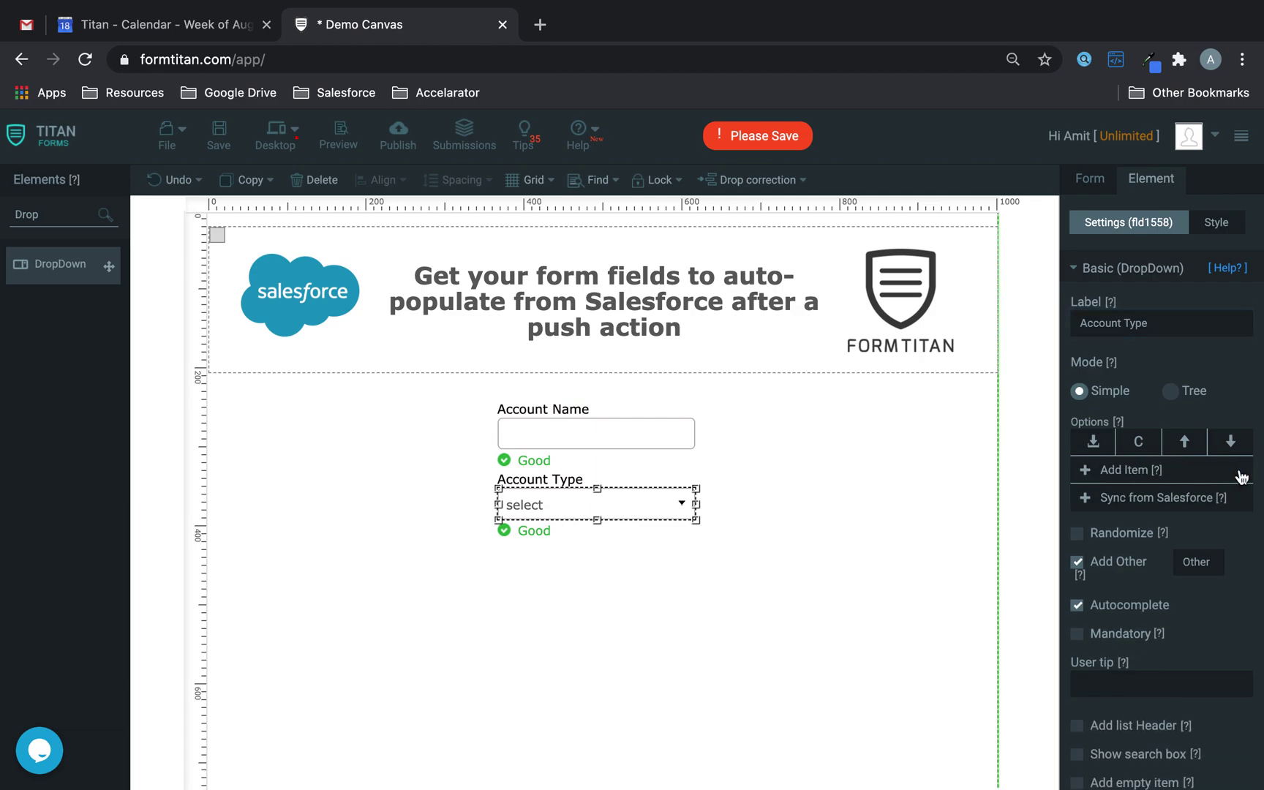
{"action": "left_click", "coordinate": [1076, 562]}
Step: Sync the dropdown's options from the Salesforce Account > Account Type picklist
{"action": "left_click", "coordinate": [1131, 506]}
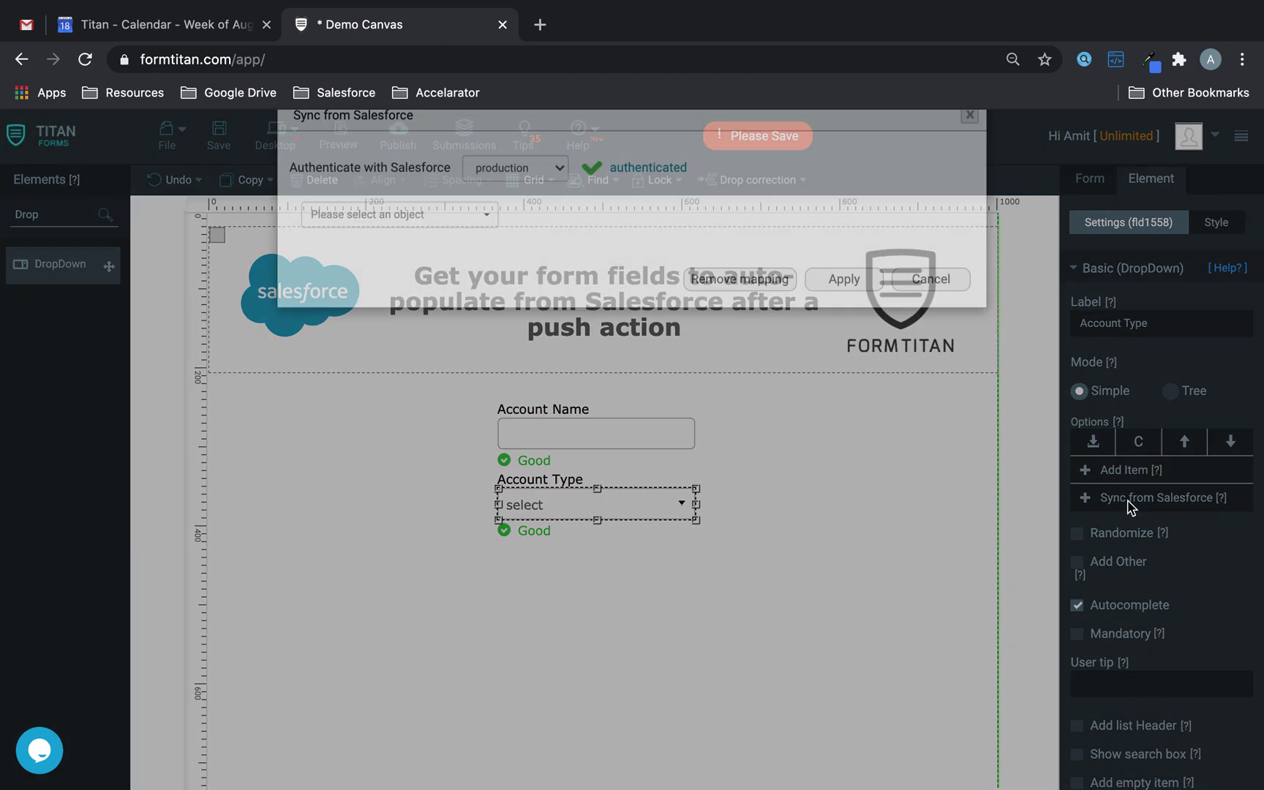
{"action": "left_click", "coordinate": [471, 248]}
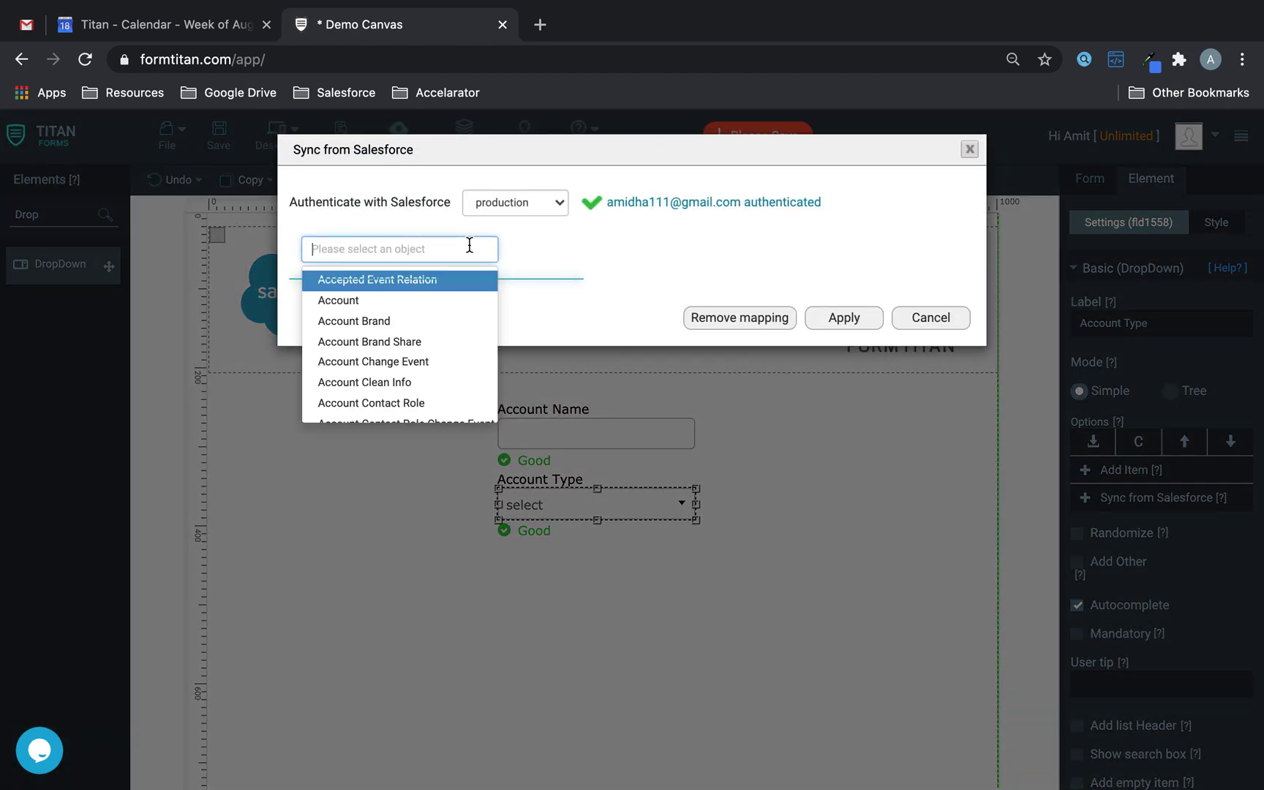
{"action": "left_click", "coordinate": [395, 293]}
{"action": "left_click", "coordinate": [388, 288]}
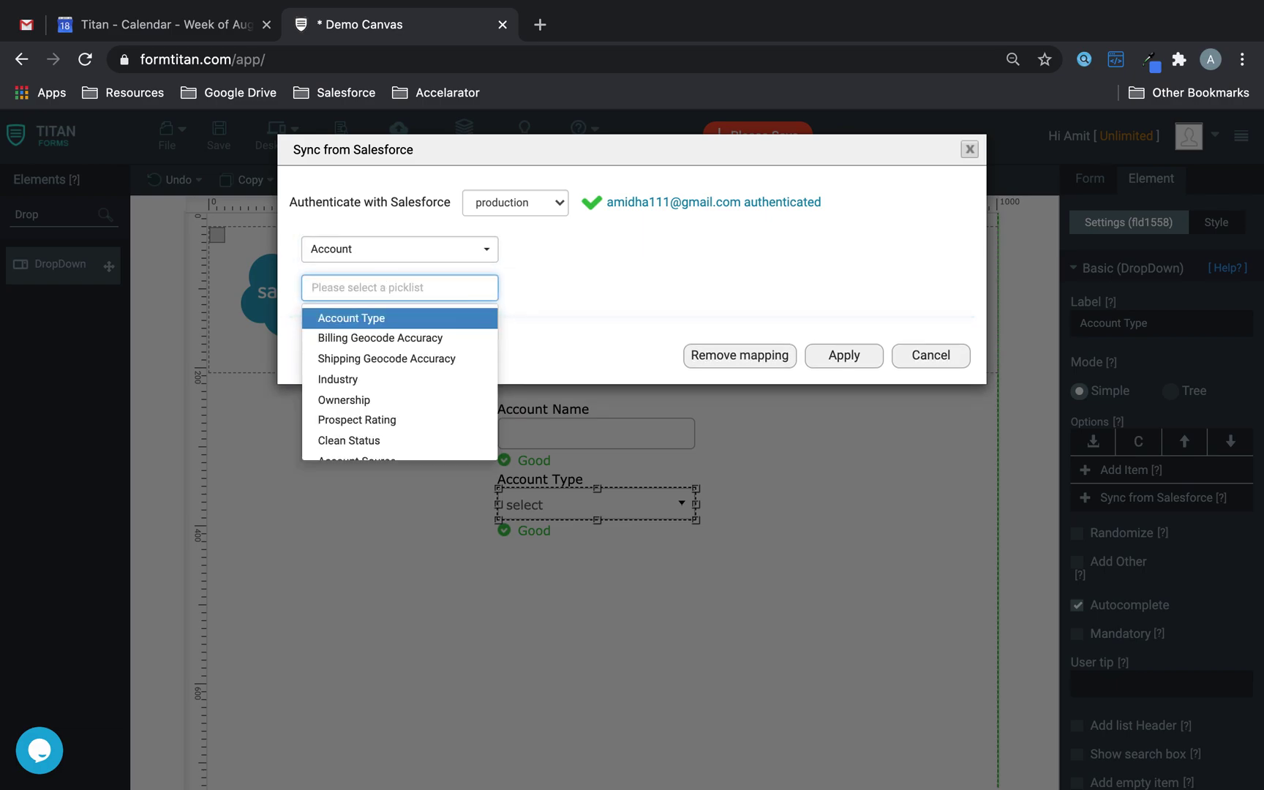
{"action": "type", "text": "typ"}
{"action": "left_click", "coordinate": [393, 321]}
{"action": "left_click", "coordinate": [810, 358]}
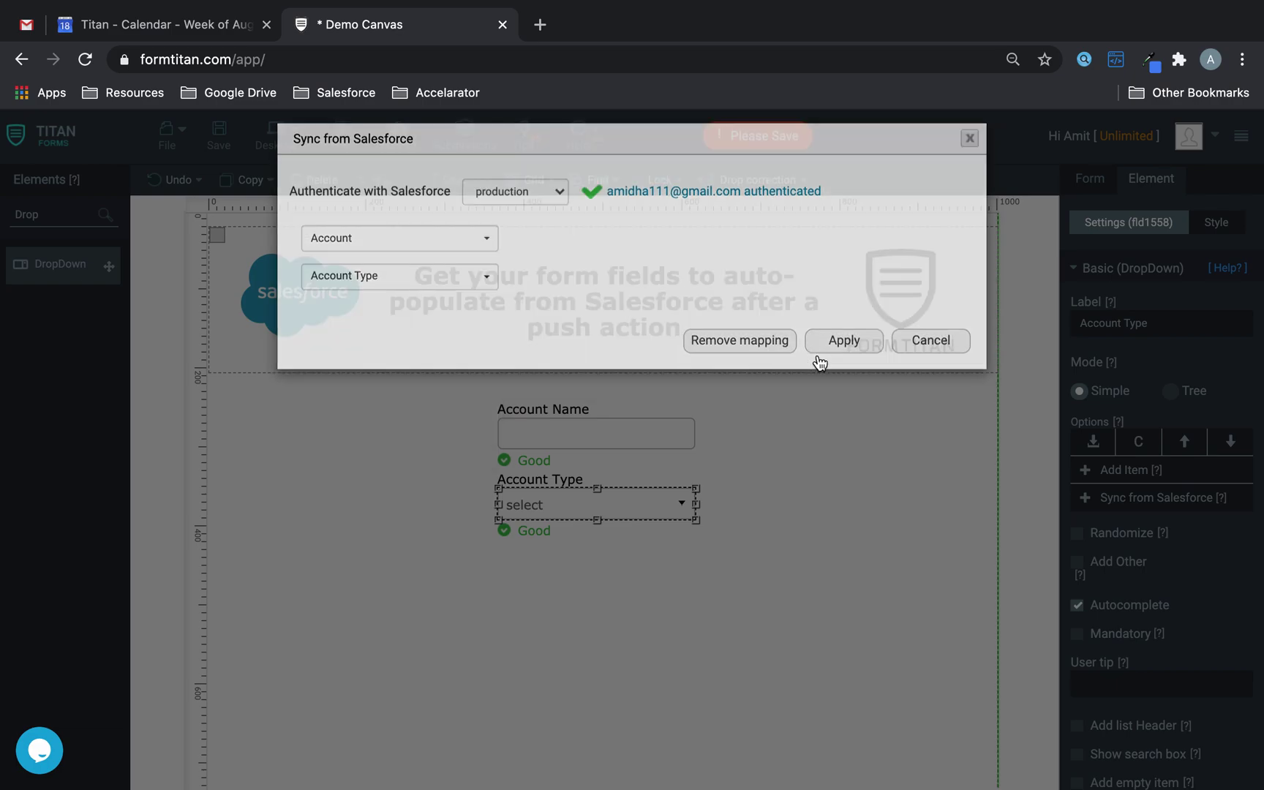
{"action": "double_click", "coordinate": [49, 214]}
{"action": "key", "text": "BackSpace"}
Step: Place a Submit button below Account Type, confirm its Salesforce action, and save the form
{"action": "type", "text": "sub"}
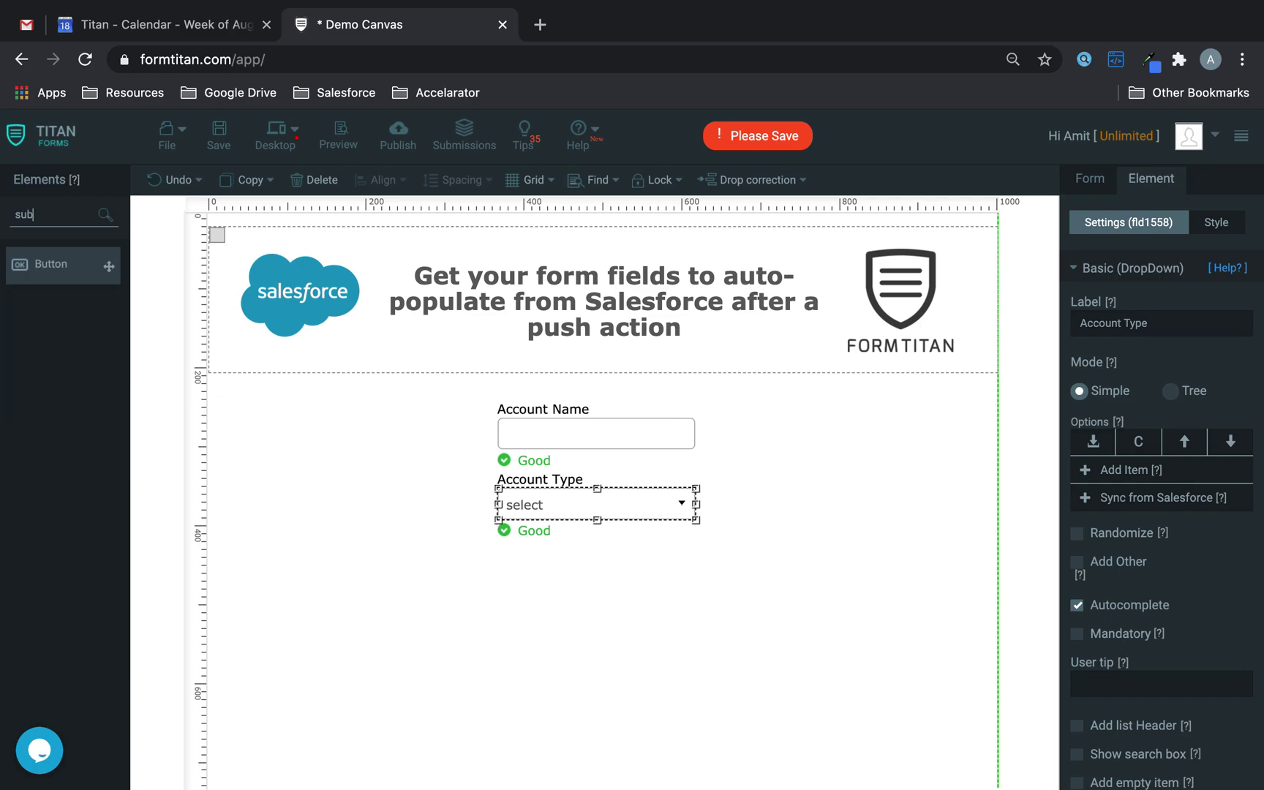
{"action": "left_click_drag", "start_coordinate": [83, 267], "coordinate": [576, 576]}
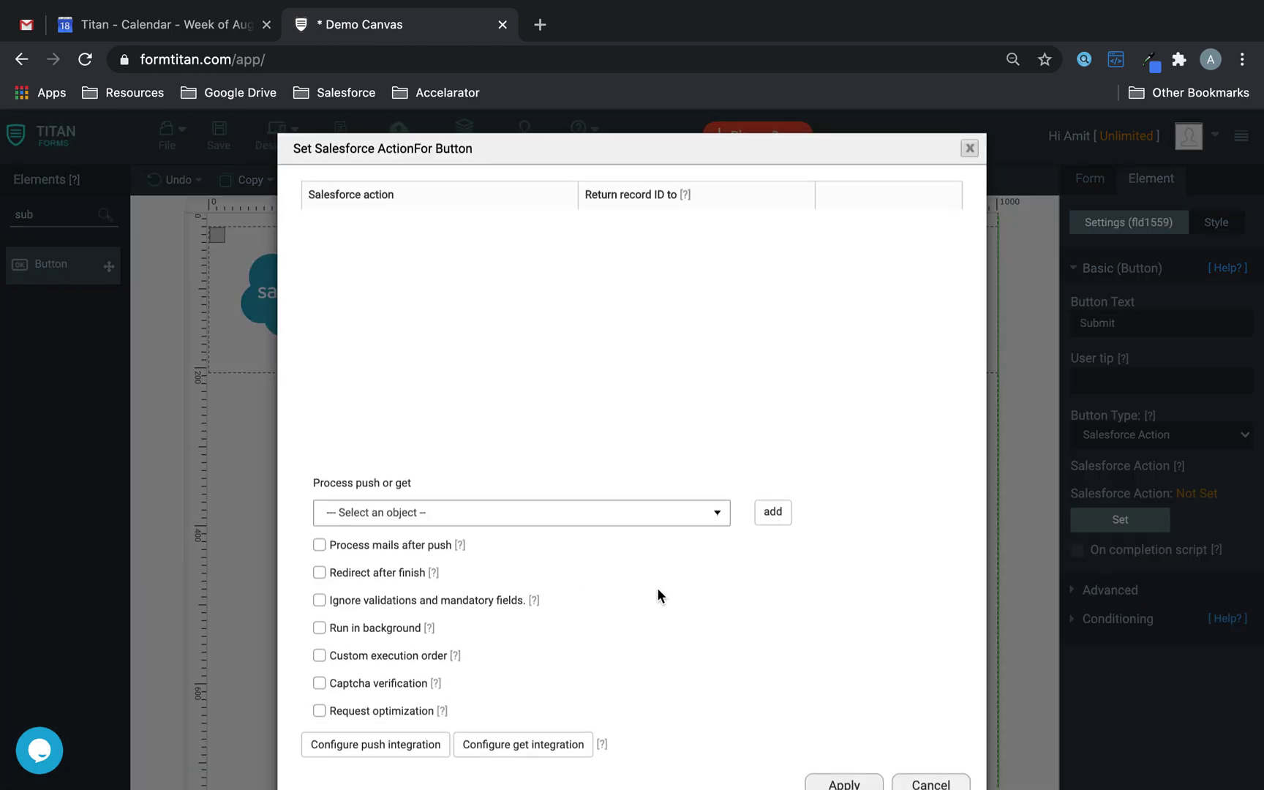
{"action": "left_click", "coordinate": [843, 738]}
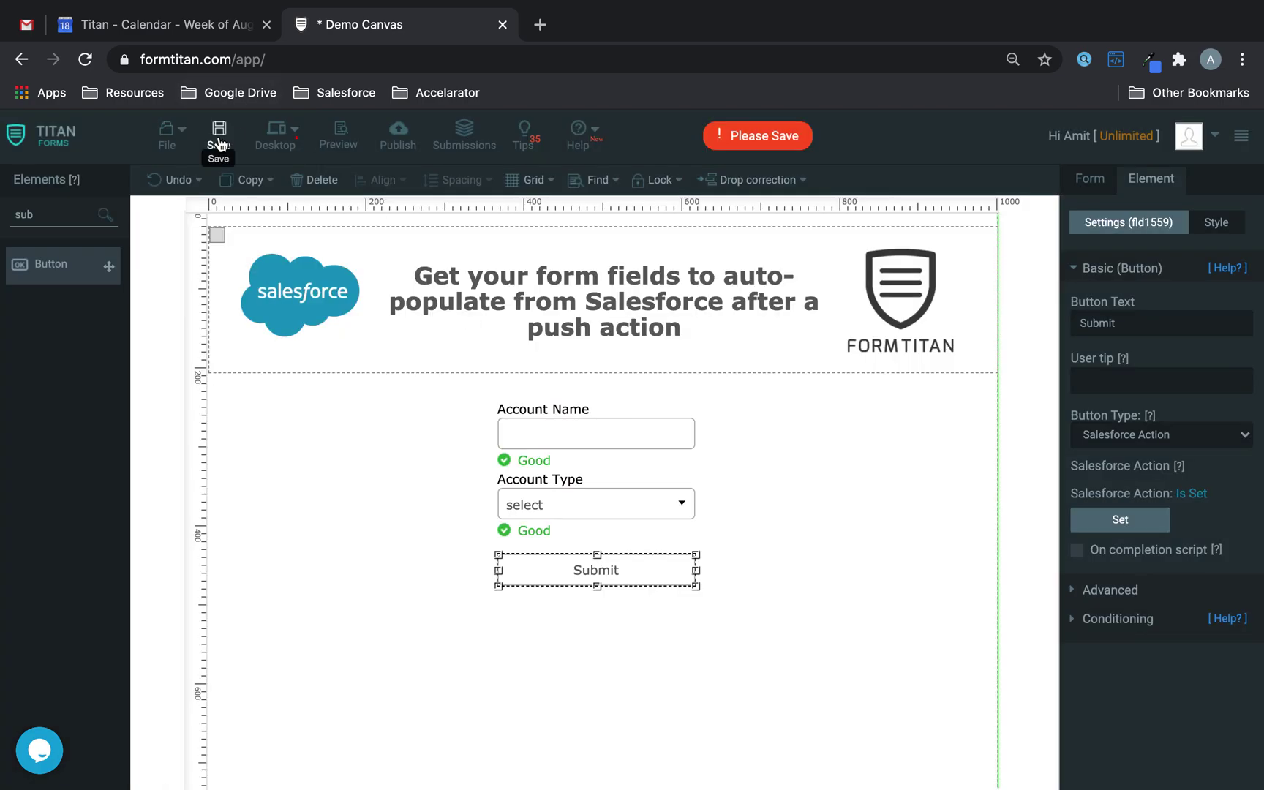
{"action": "left_click", "coordinate": [218, 139]}
{"action": "double_click", "coordinate": [24, 214]}
Step: Add and duplicate a page break, then delete Account Name and Account Type from page 2
{"action": "type", "text": "page"}
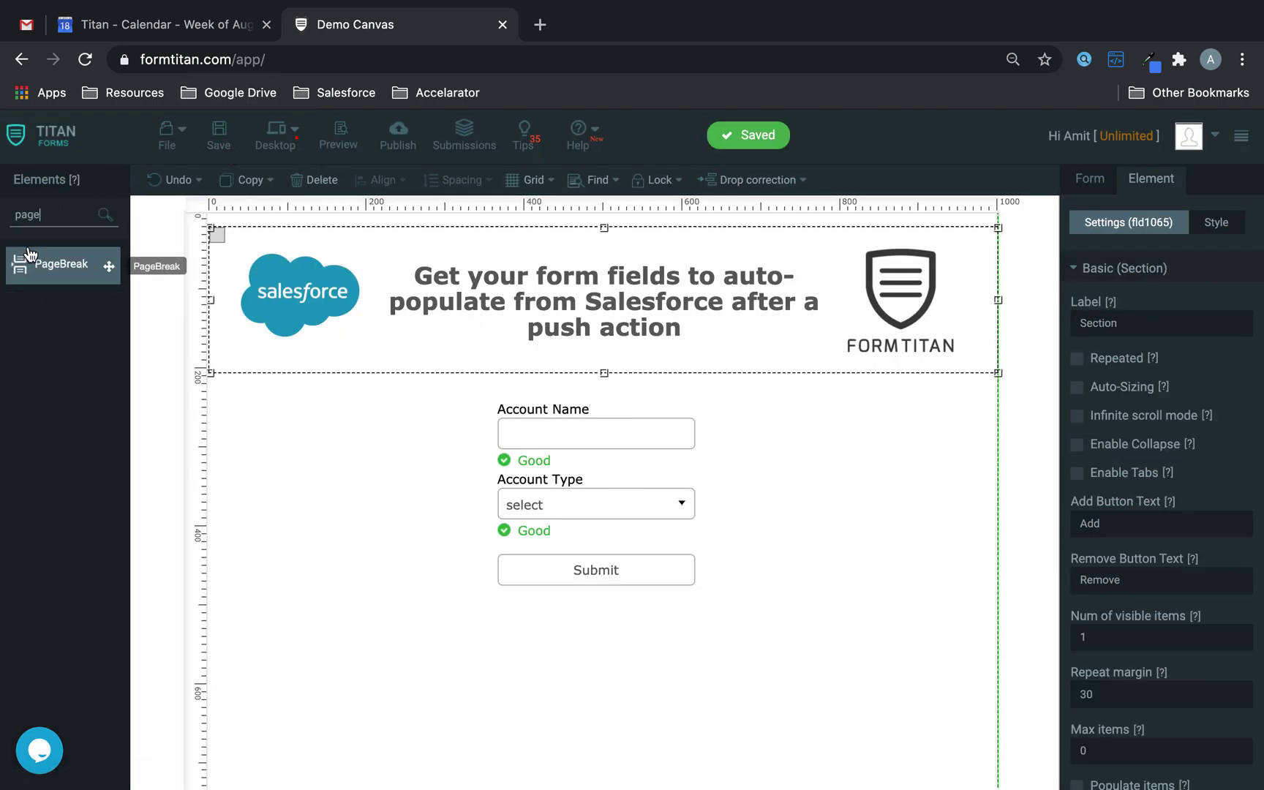
{"action": "left_click_drag", "start_coordinate": [28, 253], "coordinate": [231, 587]}
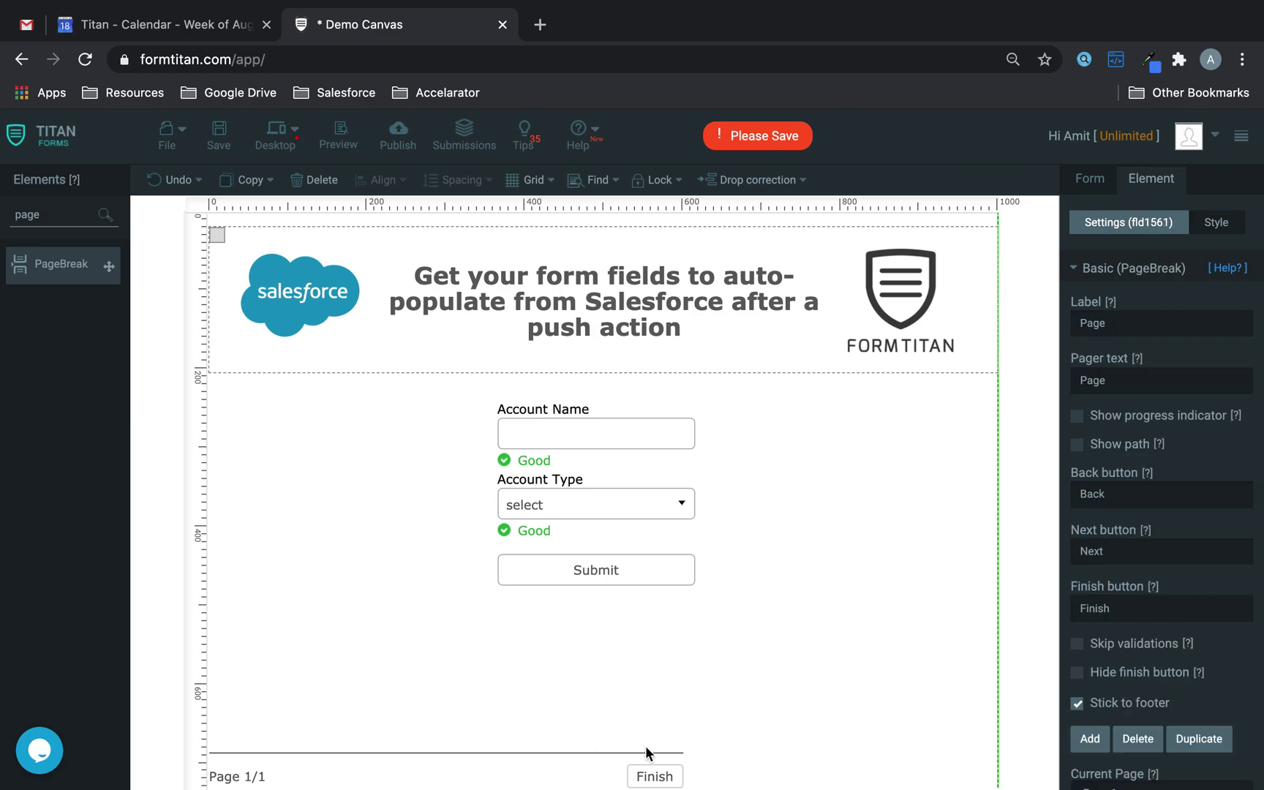
{"action": "left_click", "coordinate": [1199, 739]}
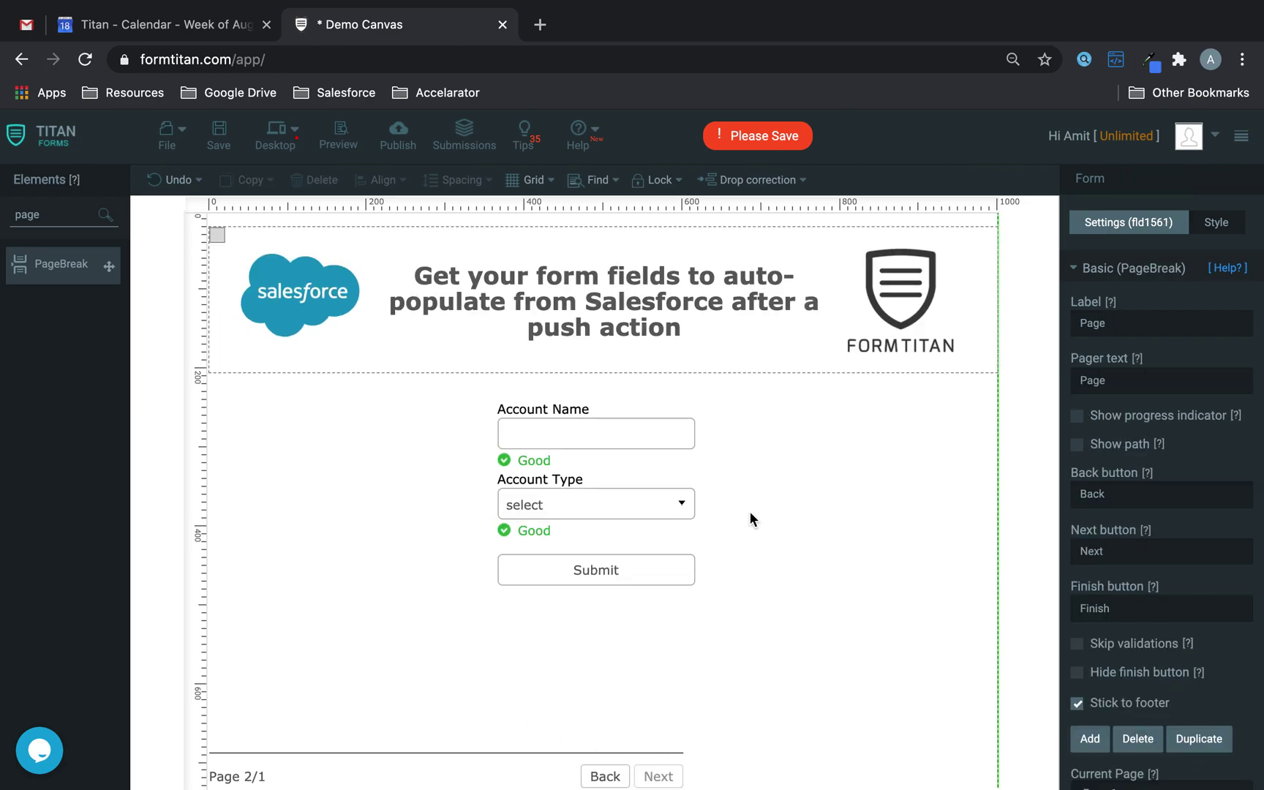
{"action": "left_click", "coordinate": [669, 436]}
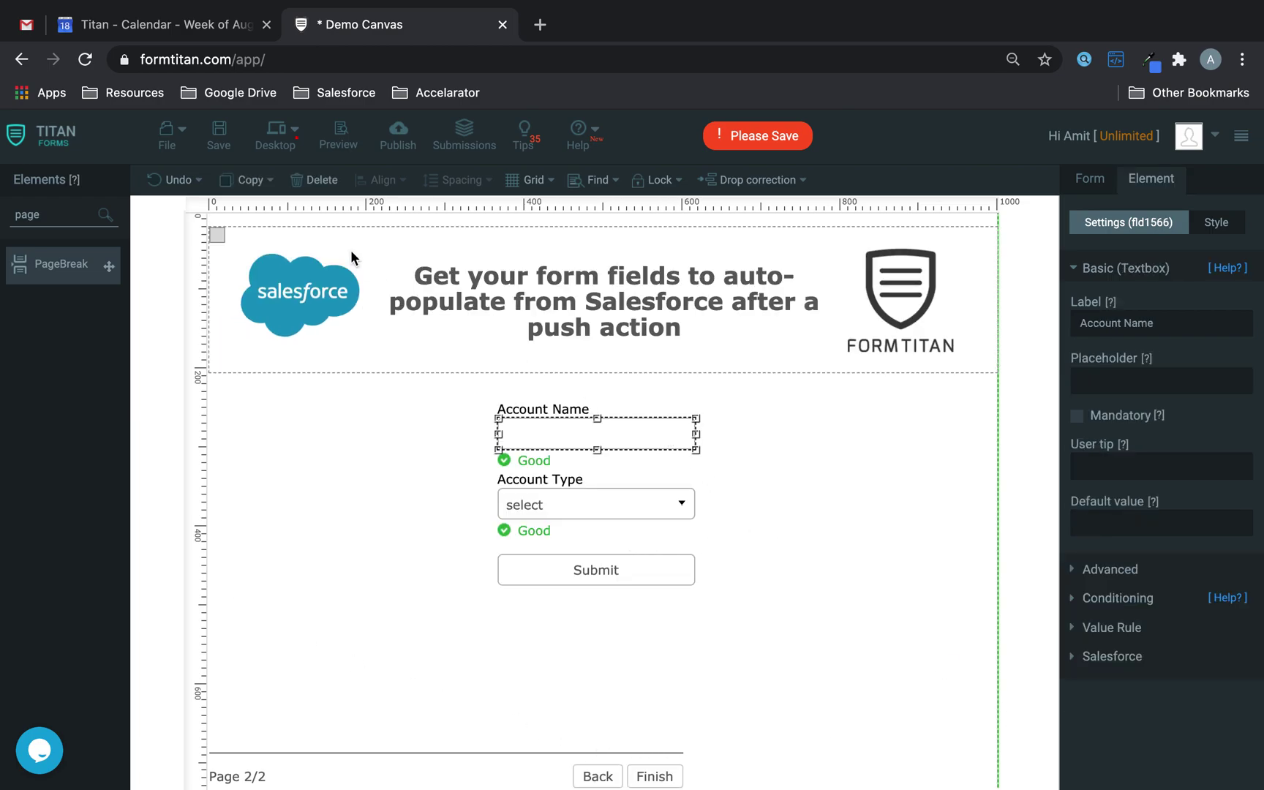
{"action": "left_click", "coordinate": [313, 179]}
{"action": "left_click", "coordinate": [555, 503]}
{"action": "left_click", "coordinate": [314, 179]}
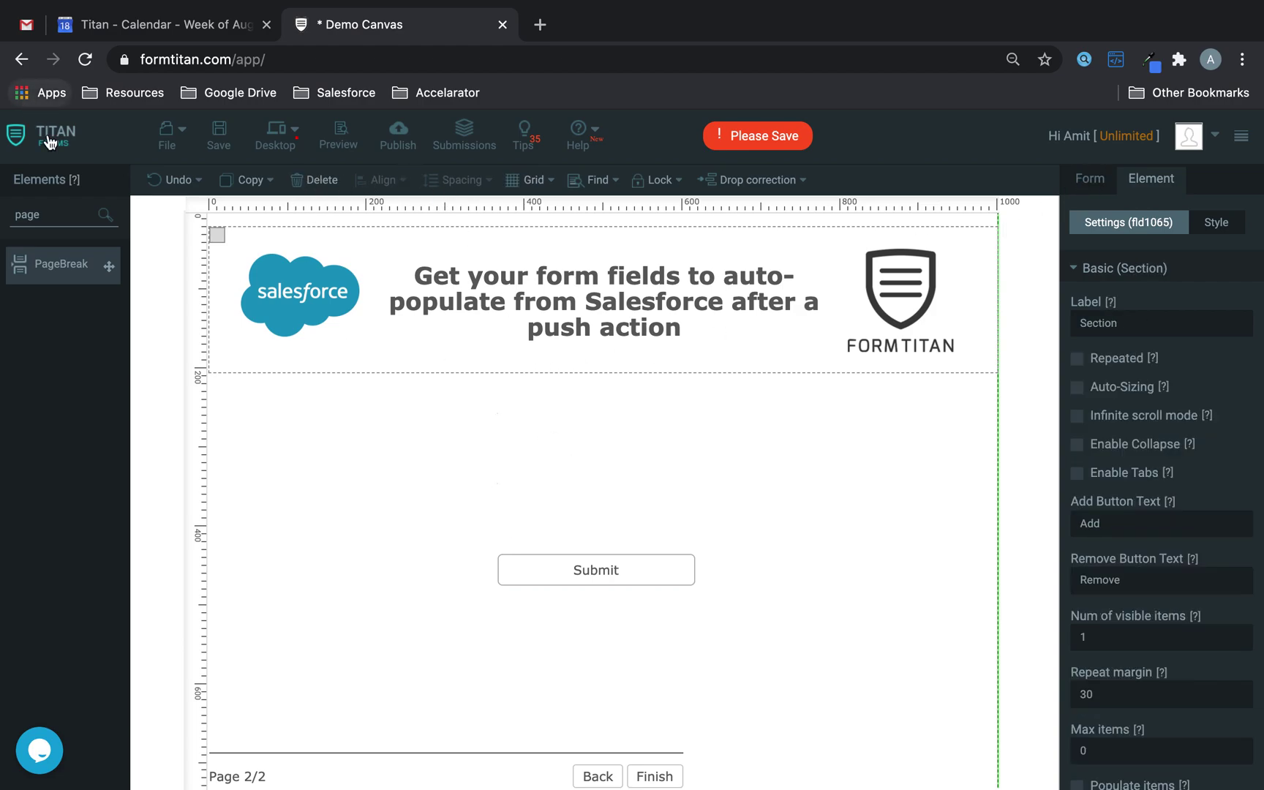
Step: Place a new text box on page 2 below the header
{"action": "left_click_drag", "start_coordinate": [62, 213], "coordinate": [4, 217]}
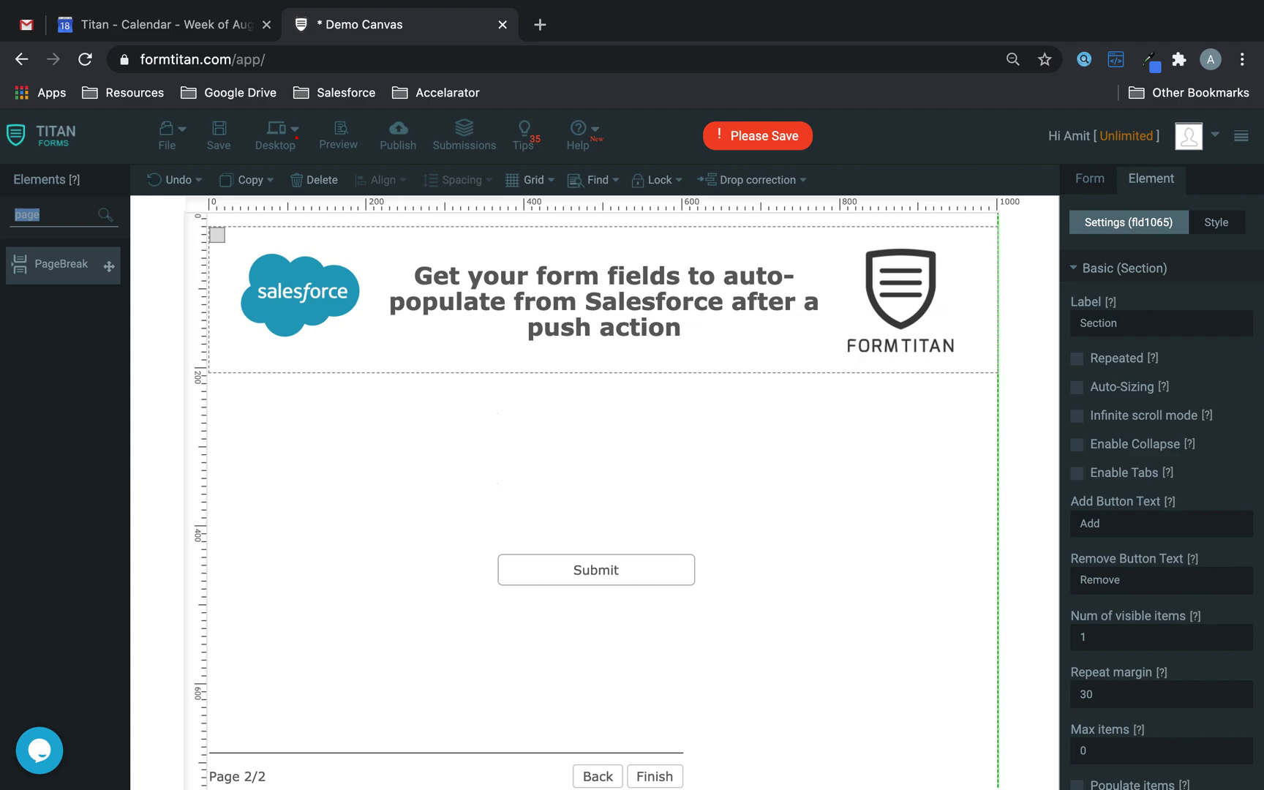
{"action": "type", "text": "gtex"}
{"action": "key", "text": "BackSpace"}
{"action": "key", "text": "BackSpace"}
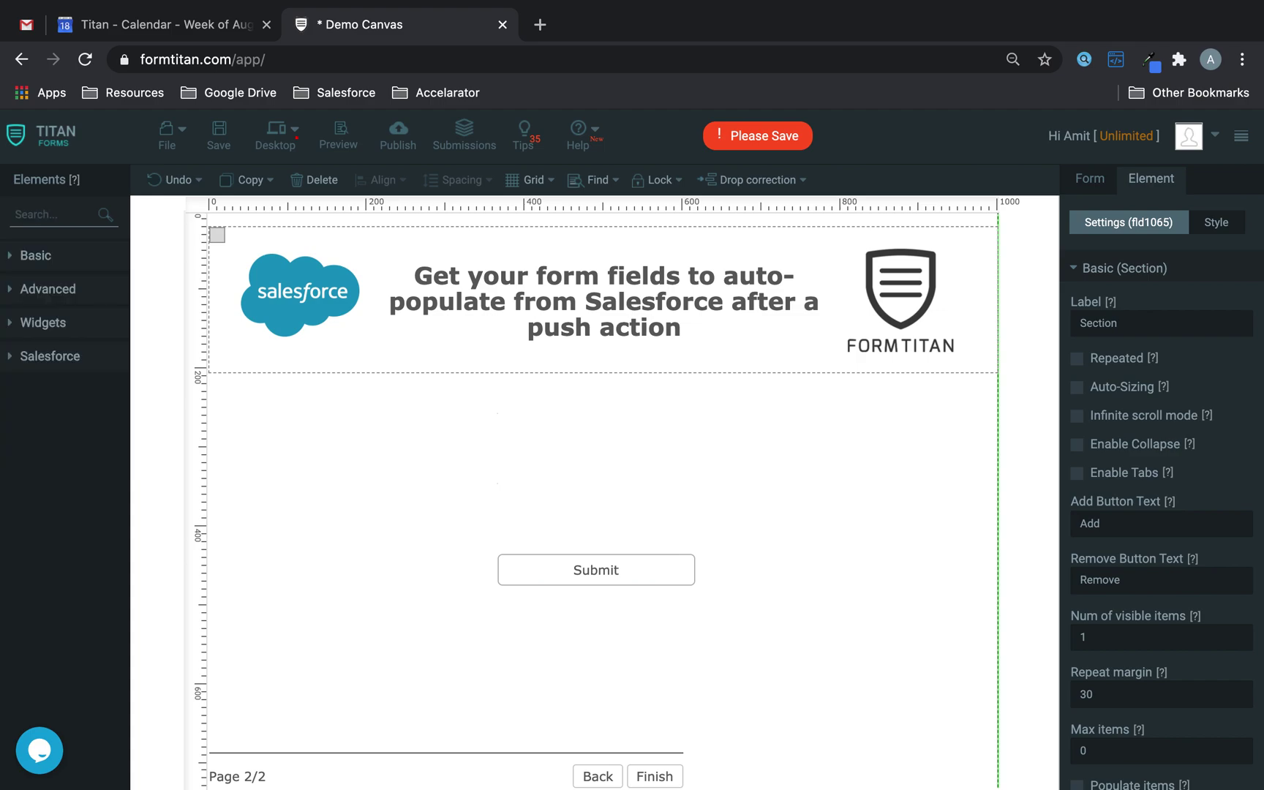
{"action": "type", "text": "tex"}
{"action": "left_click_drag", "start_coordinate": [108, 310], "coordinate": [582, 414]}
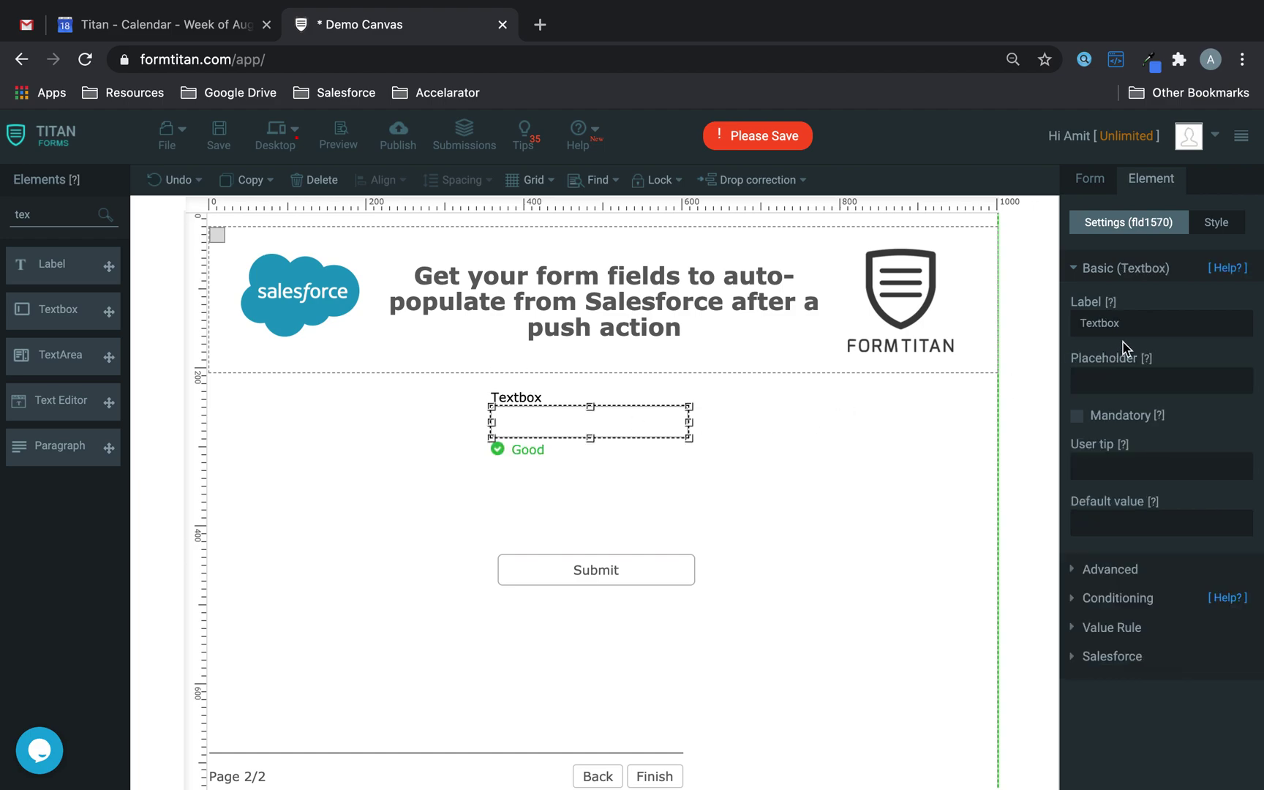
Step: Label the page 2 text box Account Name and align it with Submit
{"action": "type", "text": "A"}
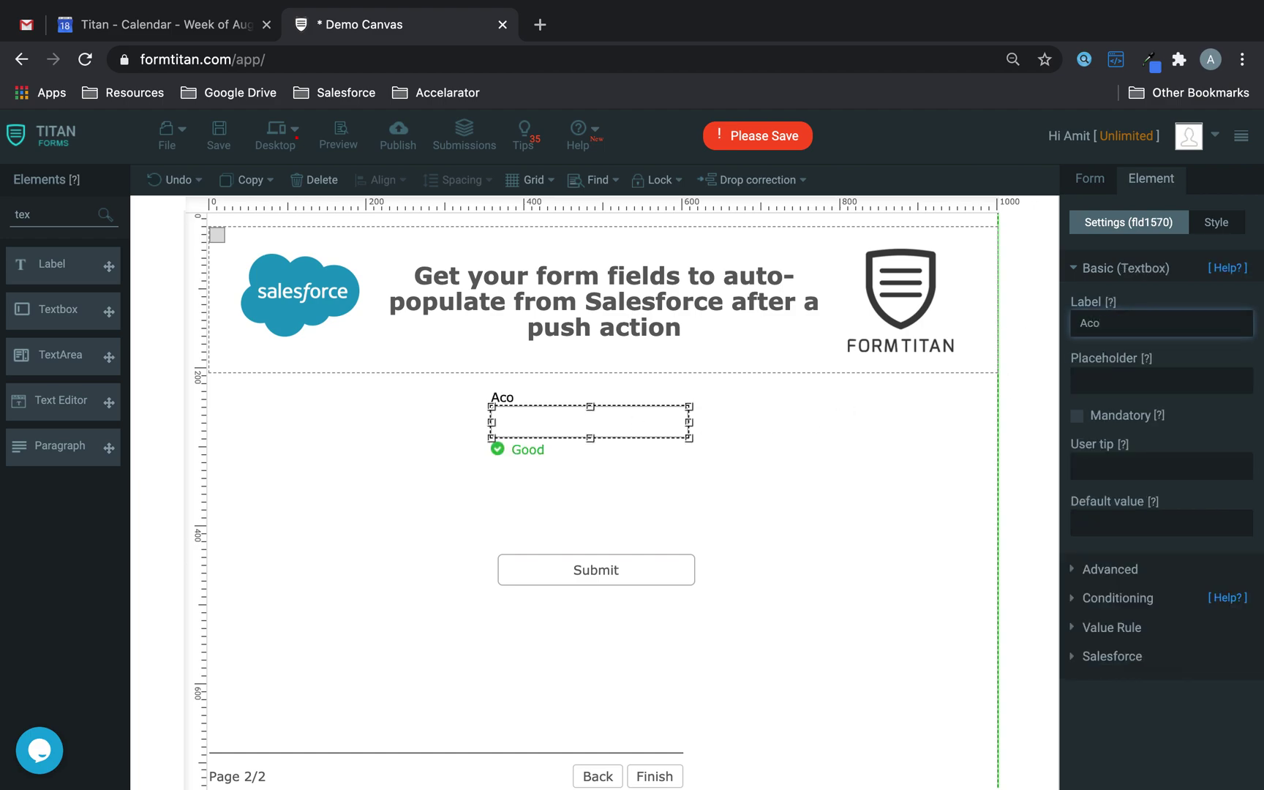
{"action": "type", "text": "ccount Name"}
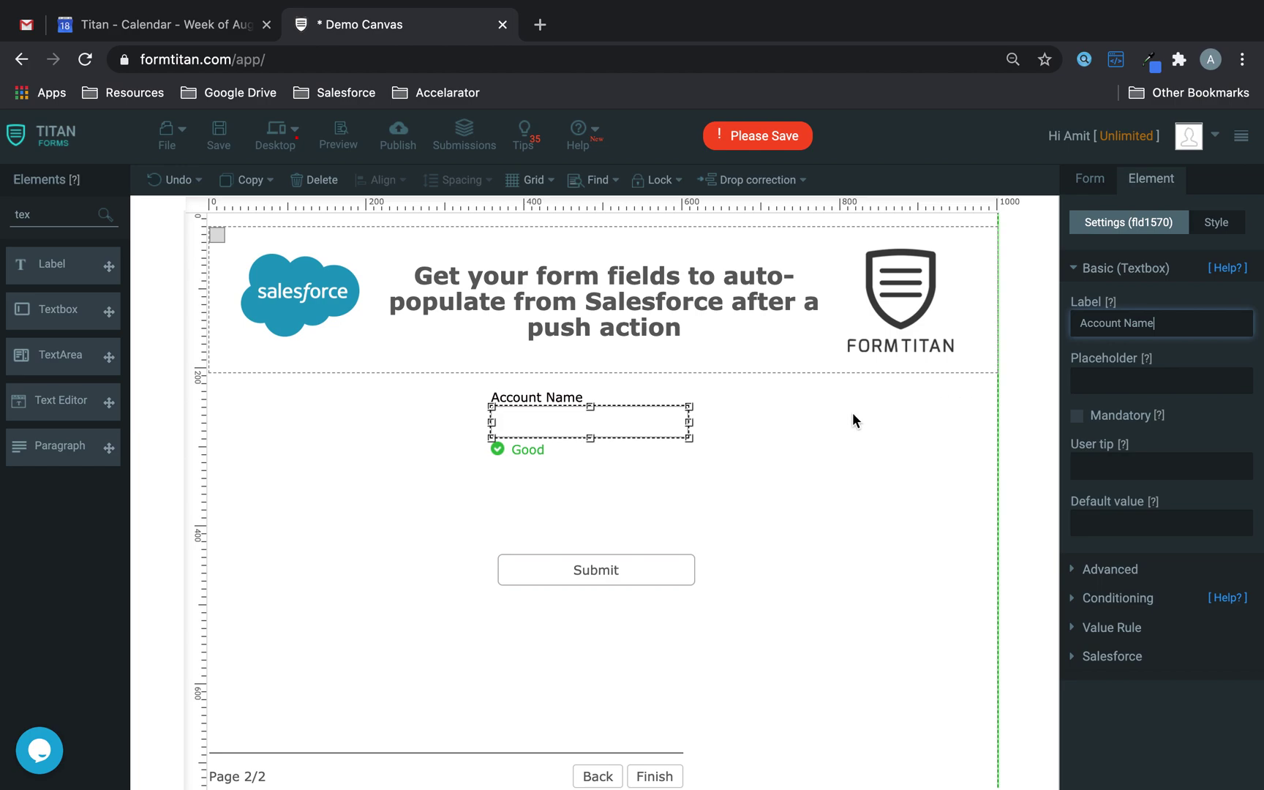
{"action": "left_click_drag", "start_coordinate": [646, 433], "coordinate": [634, 421]}
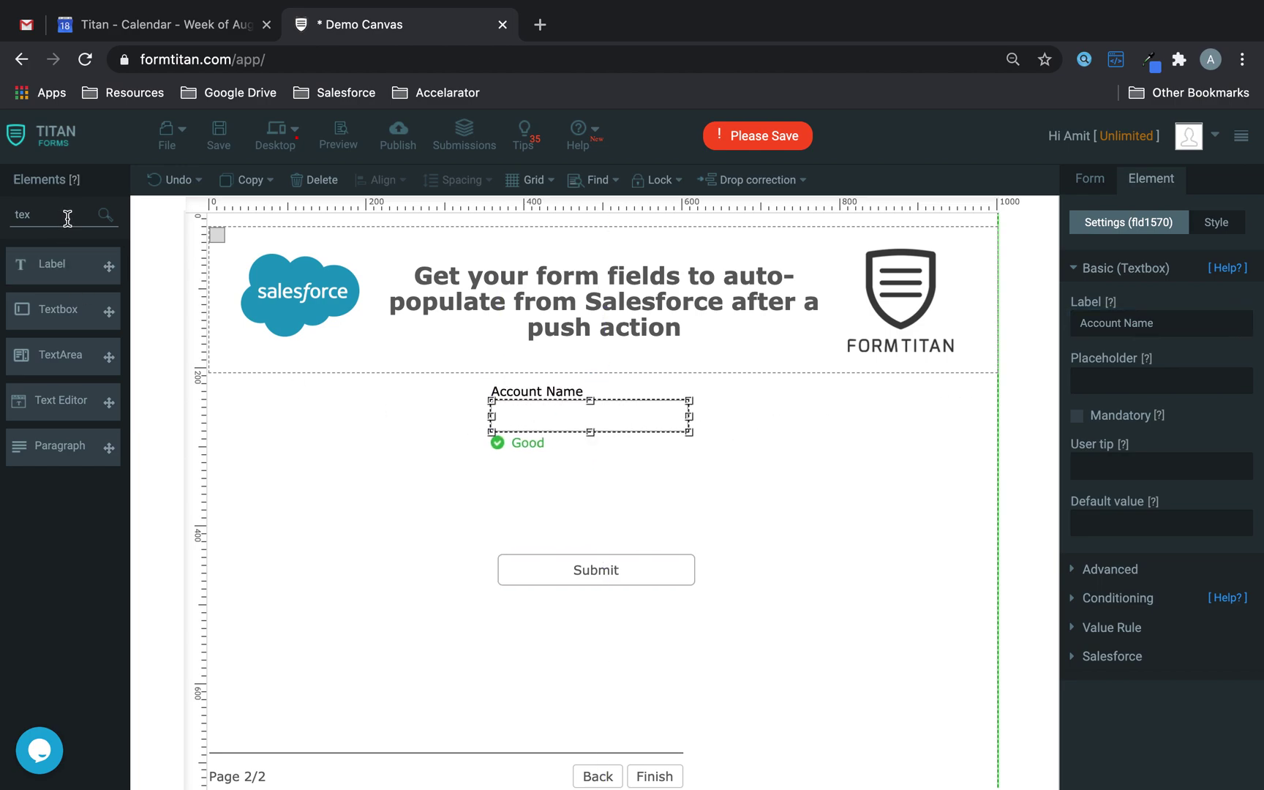
{"action": "left_click_drag", "start_coordinate": [70, 217], "coordinate": [4, 223]}
Step: Add an Opp name text box below it and move Submit further down
{"action": "left_click_drag", "start_coordinate": [90, 315], "coordinate": [560, 479]}
{"action": "triple_click", "coordinate": [1168, 323]}
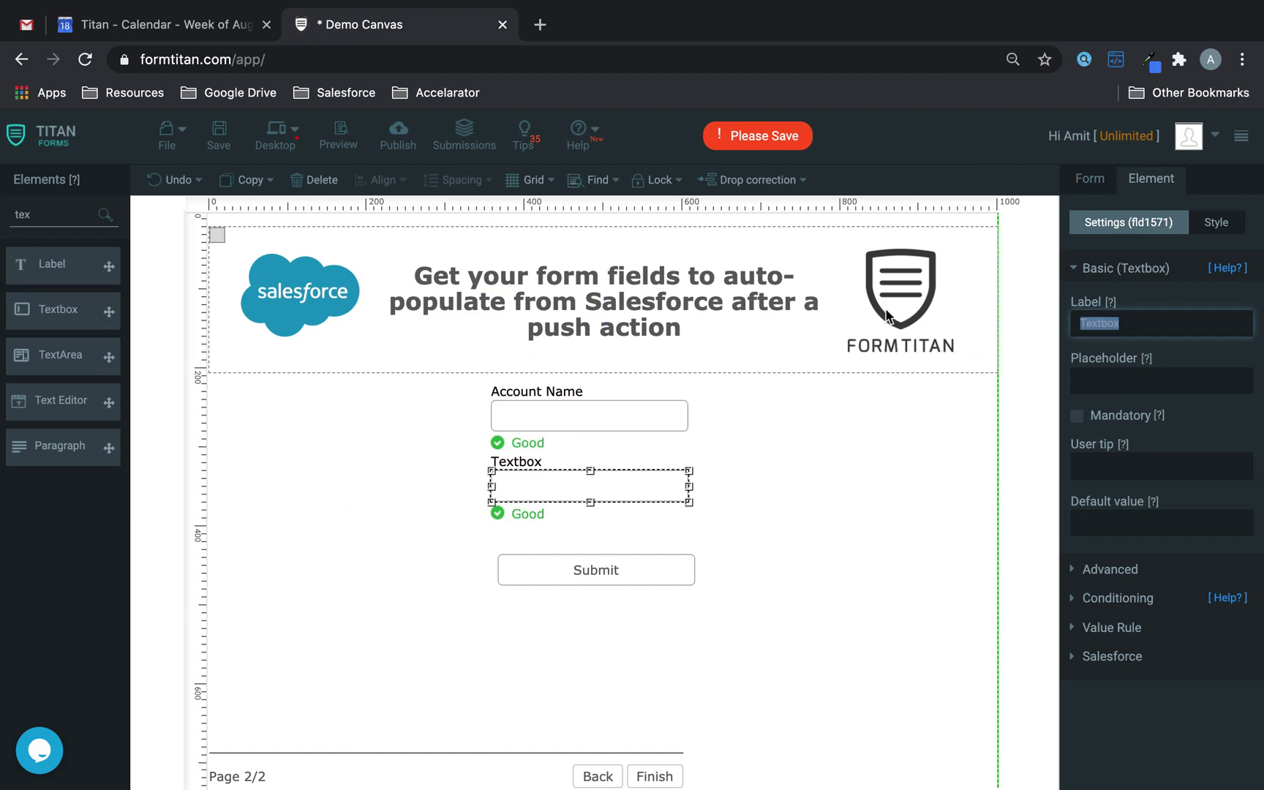
{"action": "type", "text": "Ip"}
{"action": "key", "text": "BackSpace"}
{"action": "key", "text": "BackSpace"}
{"action": "type", "text": "Opp name"}
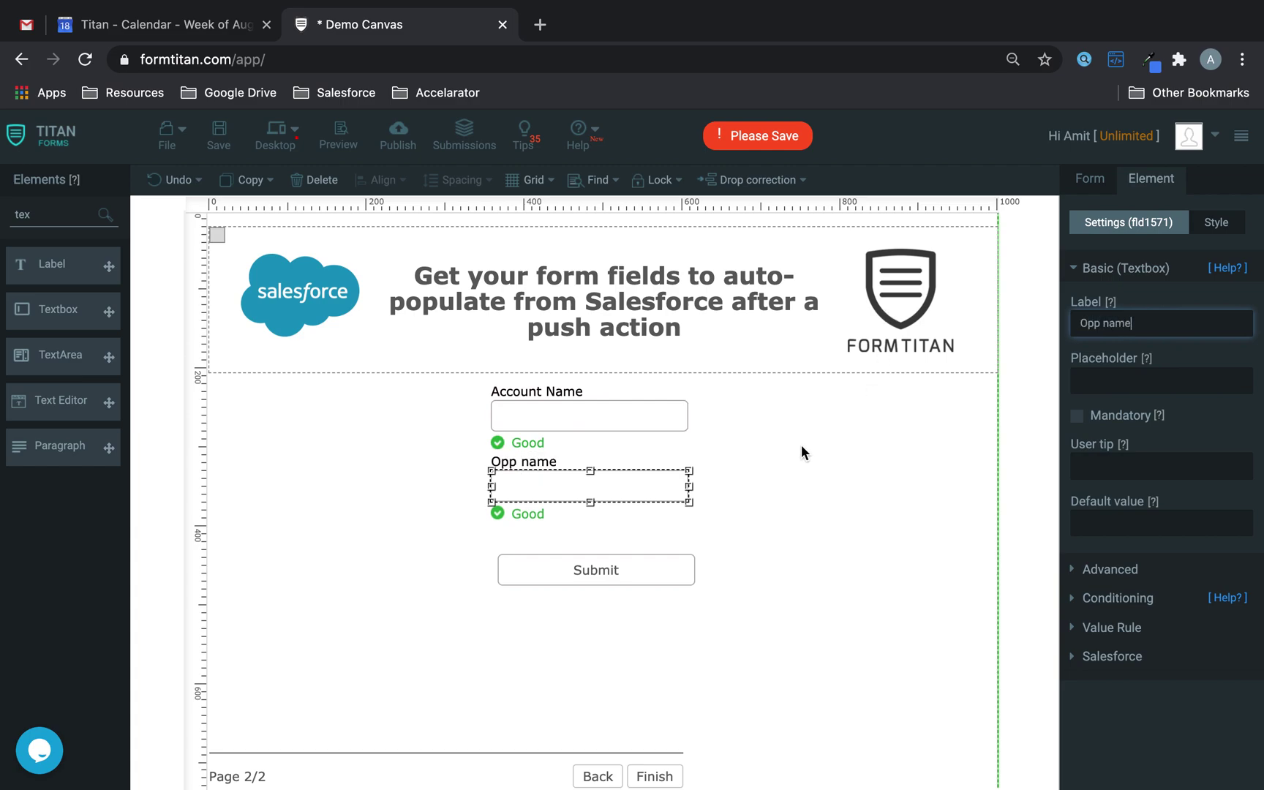
{"action": "left_click_drag", "start_coordinate": [671, 576], "coordinate": [669, 644]}
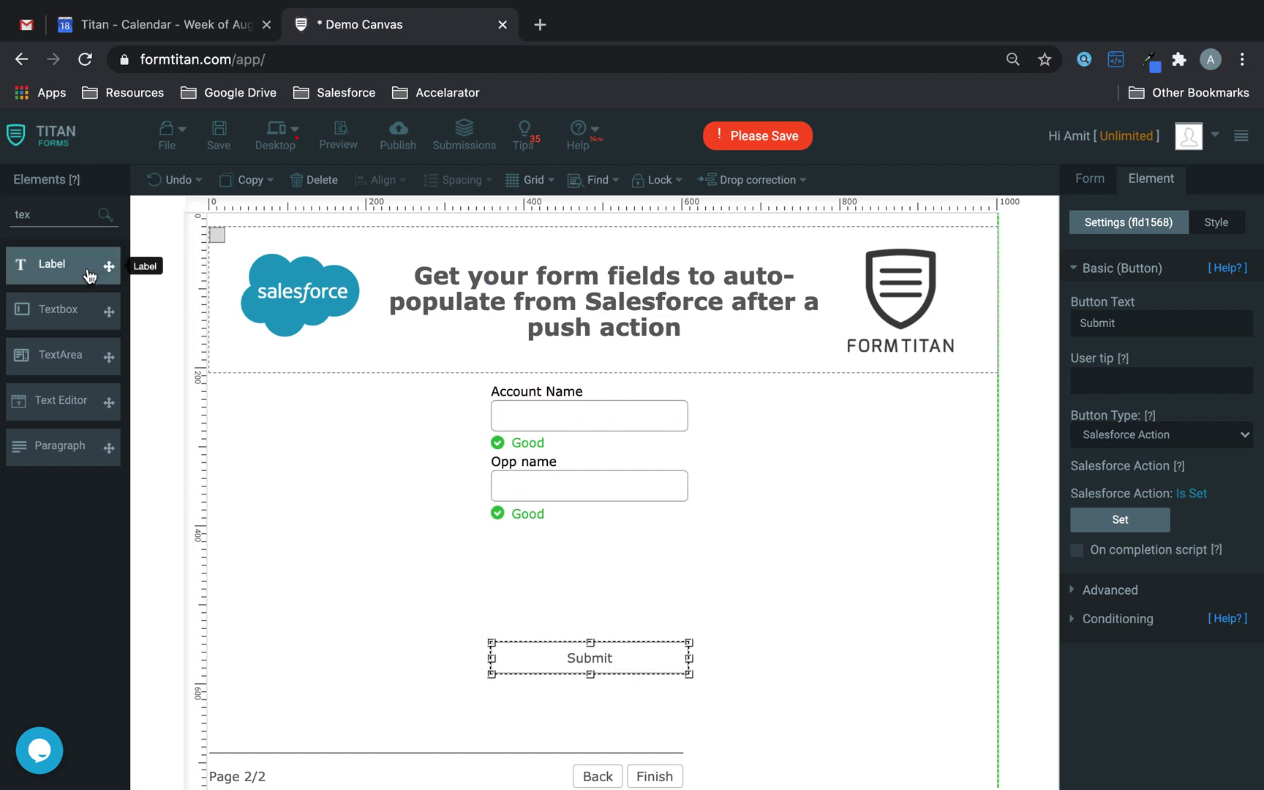
Step: Add a dropdown below the Opp name field on page 2
{"action": "double_click", "coordinate": [22, 214]}
{"action": "type", "text": "drop"}
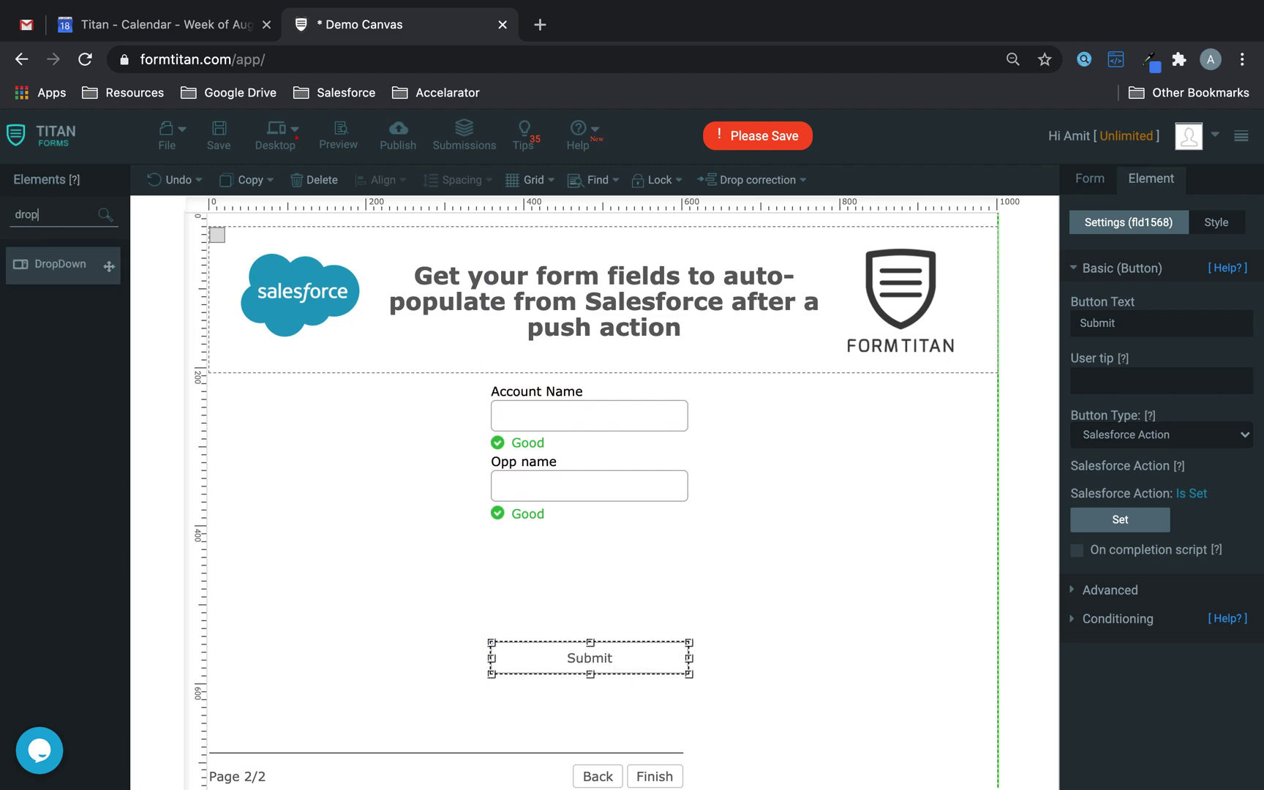
{"action": "left_click_drag", "start_coordinate": [109, 265], "coordinate": [535, 555]}
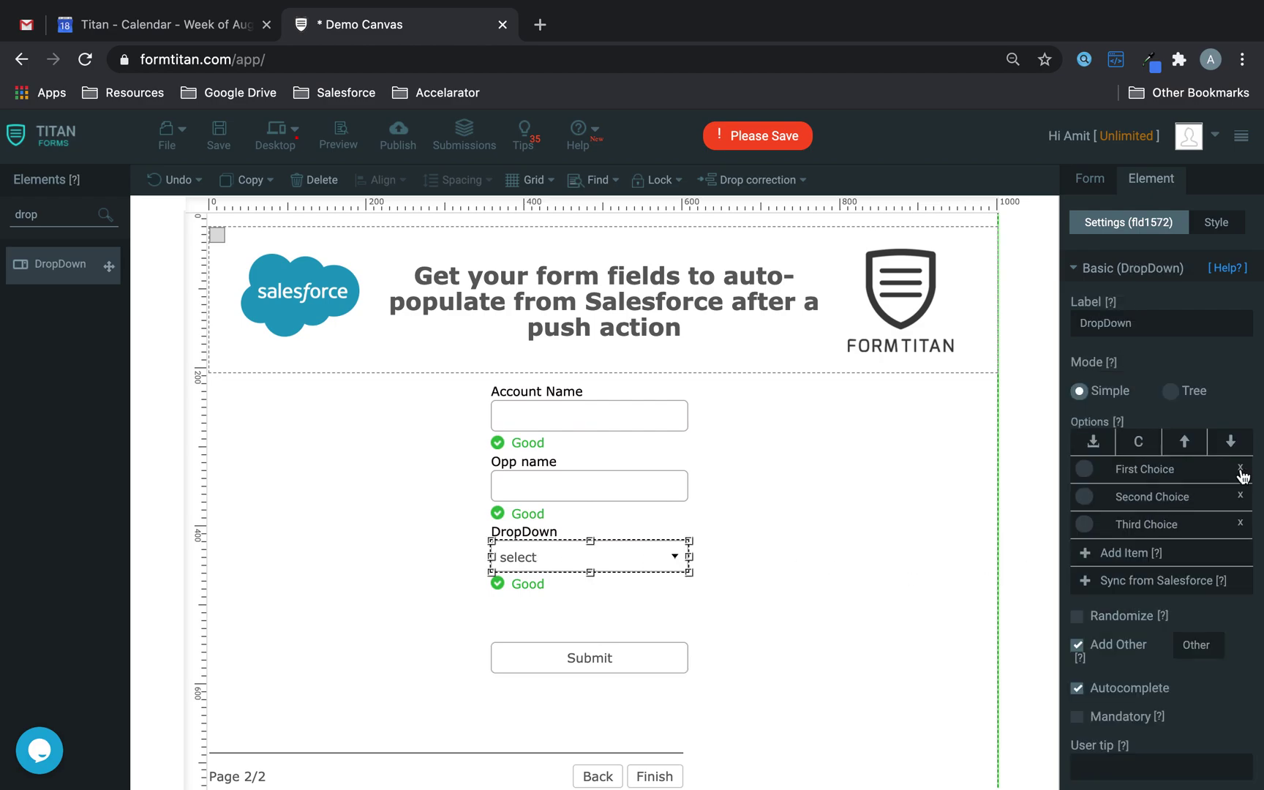
{"action": "scroll", "coordinate": [1242, 475], "scroll_direction": "down", "scroll_amount": 3}
Step: Start a Salesforce sync for the dropdown using the Opportunity object
{"action": "left_click", "coordinate": [1086, 498]}
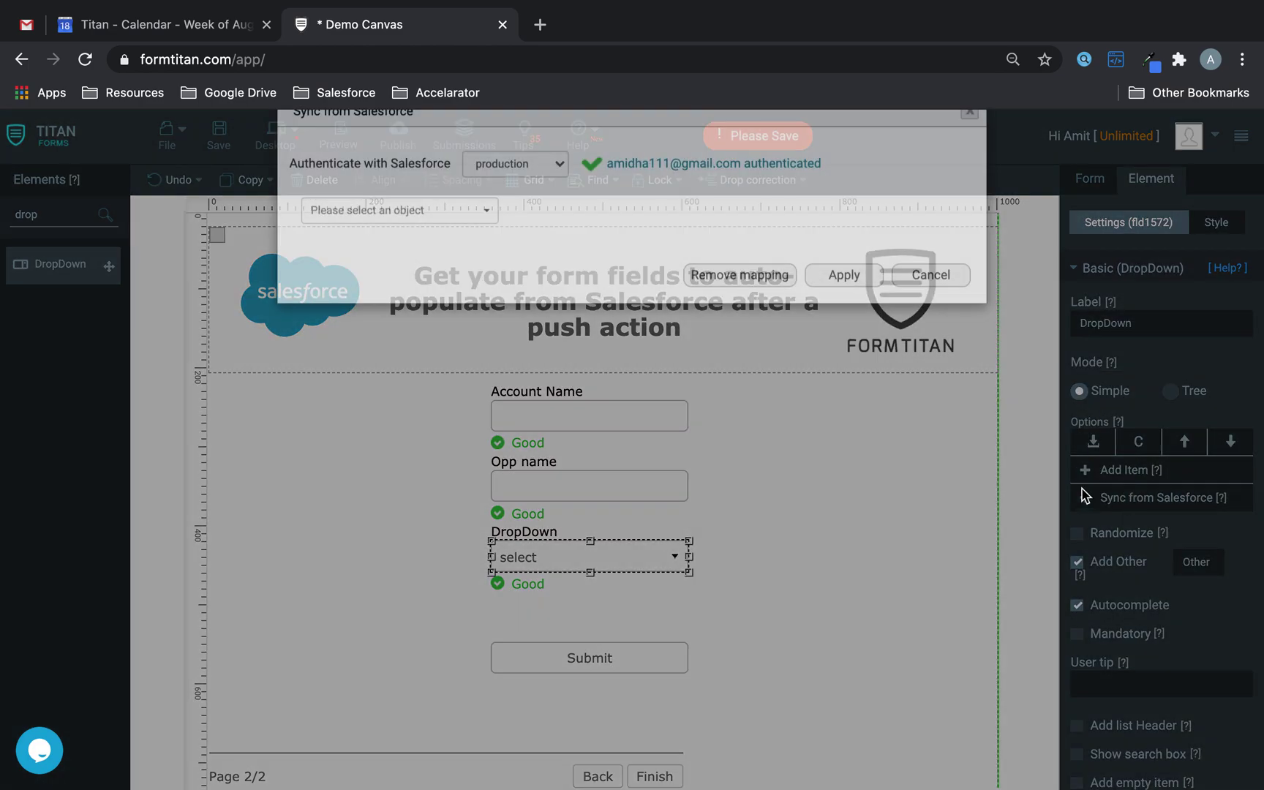
{"action": "left_click", "coordinate": [430, 248]}
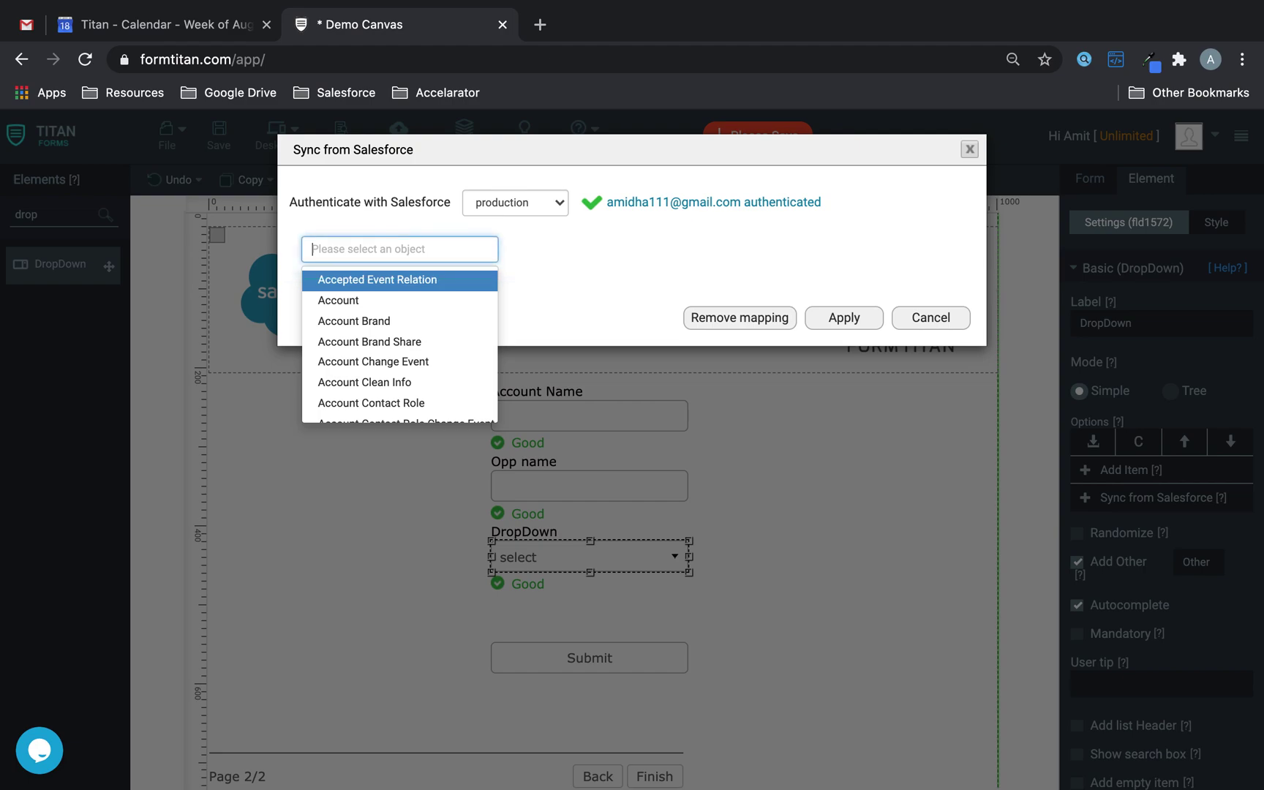
{"action": "type", "text": "stage"}
{"action": "key", "text": "BackSpace"}
{"action": "key", "text": "BackSpace"}
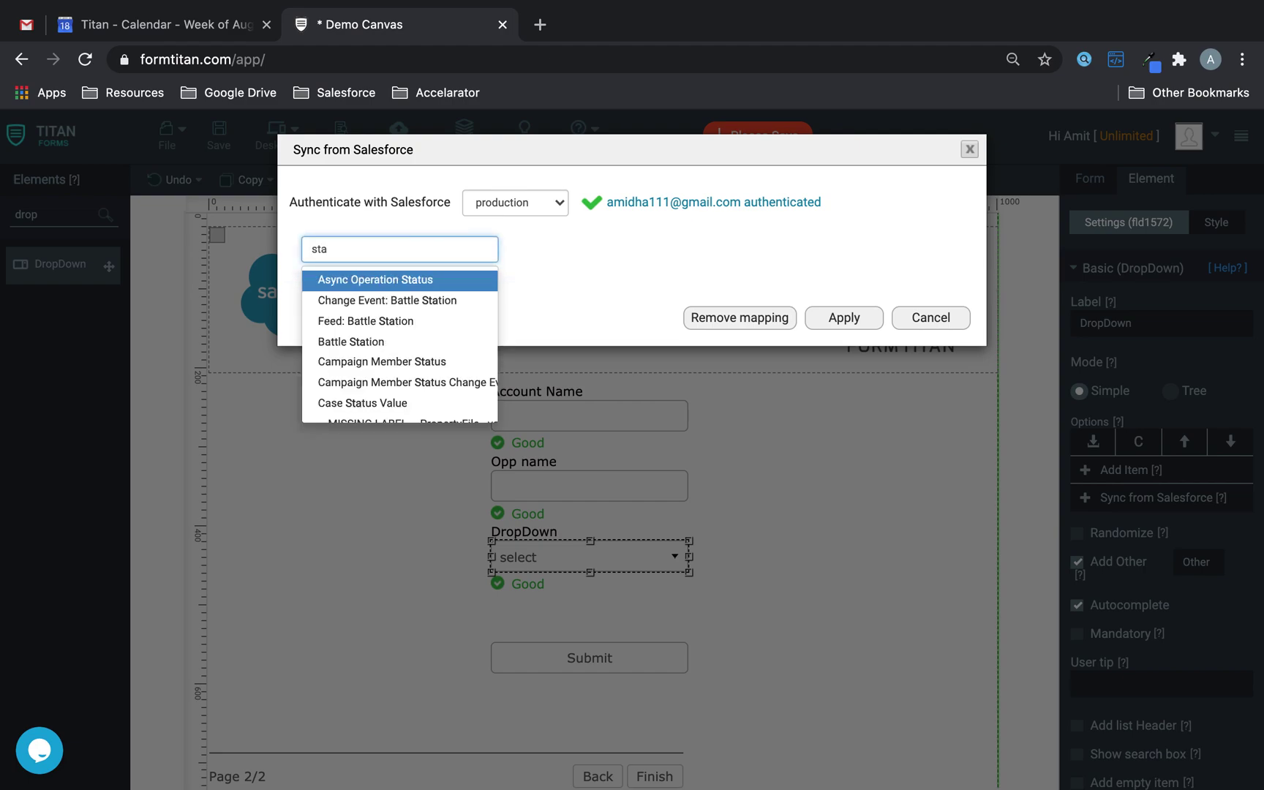
{"action": "key", "text": "BackSpace"}
{"action": "key", "text": "BackSpace"}
{"action": "key", "text": "BackSpace"}
{"action": "type", "text": "opp"}
{"action": "left_click", "coordinate": [430, 285]}
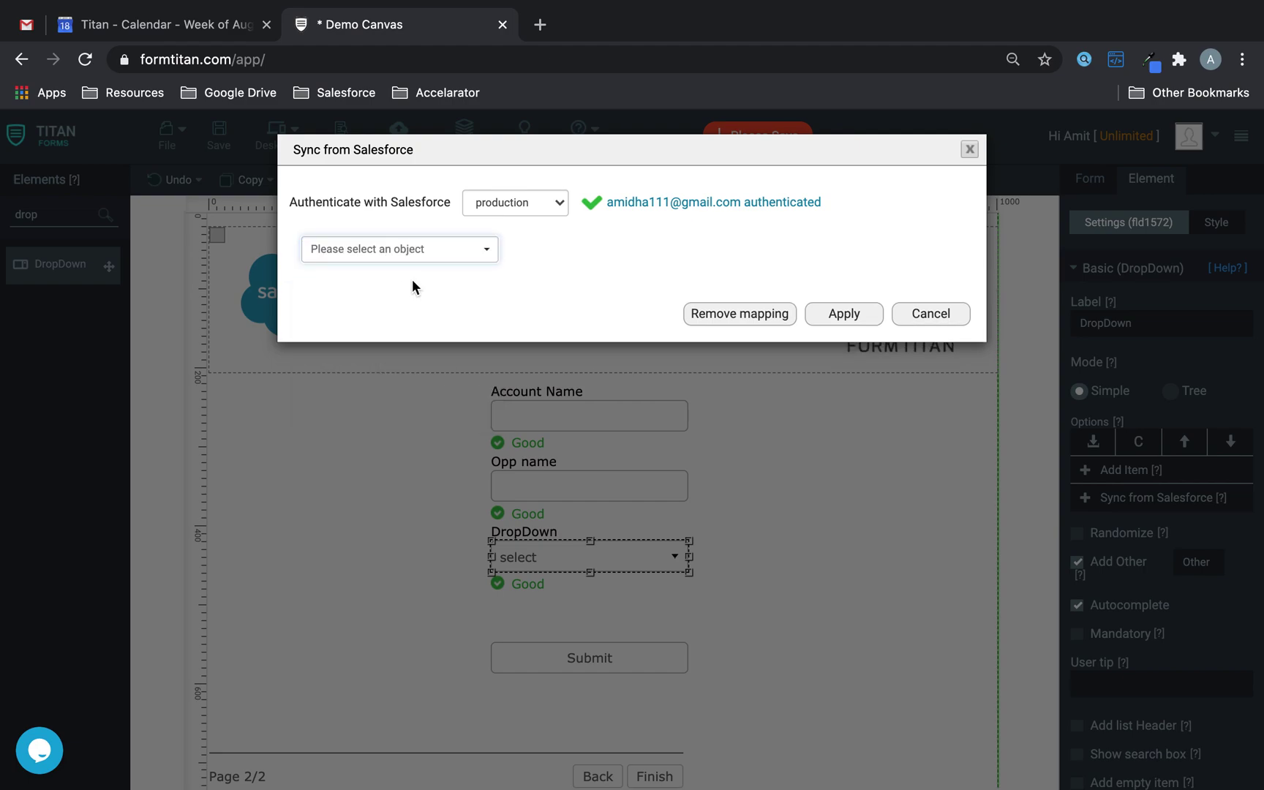
{"action": "left_click", "coordinate": [398, 252]}
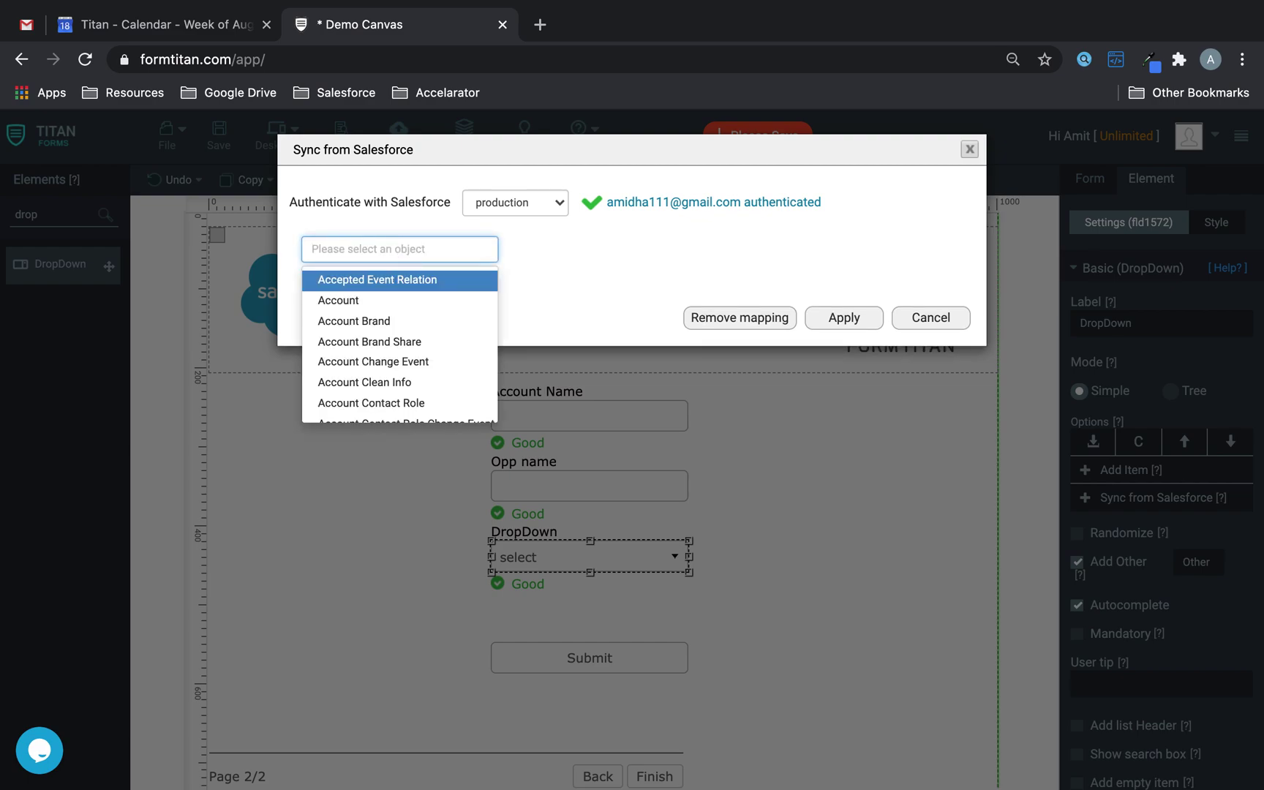
{"action": "type", "text": "opp"}
{"action": "left_click", "coordinate": [363, 279]}
Step: Pick the Opportunity Stage picklist and apply the sync
{"action": "left_click", "coordinate": [377, 285]}
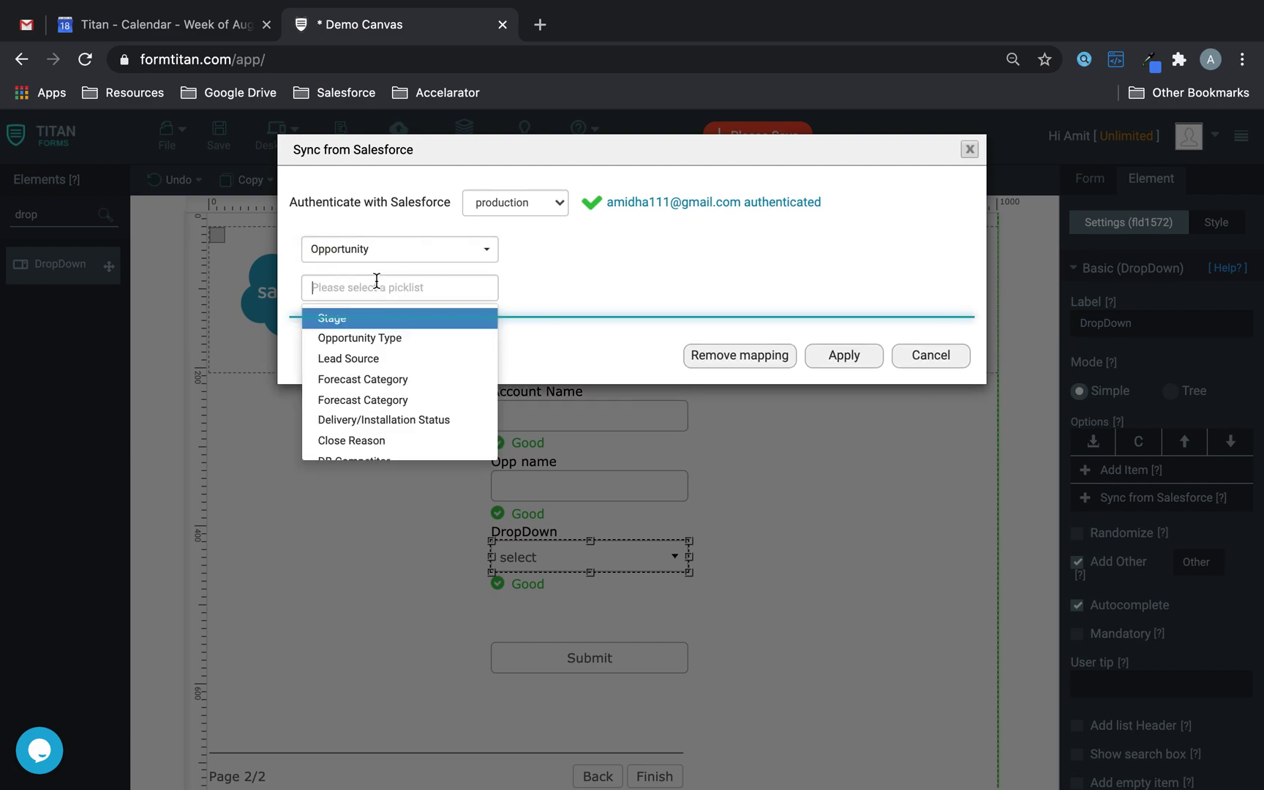
{"action": "left_click", "coordinate": [358, 320]}
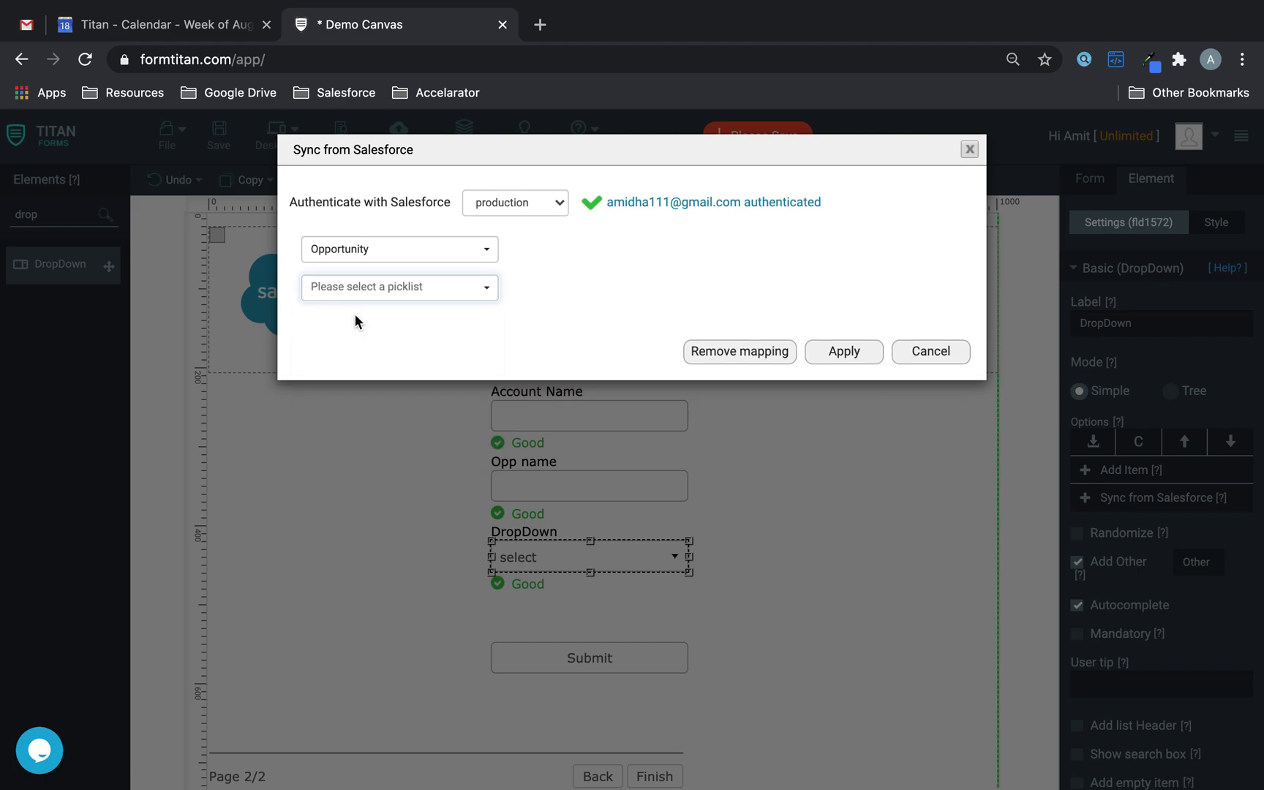
{"action": "left_click", "coordinate": [439, 290]}
{"action": "type", "text": "stage"}
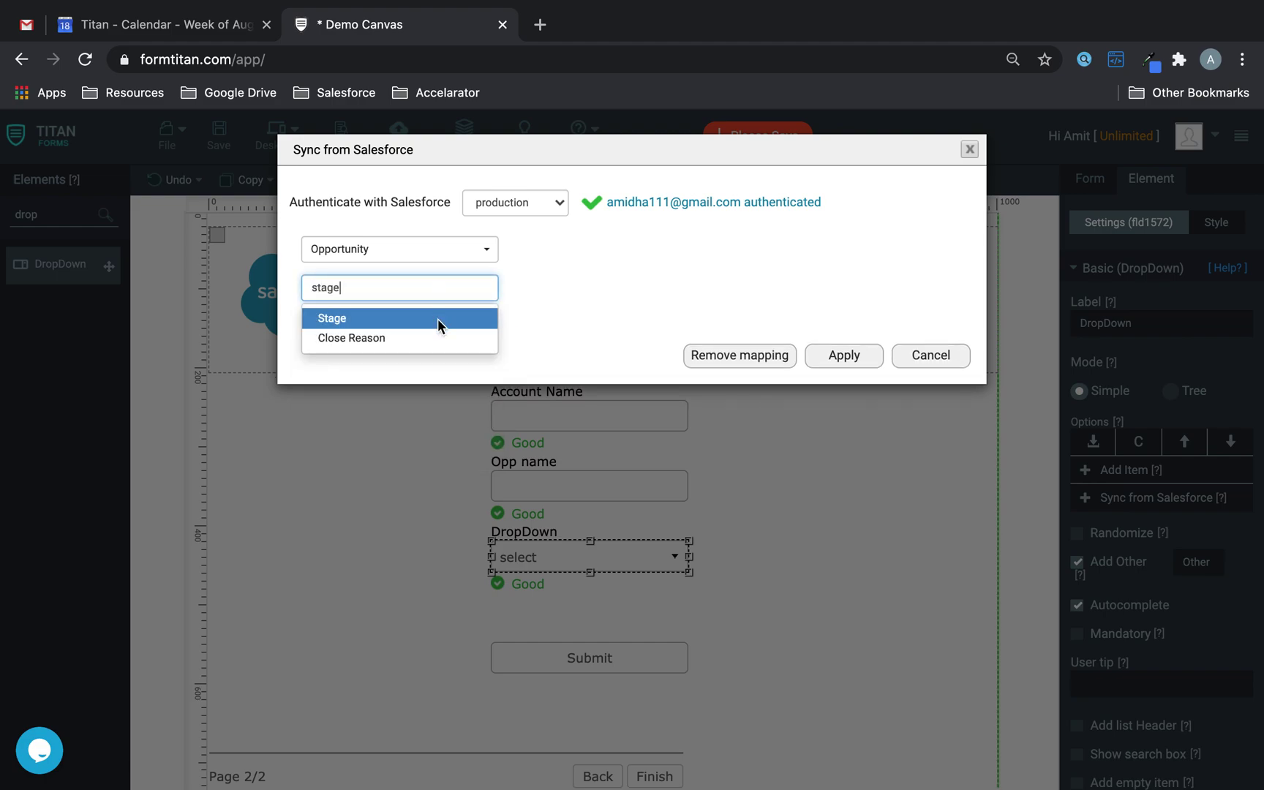
{"action": "left_click", "coordinate": [411, 322]}
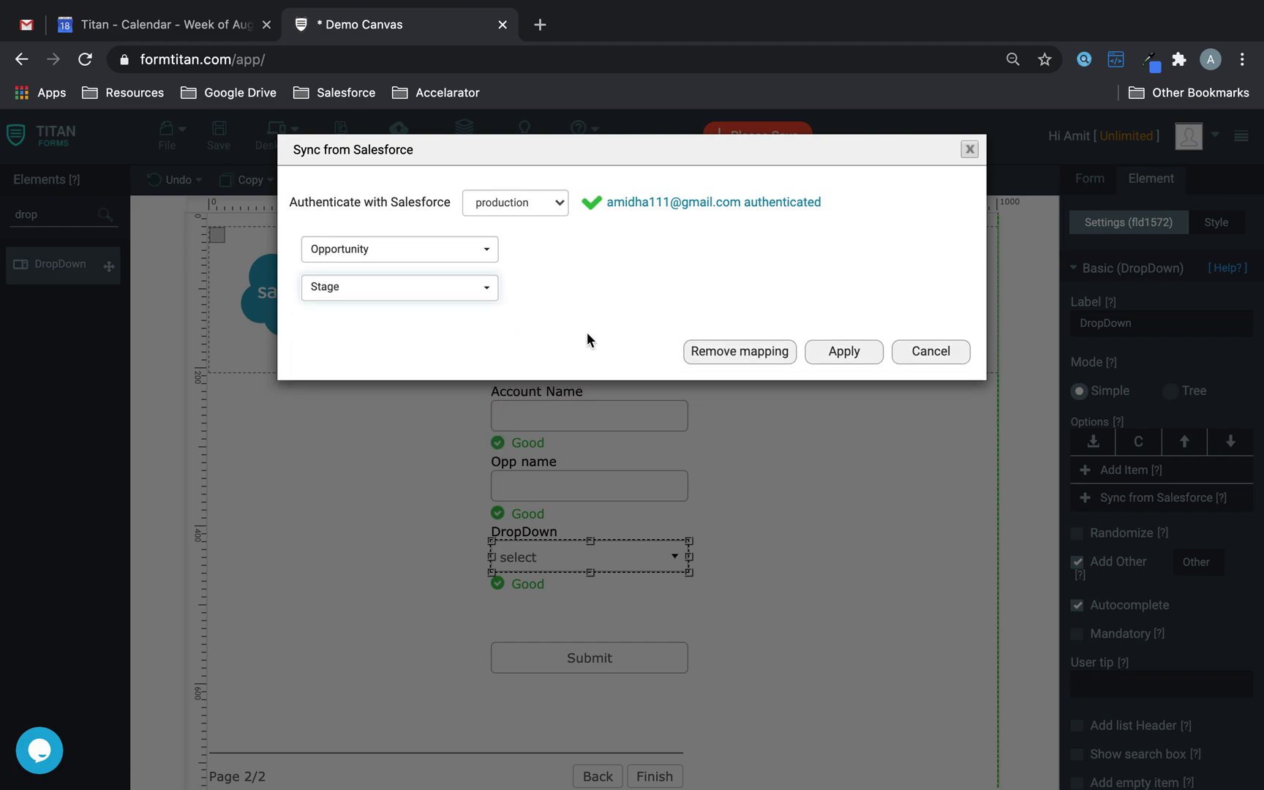
{"action": "left_click", "coordinate": [862, 352]}
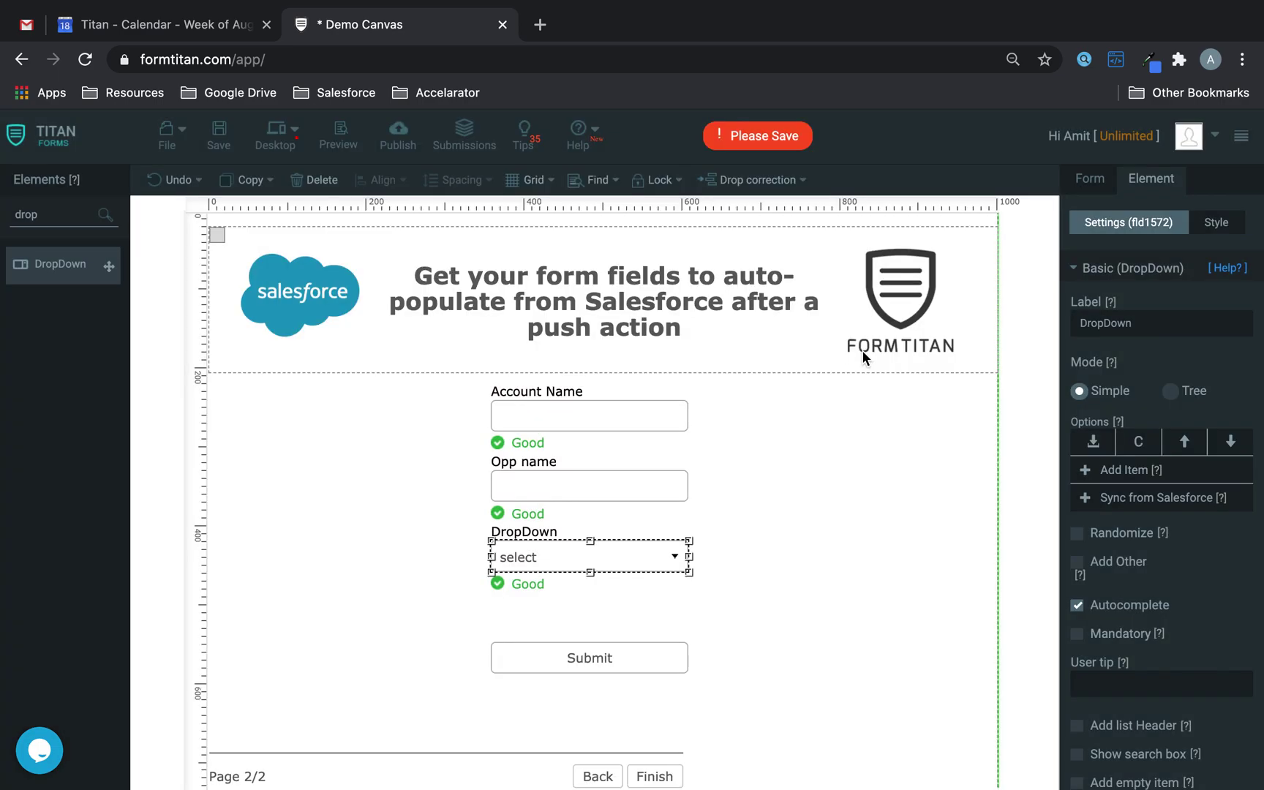
Step: Nudge the Submit button up on page 2 and check the page break's style and form settings
{"action": "left_click_drag", "start_coordinate": [667, 670], "coordinate": [672, 621]}
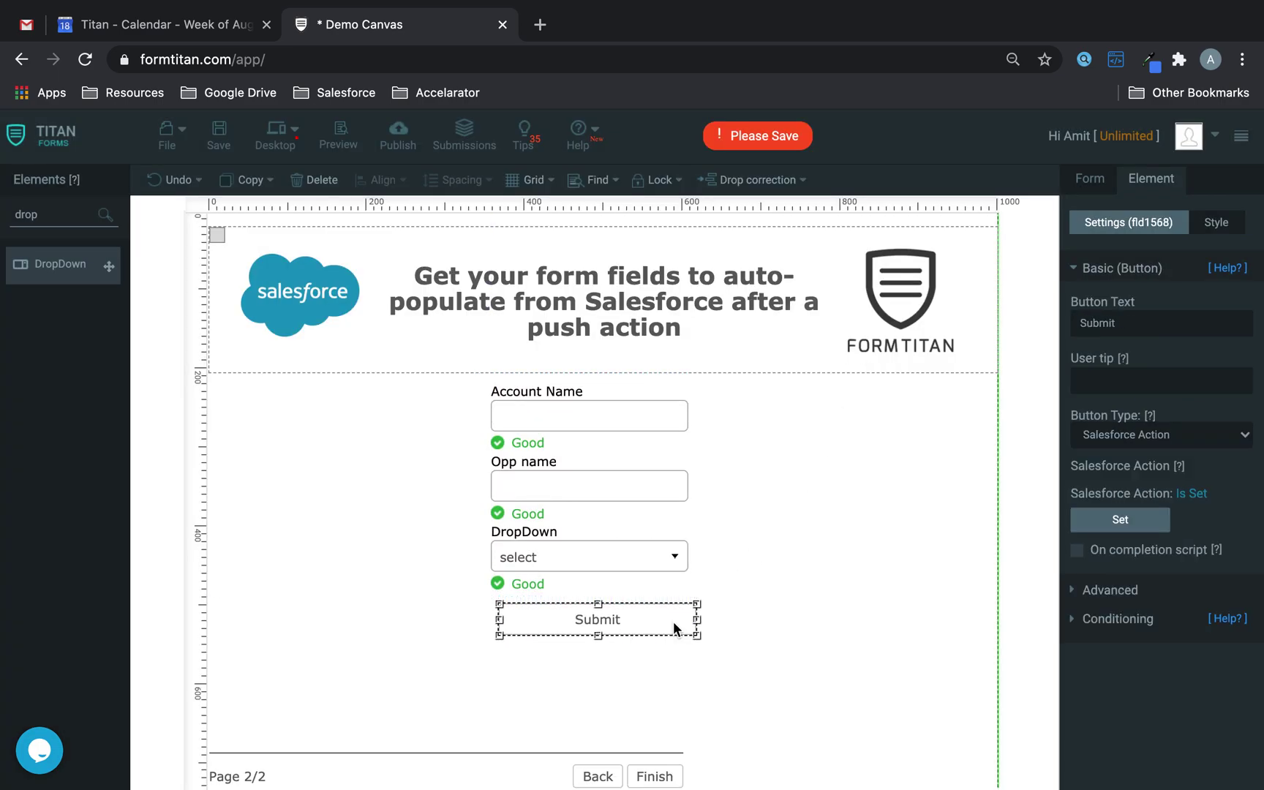
{"action": "left_click", "coordinate": [499, 759]}
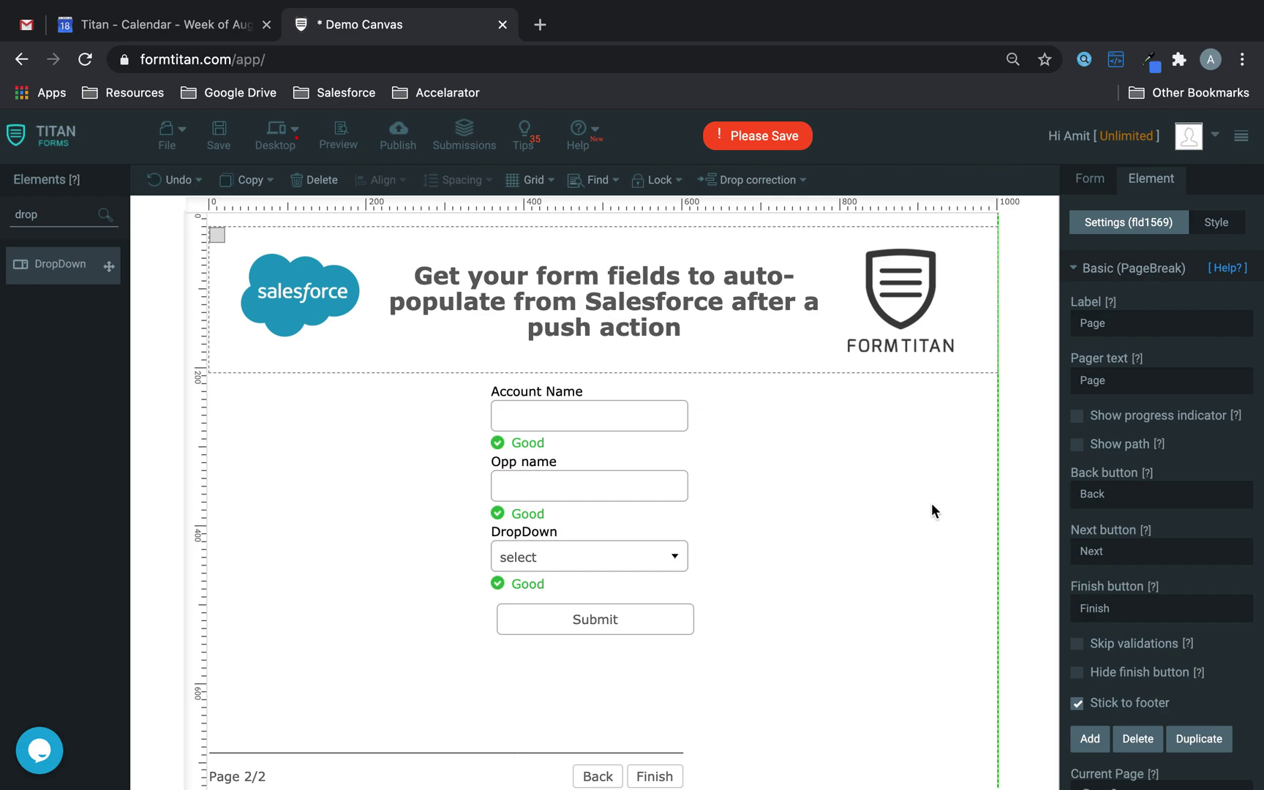
{"action": "left_click", "coordinate": [1216, 223]}
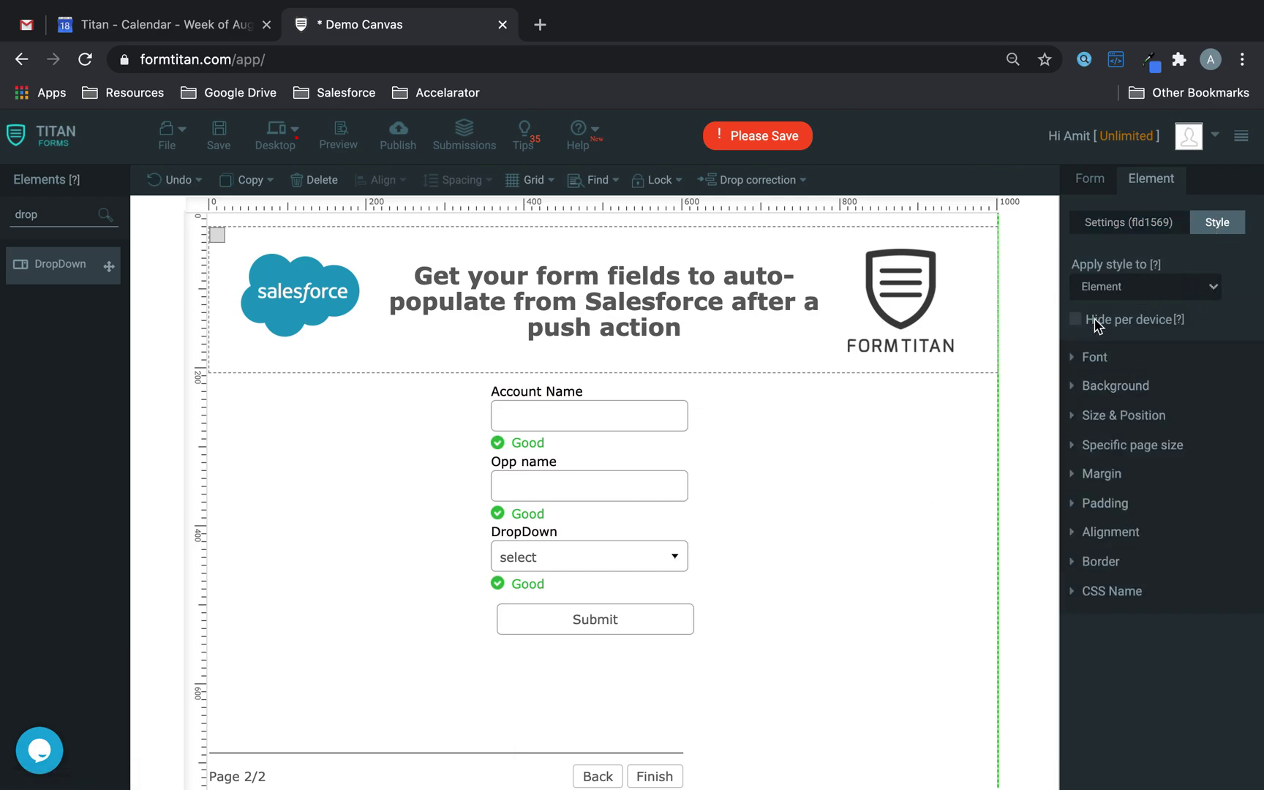
{"action": "left_click", "coordinate": [1090, 178]}
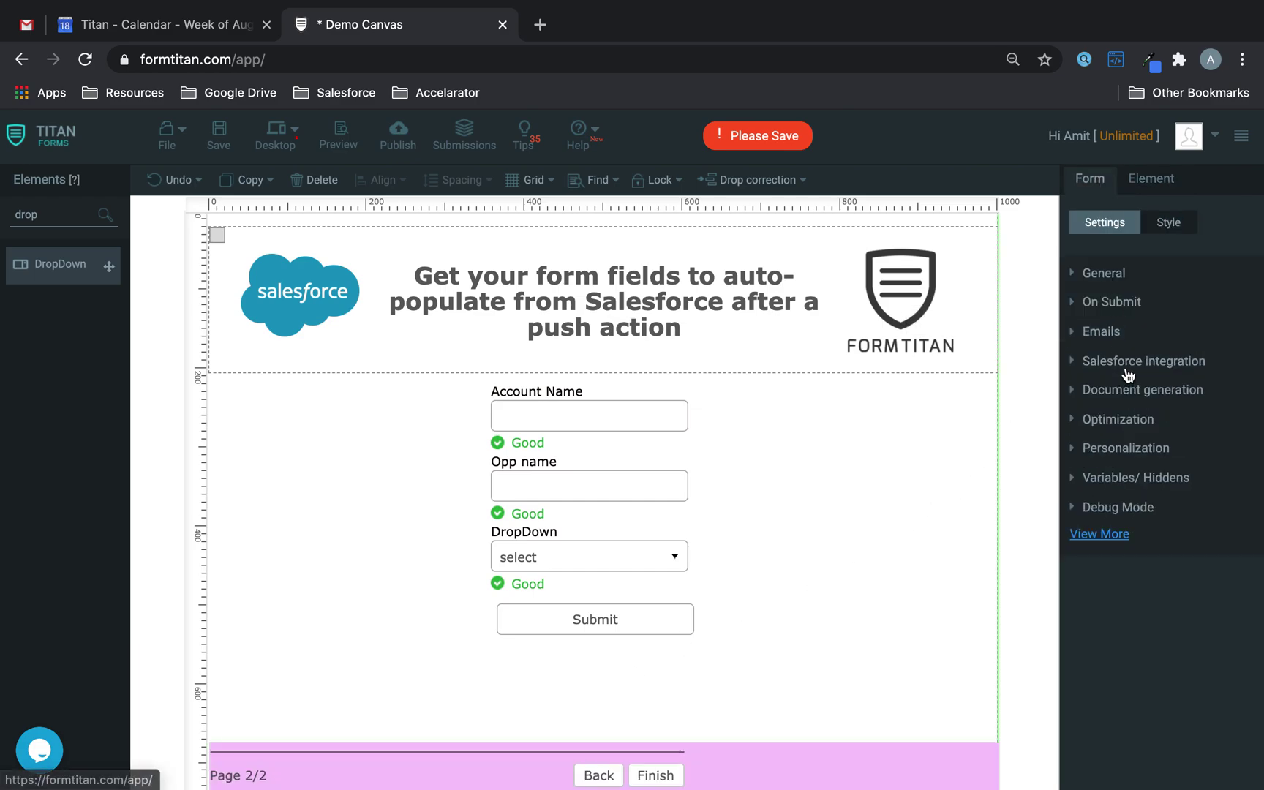
Step: Return to page 1 and expand the form's Salesforce integration settings
{"action": "left_click", "coordinate": [597, 777]}
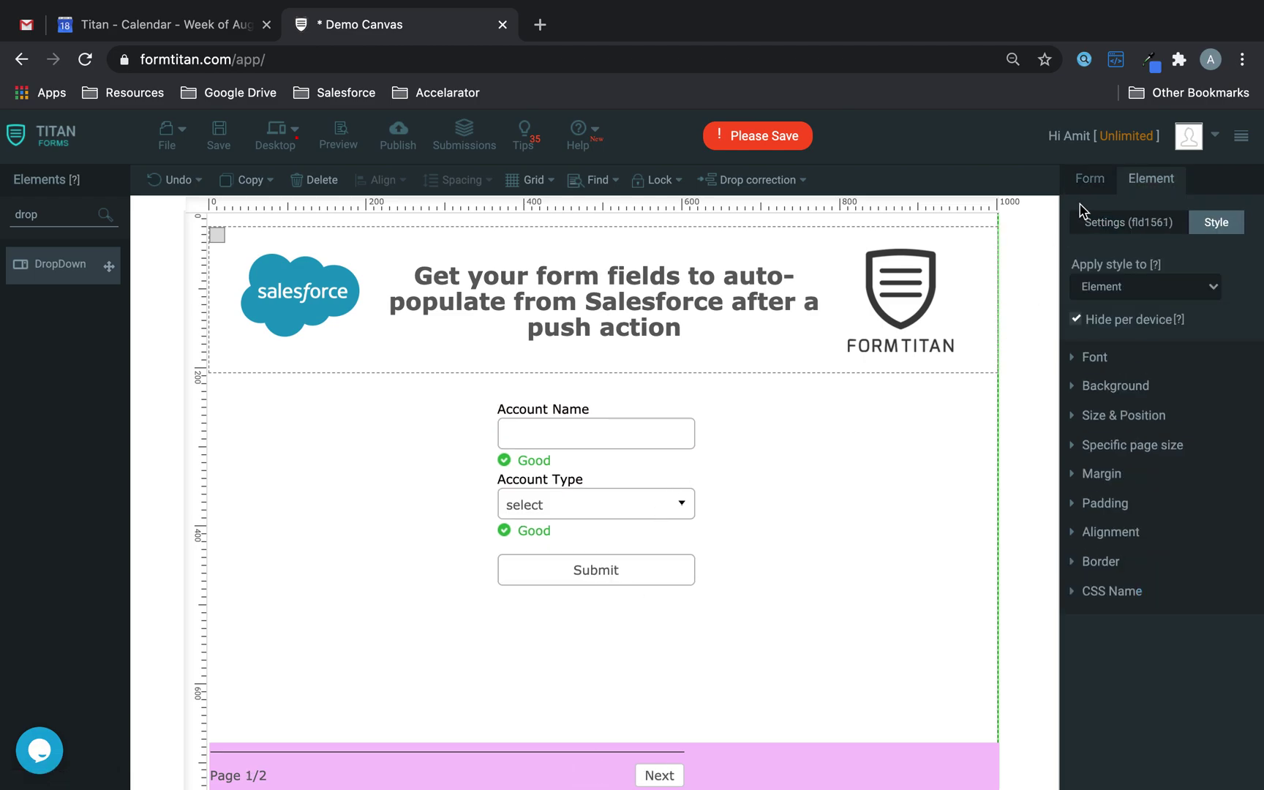
{"action": "left_click", "coordinate": [1096, 222]}
{"action": "left_click", "coordinate": [1091, 183]}
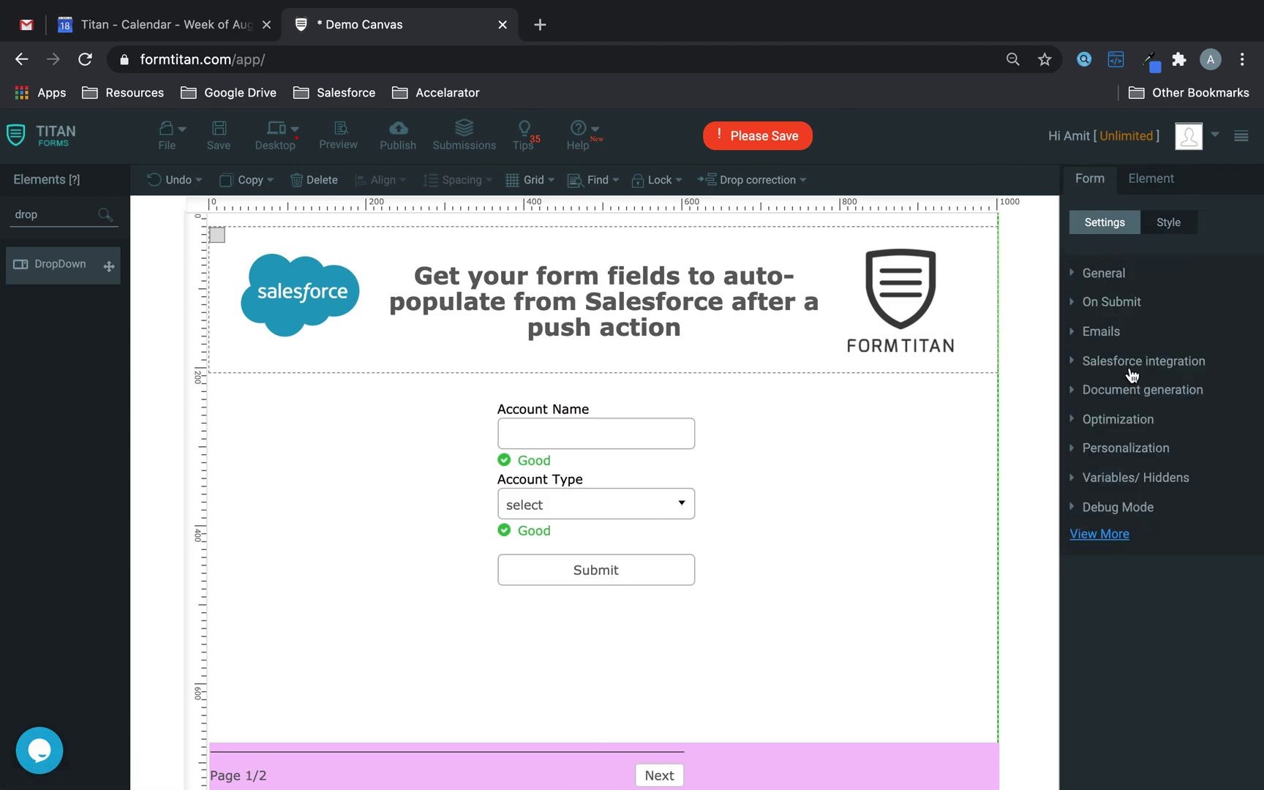
{"action": "left_click", "coordinate": [1127, 363]}
Step: Replace the existing push objects with a new Account object
{"action": "left_click", "coordinate": [1105, 407]}
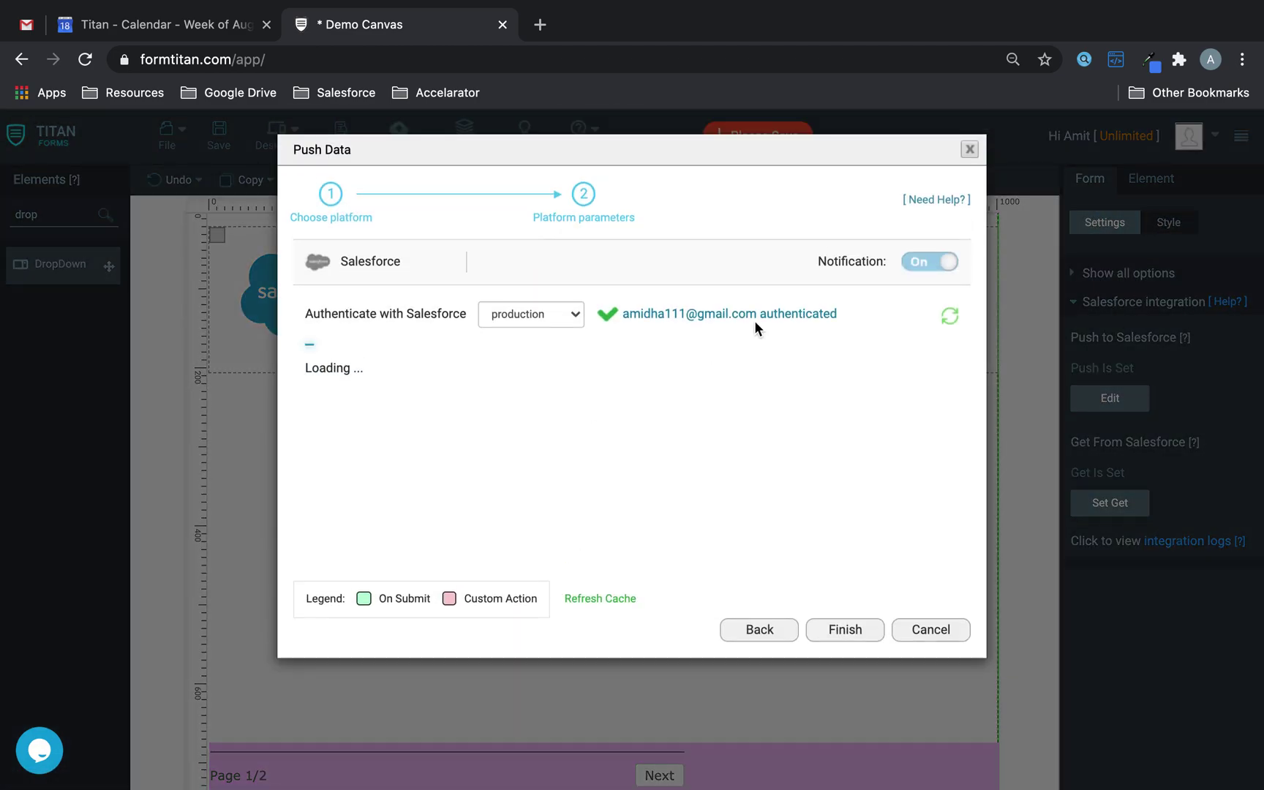
{"action": "left_click", "coordinate": [932, 363]}
{"action": "left_click", "coordinate": [932, 364]}
{"action": "left_click", "coordinate": [932, 363]}
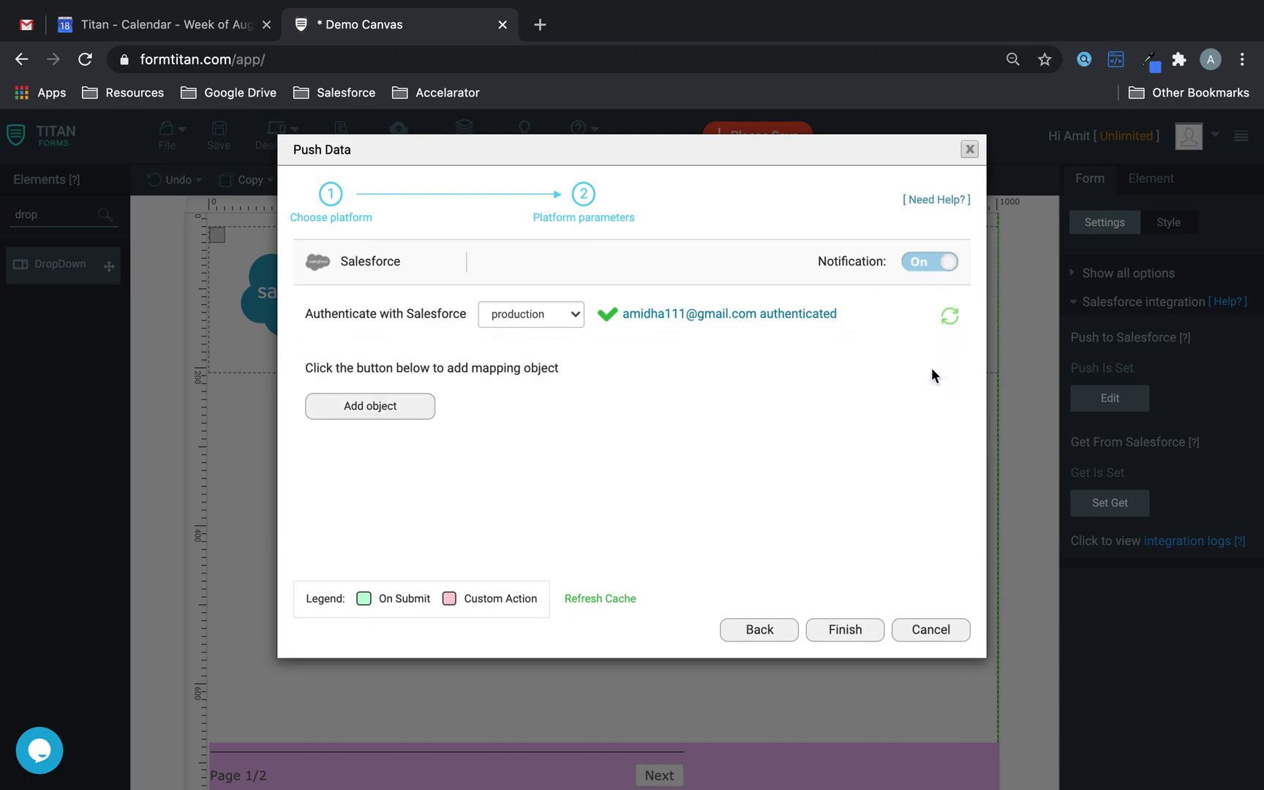
{"action": "left_click", "coordinate": [425, 407]}
{"action": "left_click", "coordinate": [454, 256]}
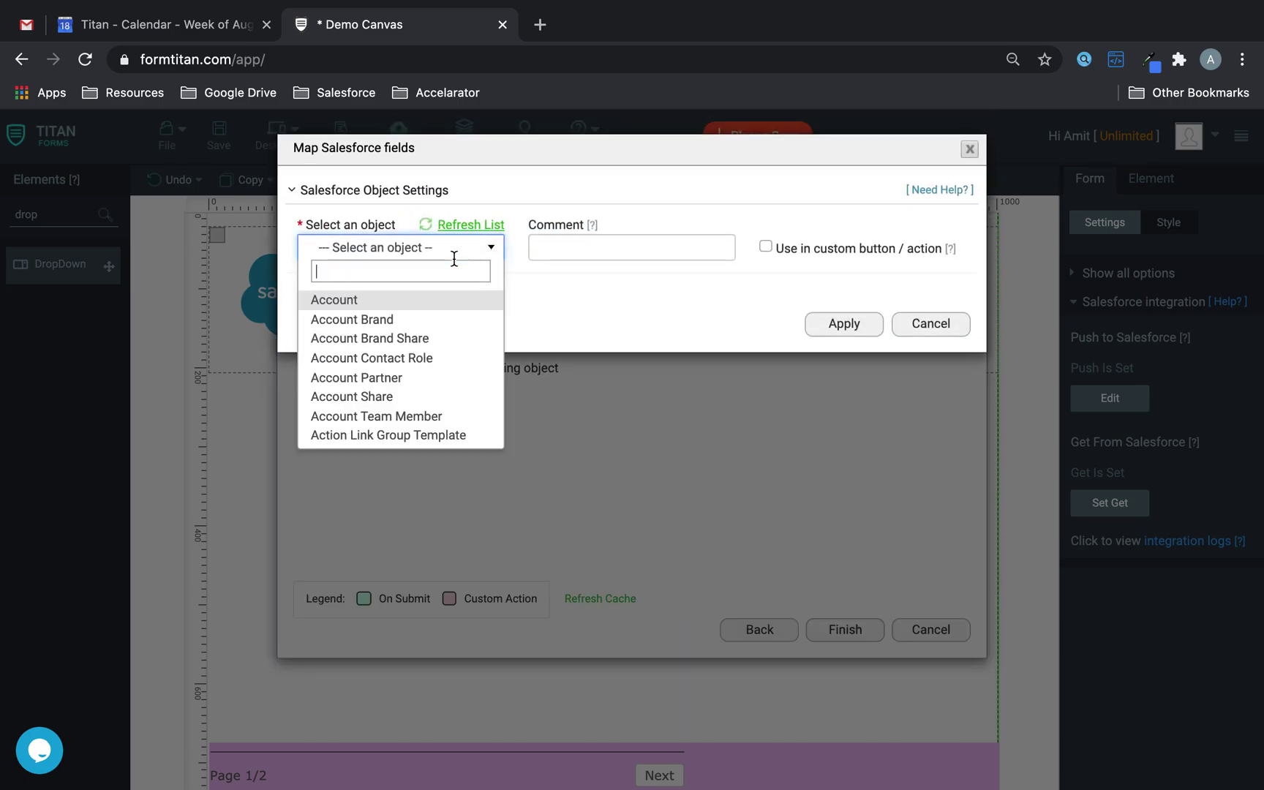
{"action": "left_click", "coordinate": [388, 301]}
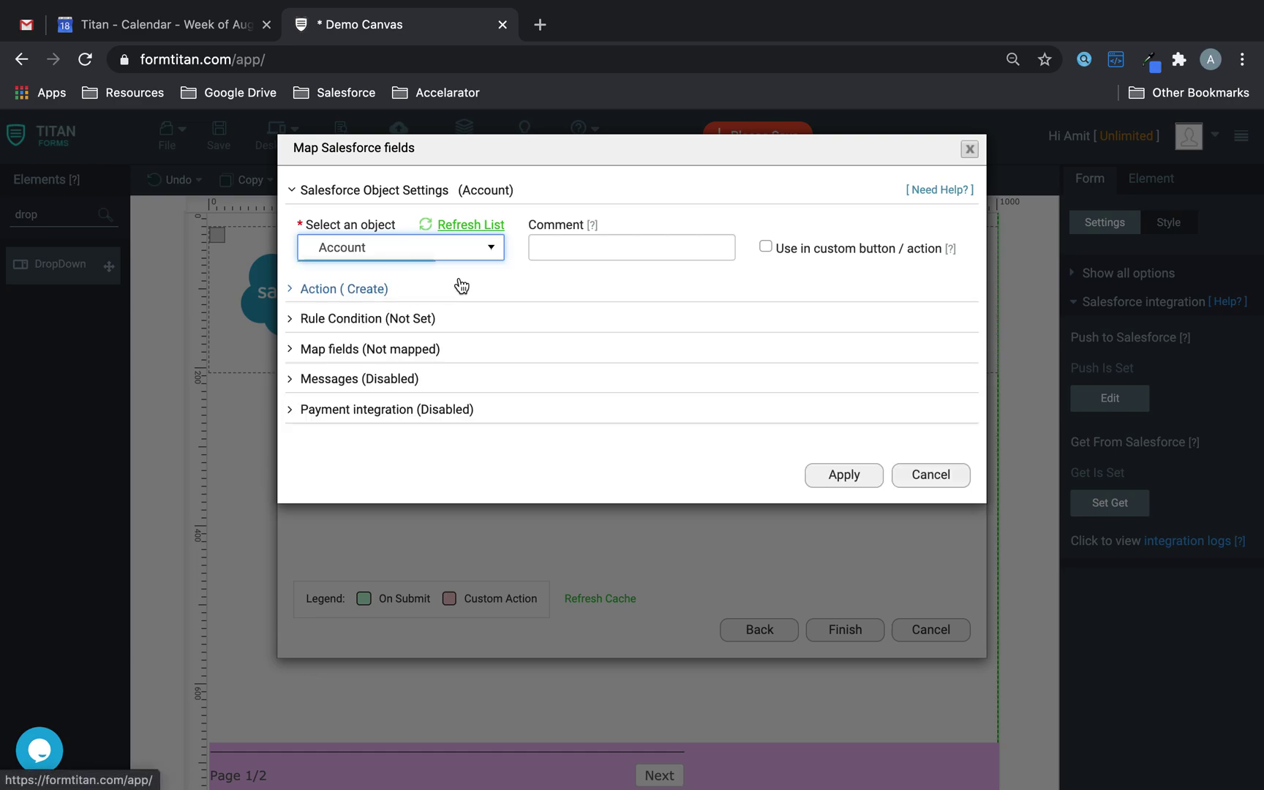
Step: Map the mandatory Salesforce Account Name field to page 1's Account Name
{"action": "left_click", "coordinate": [365, 360]}
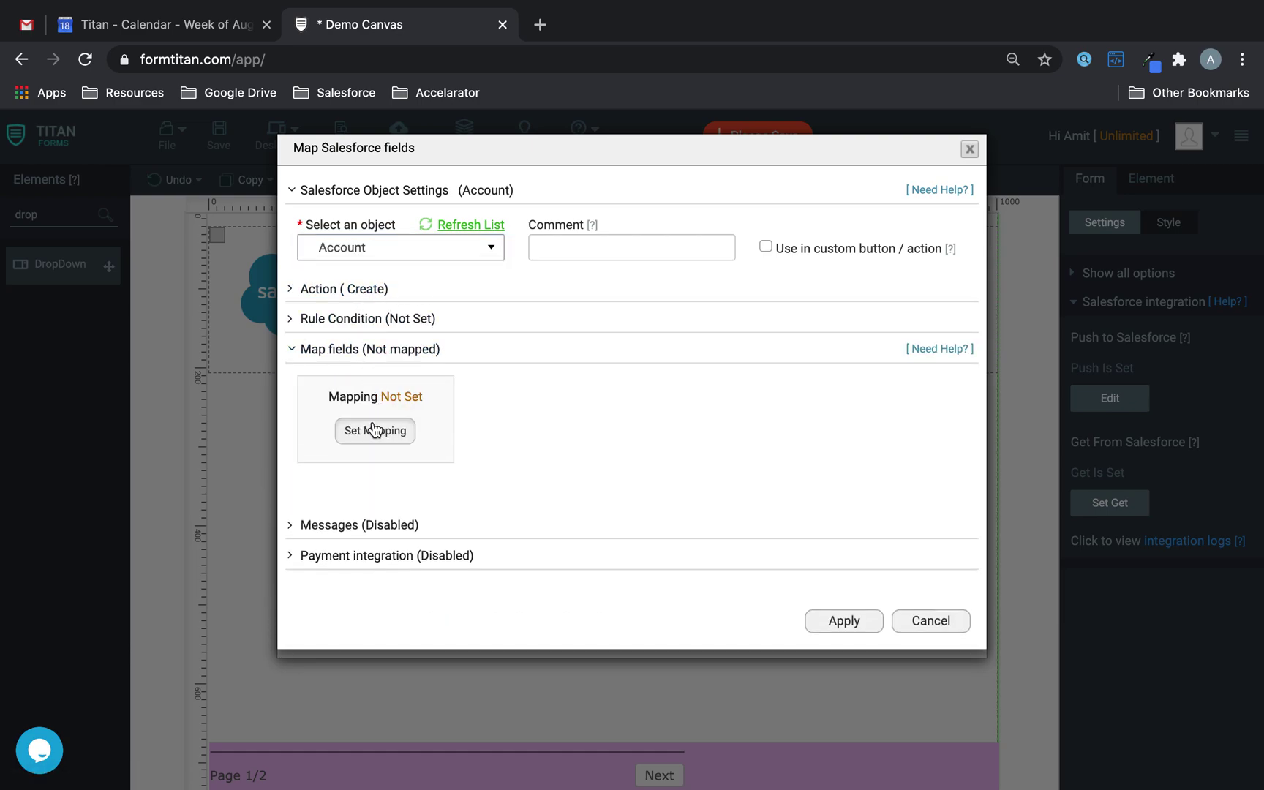
{"action": "left_click", "coordinate": [375, 432]}
{"action": "left_click", "coordinate": [1041, 231]}
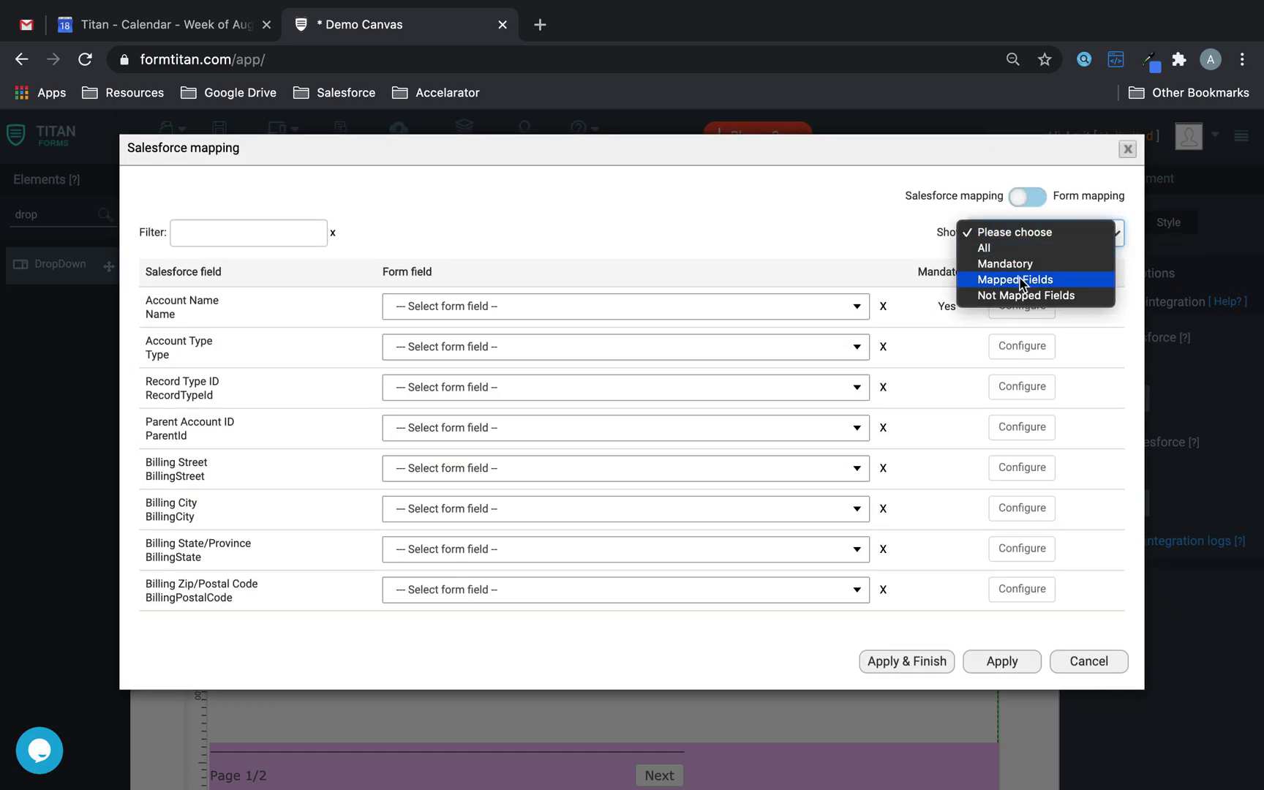
{"action": "left_click", "coordinate": [1020, 265]}
{"action": "left_click", "coordinate": [468, 313]}
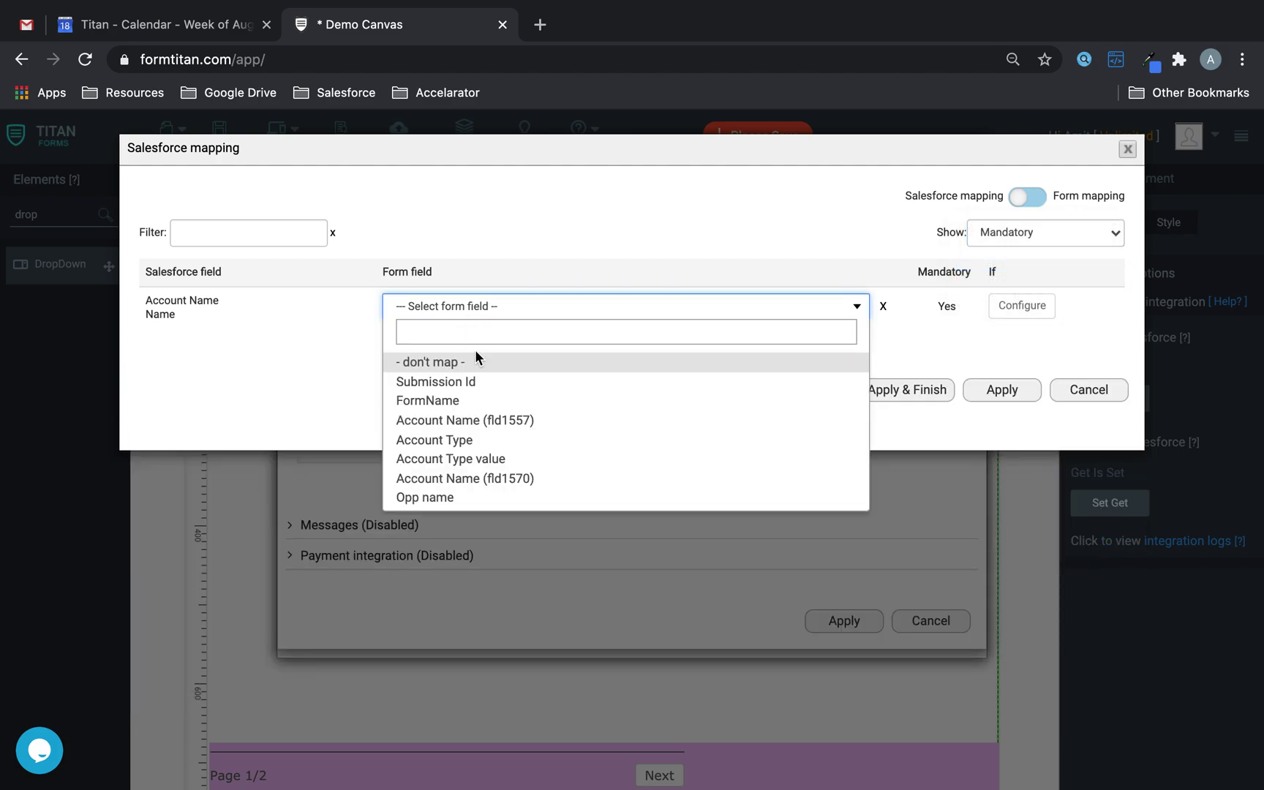
{"action": "left_click", "coordinate": [492, 421]}
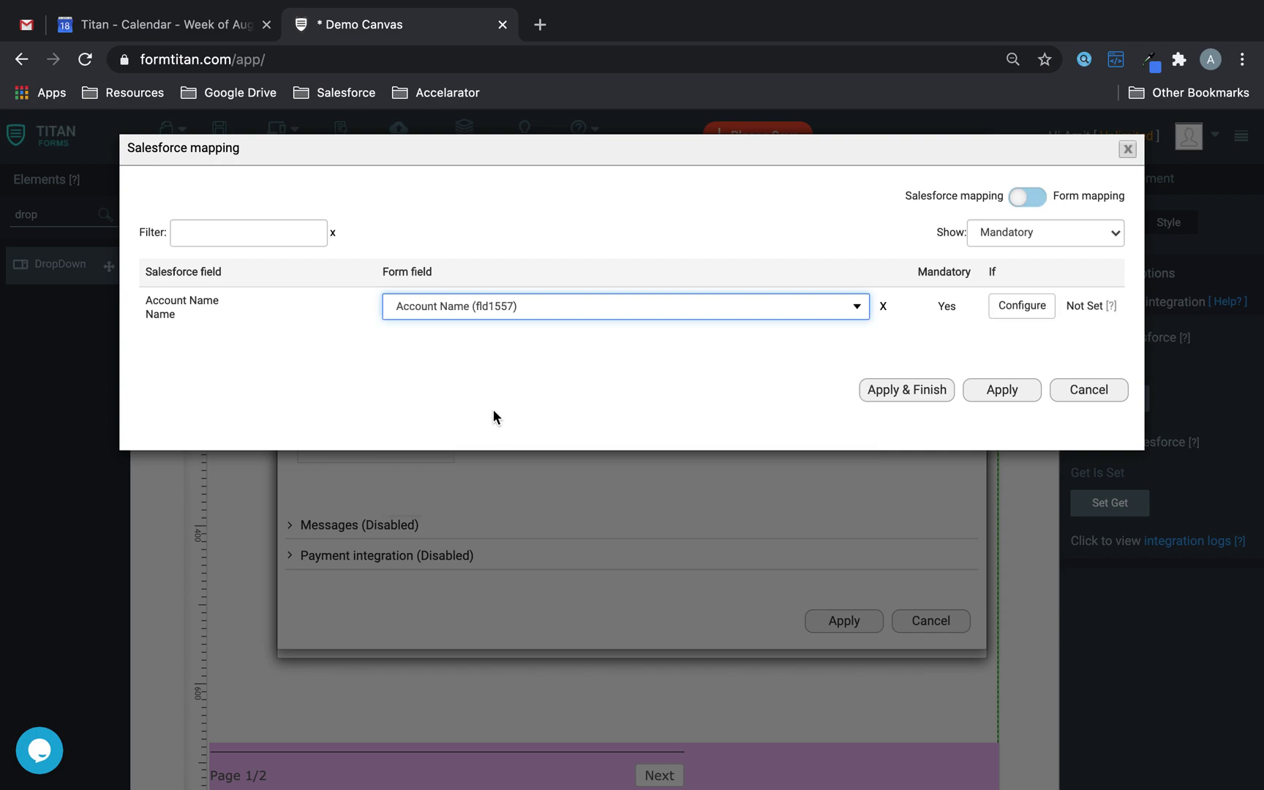
Step: Map Salesforce Account Type to the form's Account Type field and save the mapping
{"action": "left_click", "coordinate": [232, 237]}
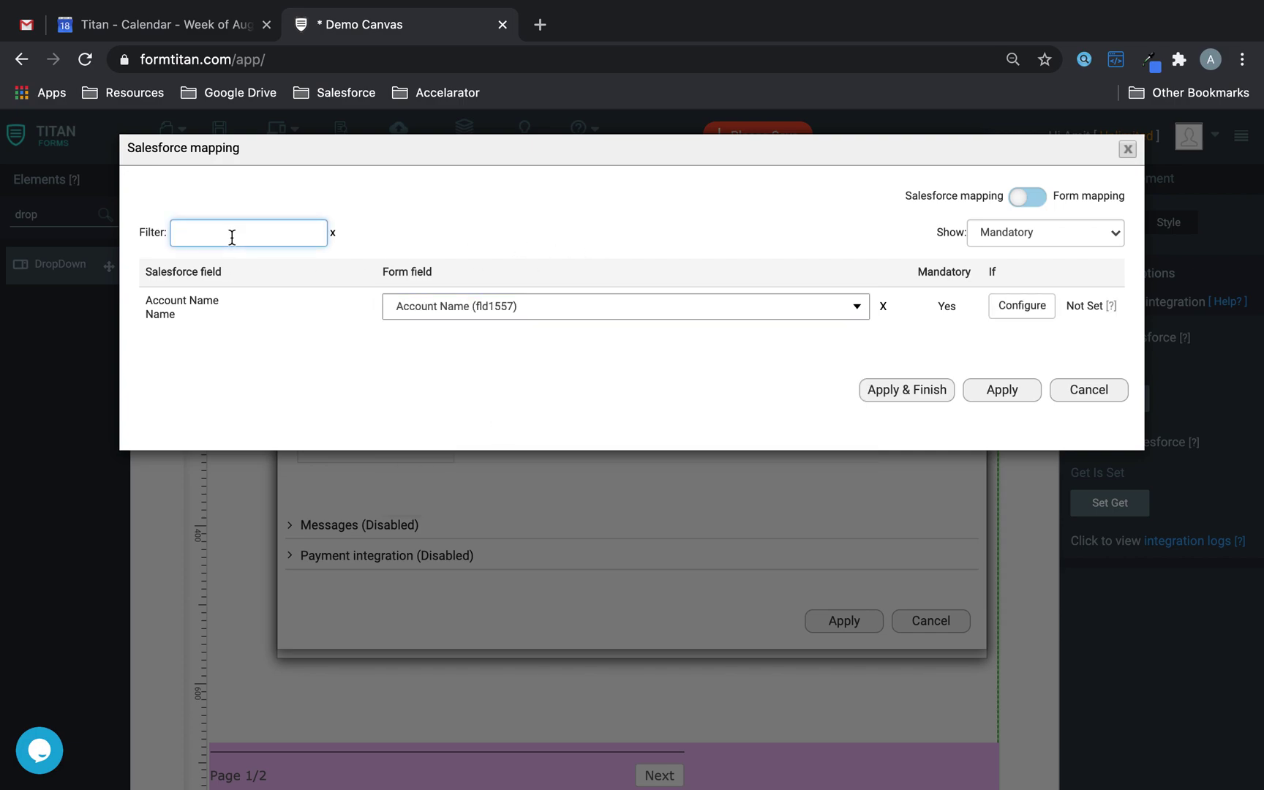
{"action": "left_click", "coordinate": [1018, 243]}
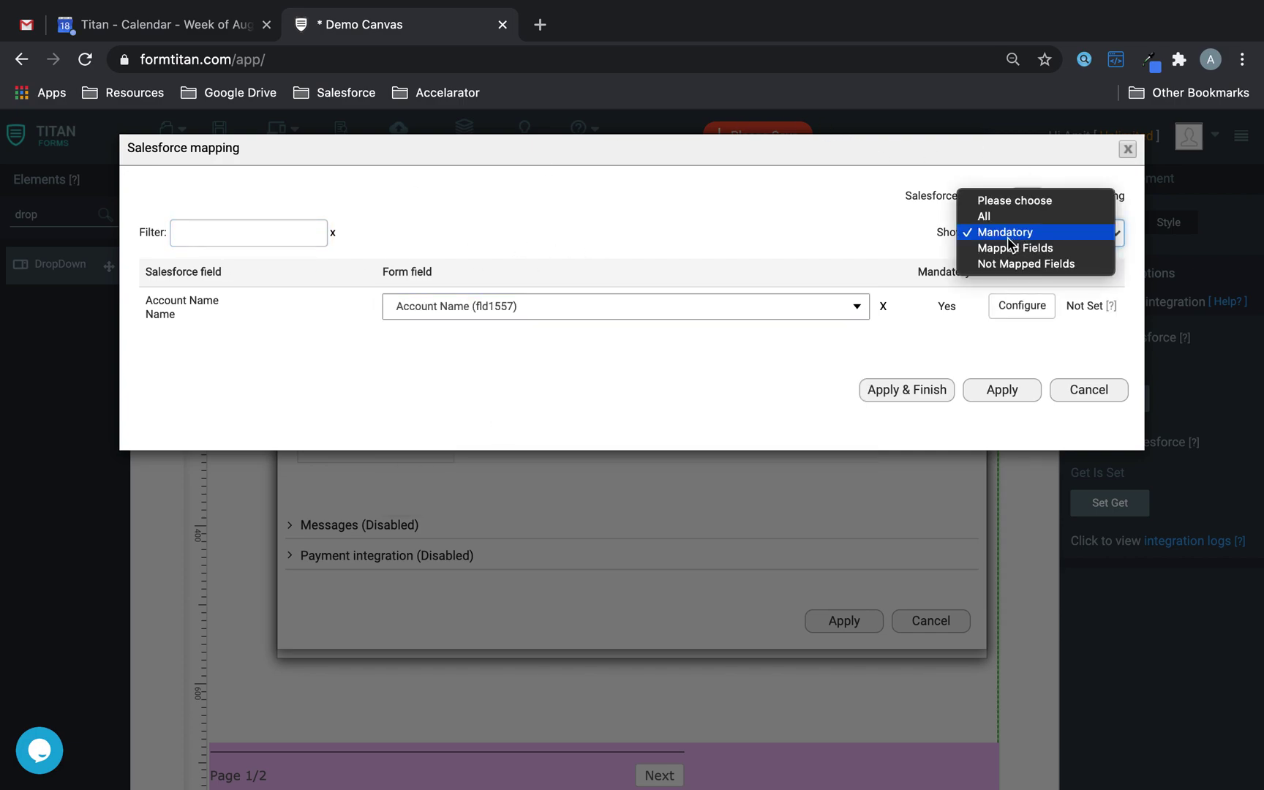
{"action": "left_click", "coordinate": [999, 246]}
{"action": "left_click", "coordinate": [247, 235]}
{"action": "type", "text": "t"}
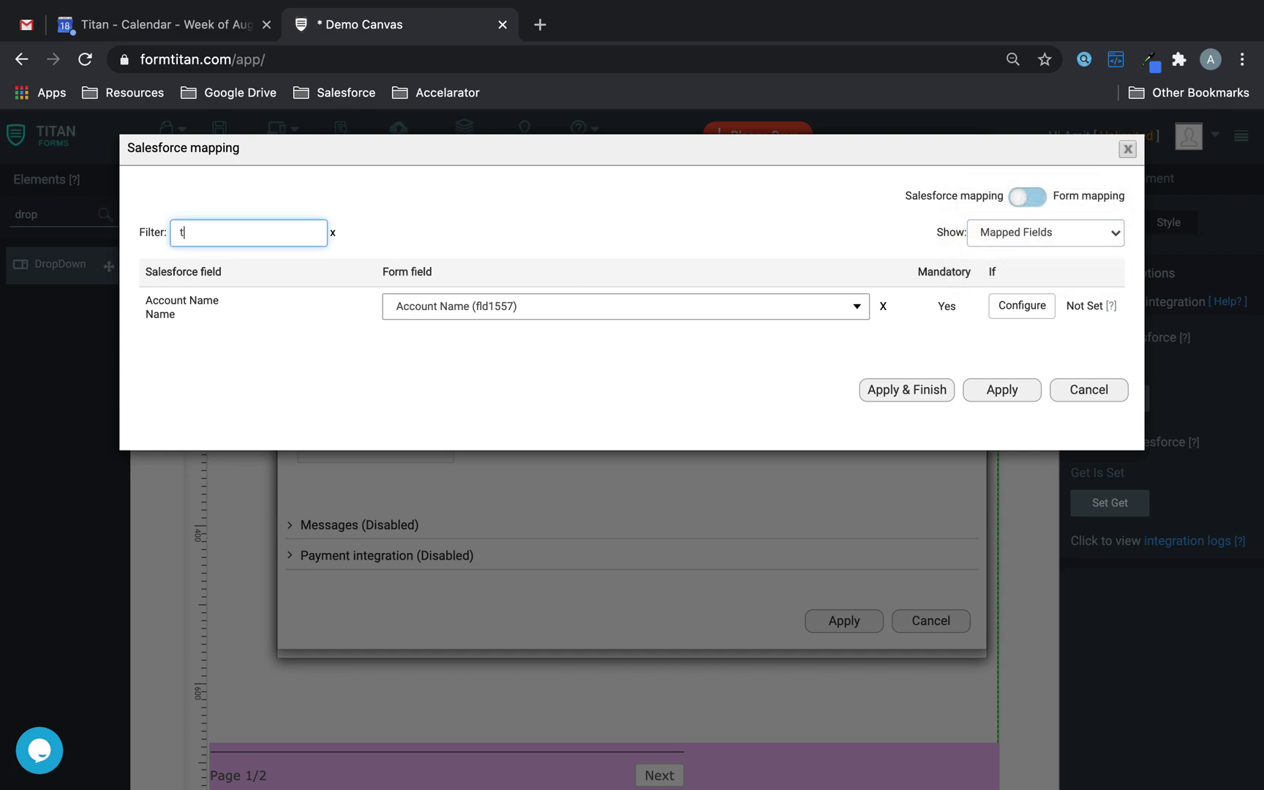
{"action": "type", "text": "ype"}
{"action": "left_click", "coordinate": [996, 232]}
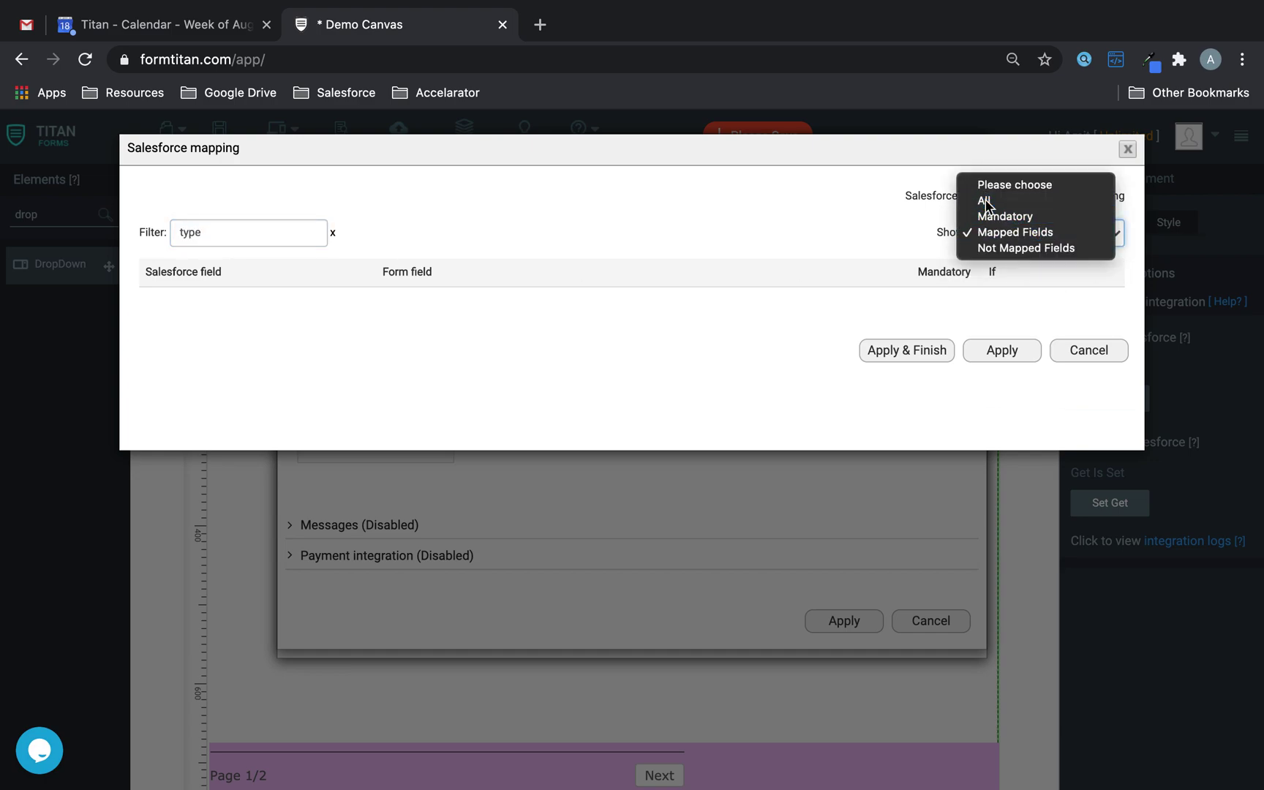
{"action": "left_click", "coordinate": [995, 201]}
{"action": "left_click", "coordinate": [498, 319]}
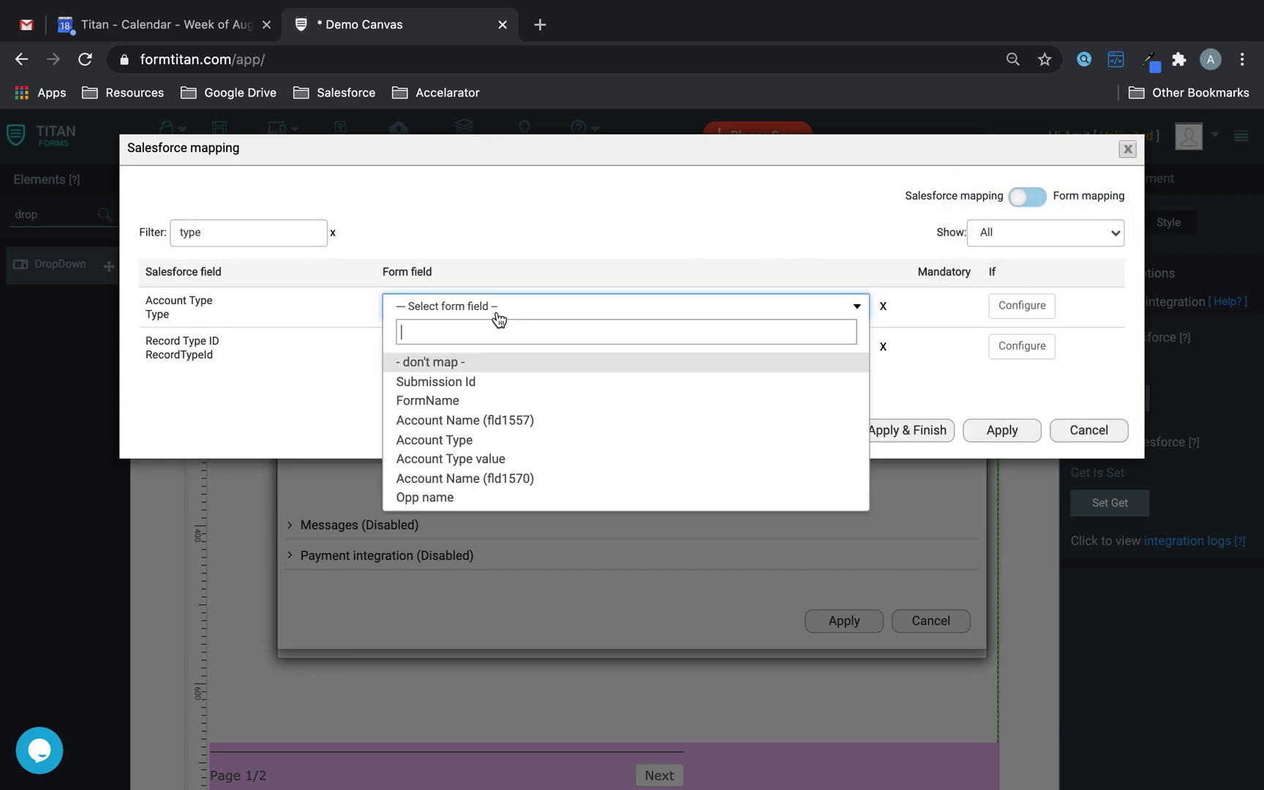
{"action": "left_click", "coordinate": [471, 441]}
{"action": "left_click", "coordinate": [996, 430]}
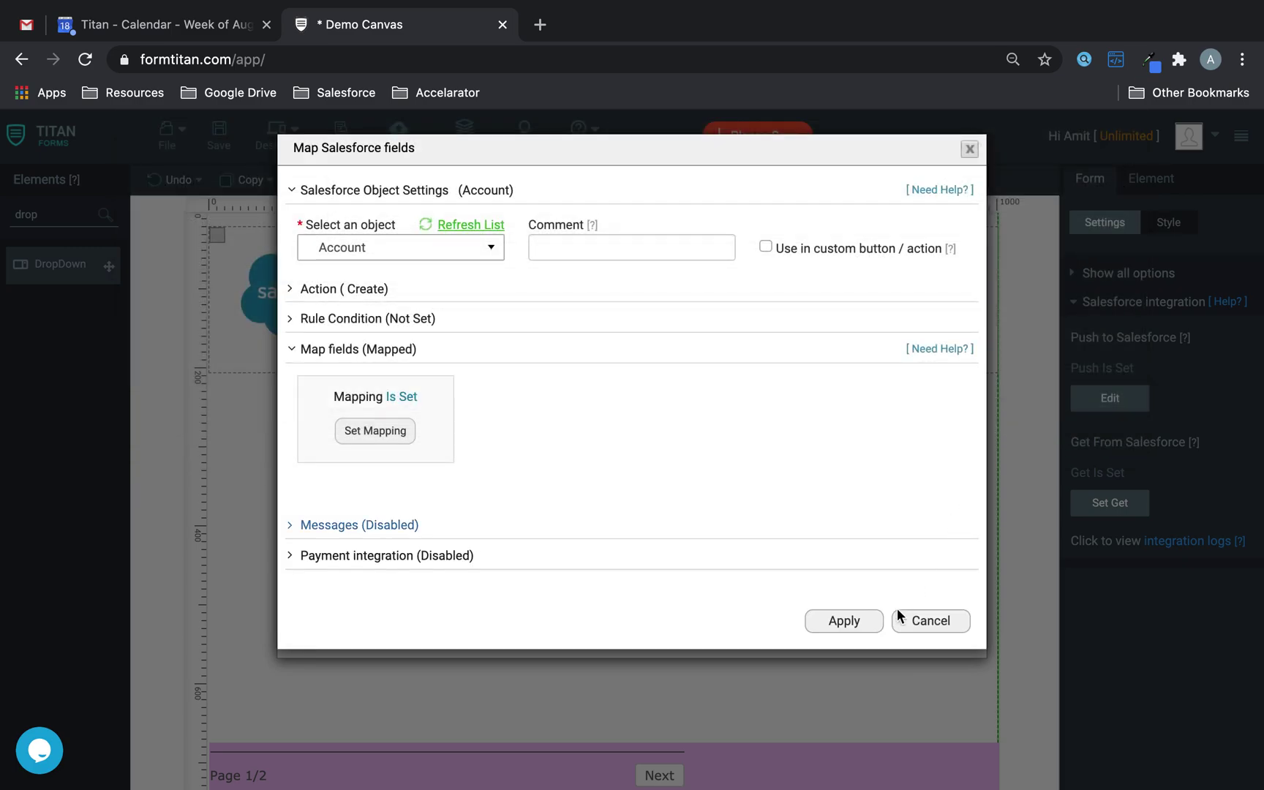
Step: Confirm the Account object, finish the push setup, and save the form
{"action": "left_click", "coordinate": [834, 623]}
{"action": "left_click", "coordinate": [853, 646]}
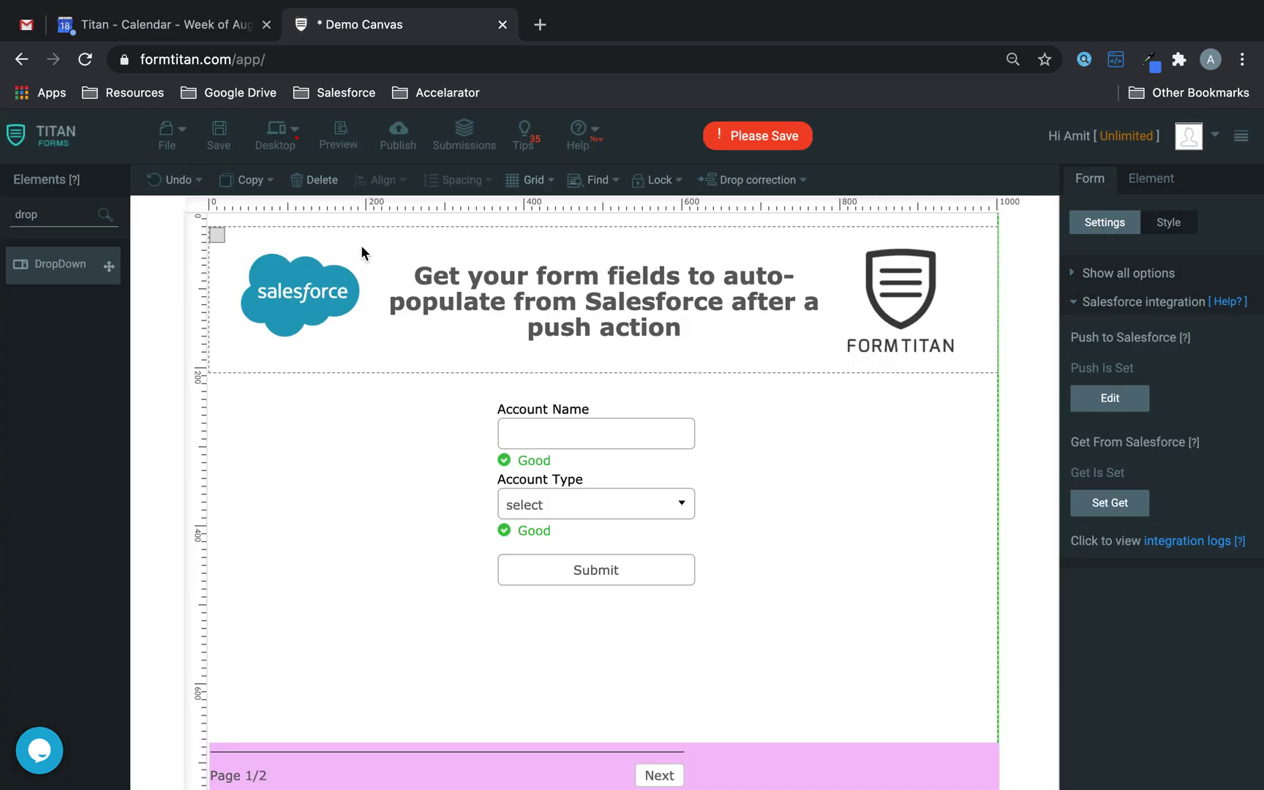
{"action": "left_click", "coordinate": [221, 143]}
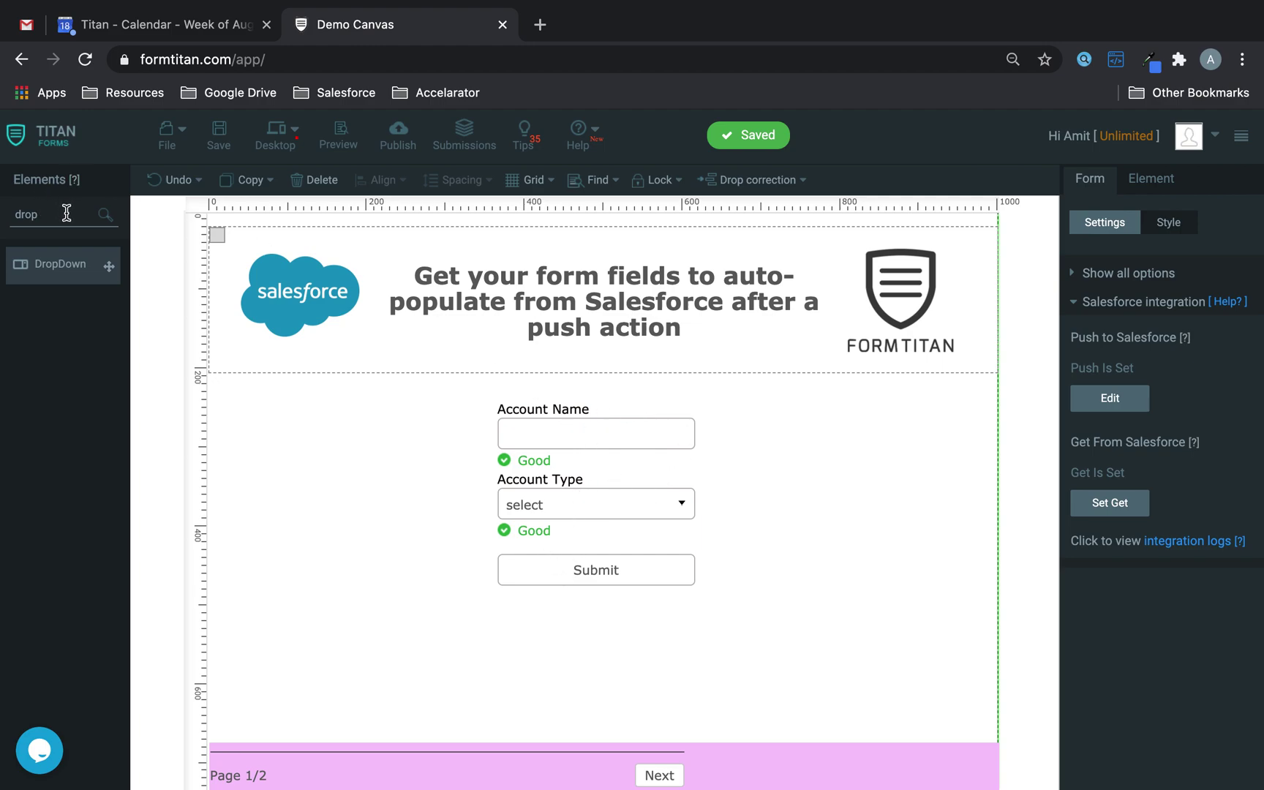
Step: Add a hidden field named Account ID on page 2, then return to page 1's Submit button
{"action": "left_click_drag", "start_coordinate": [66, 213], "coordinate": [3, 213]}
{"action": "left_click", "coordinate": [659, 774]}
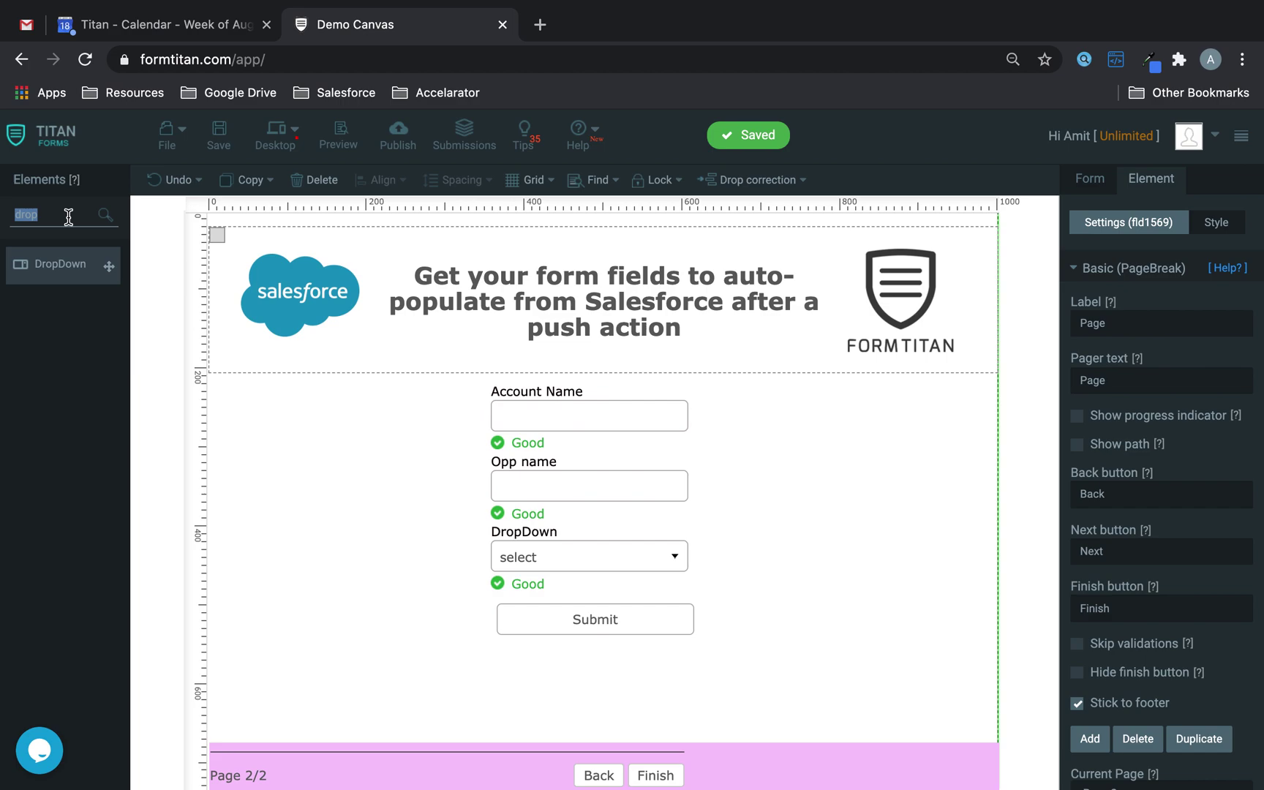
{"action": "type", "text": "hidd"}
{"action": "left_click_drag", "start_coordinate": [94, 273], "coordinate": [311, 419]}
{"action": "double_click", "coordinate": [1165, 322]}
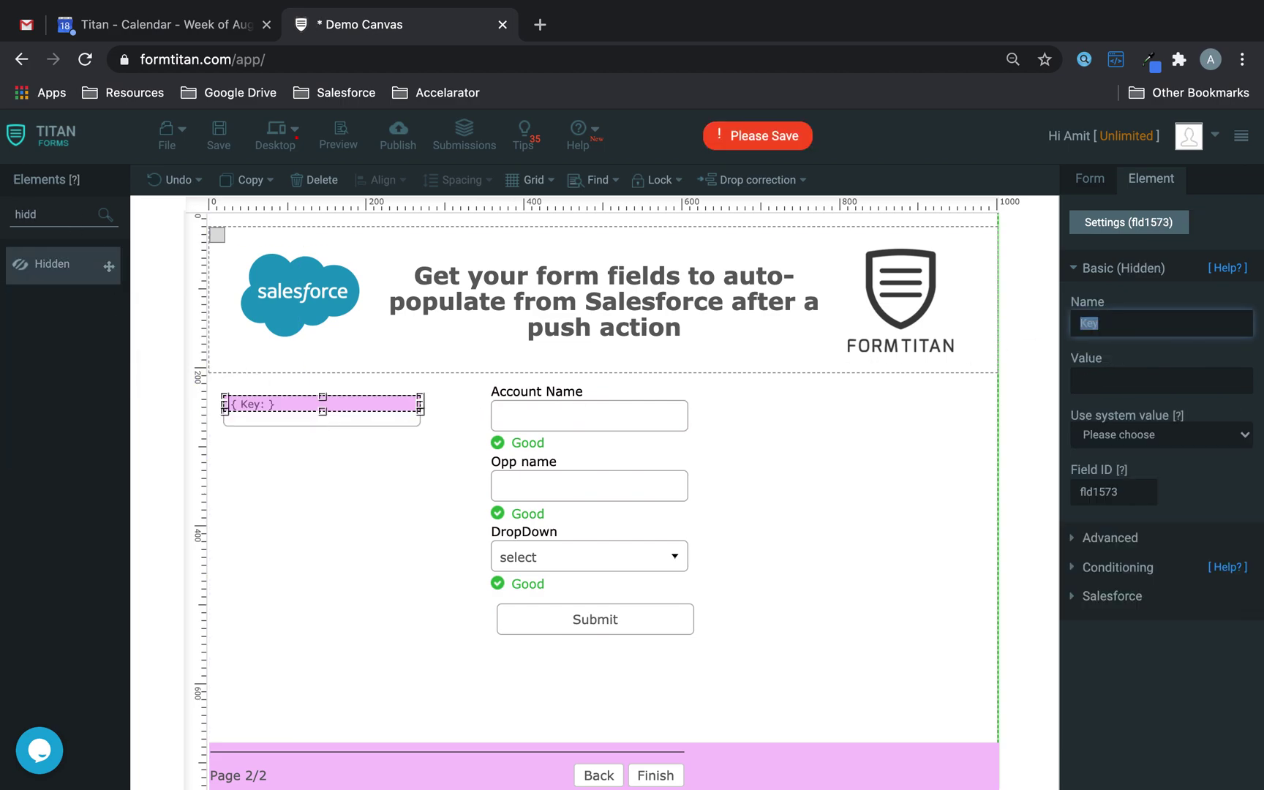
{"action": "type", "text": "Account ID"}
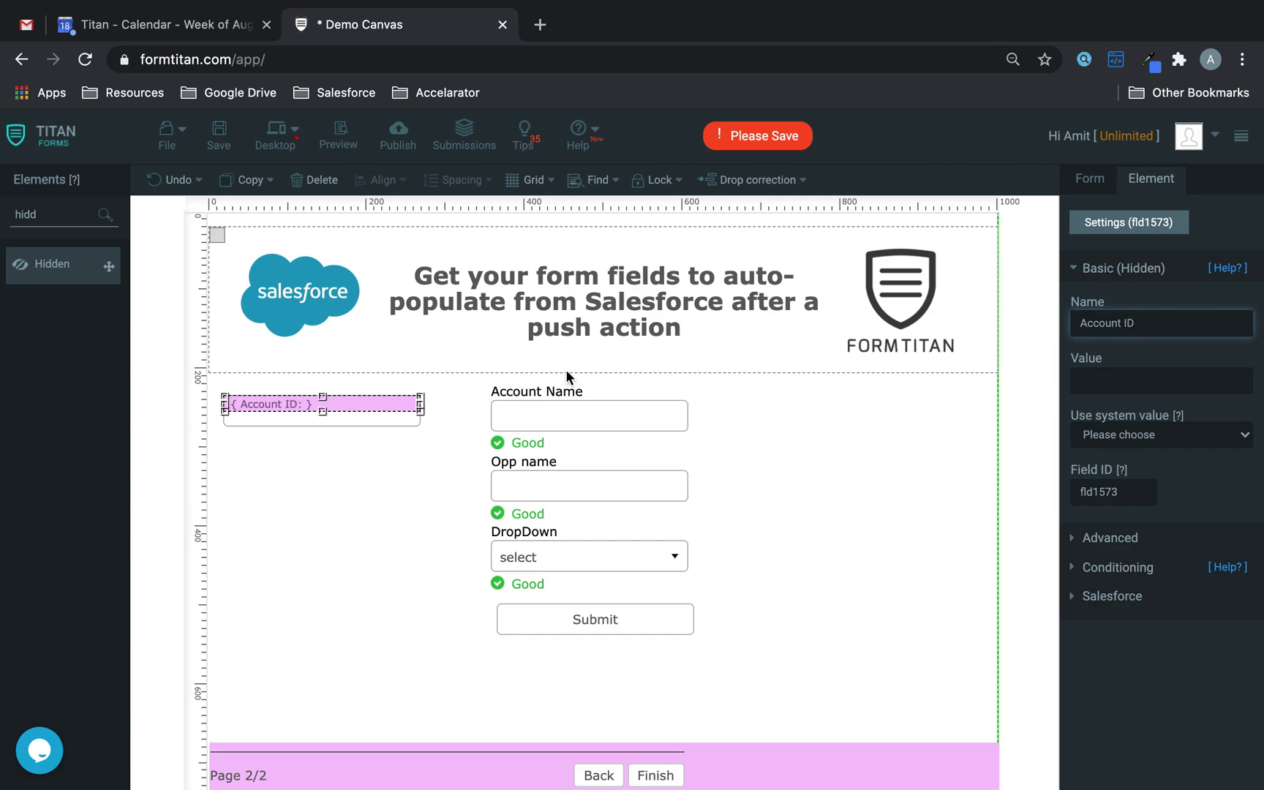
{"action": "left_click", "coordinate": [595, 775]}
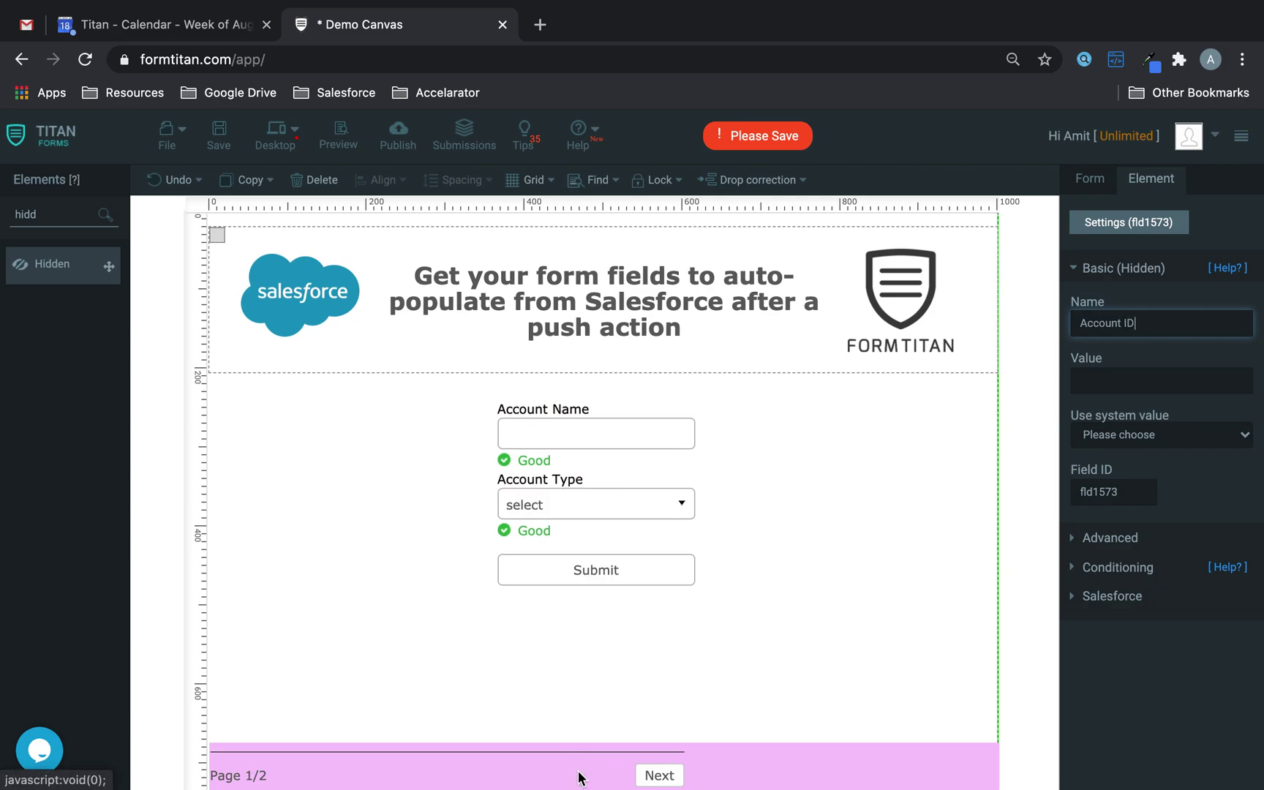
{"action": "left_click", "coordinate": [651, 560]}
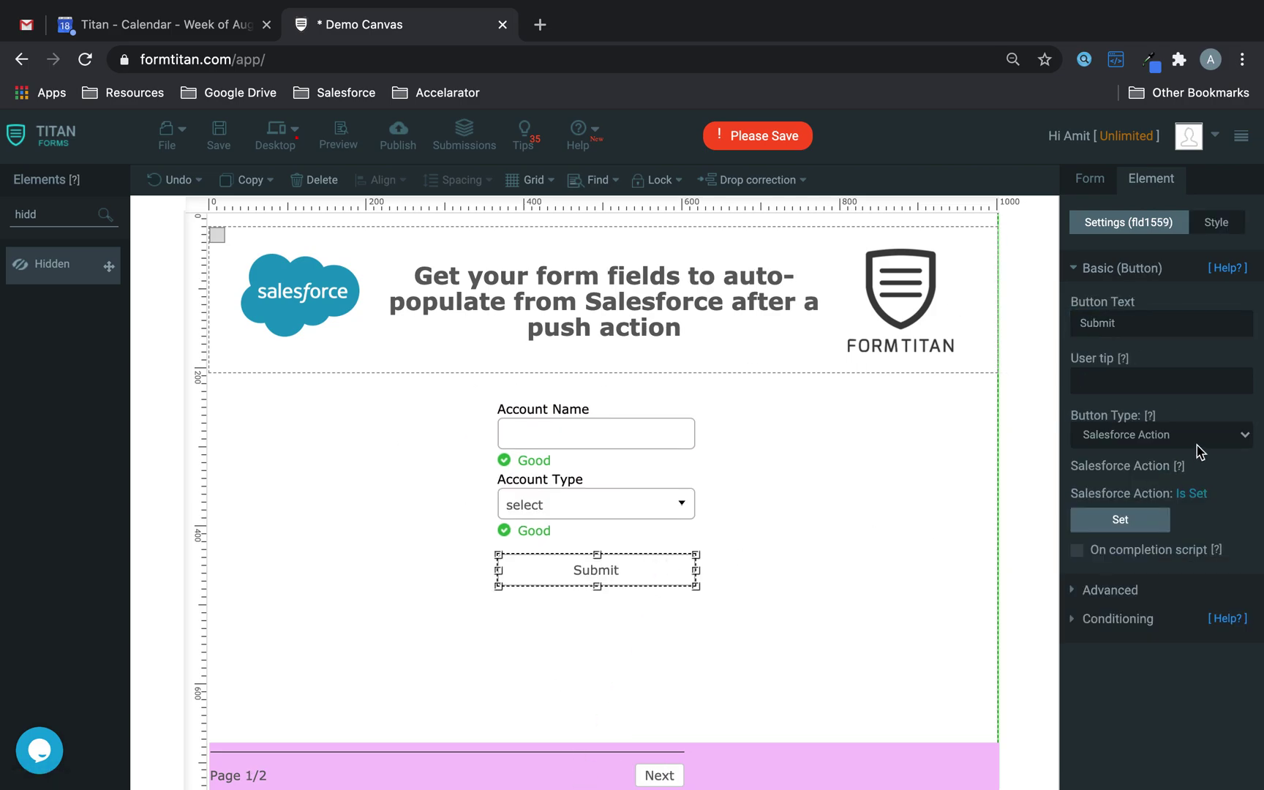
Step: Add an Account (create) Salesforce action to the Submit button
{"action": "left_click", "coordinate": [1134, 520]}
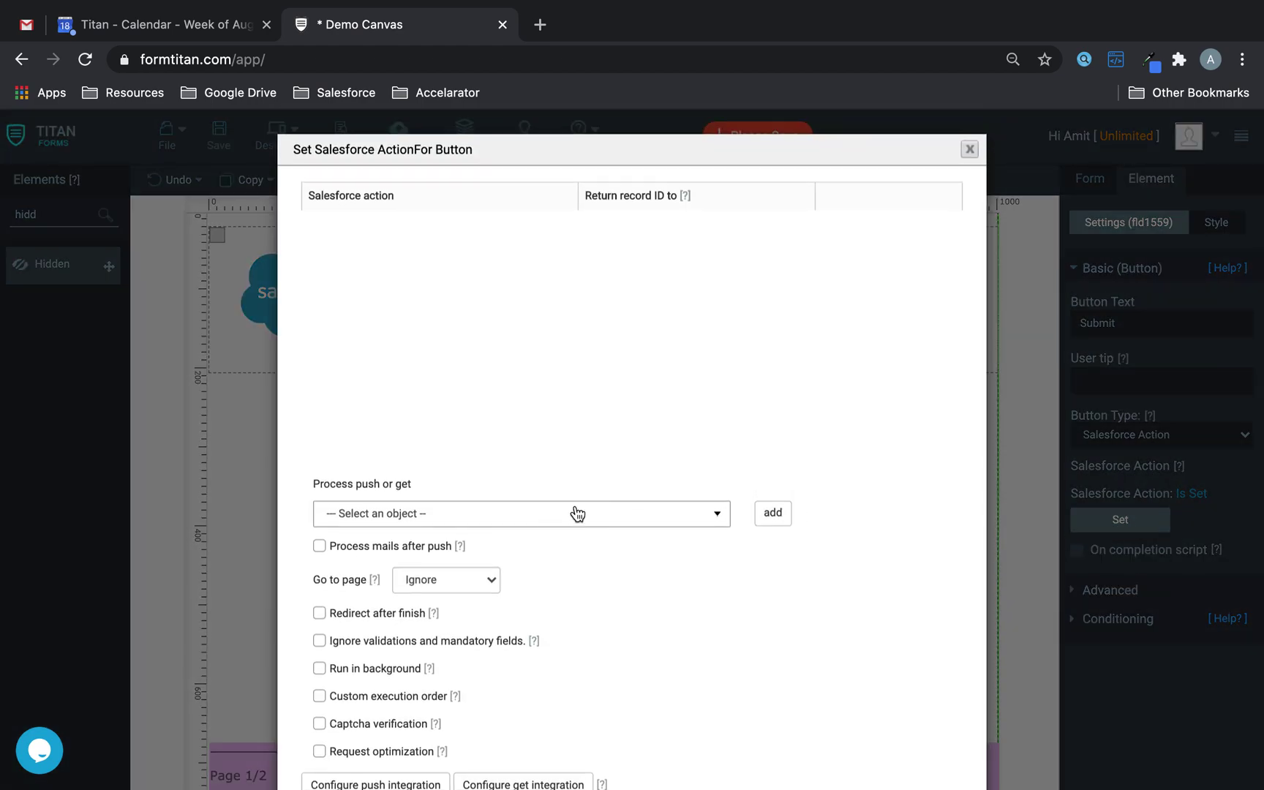
{"action": "left_click", "coordinate": [525, 516]}
{"action": "left_click", "coordinate": [401, 570]}
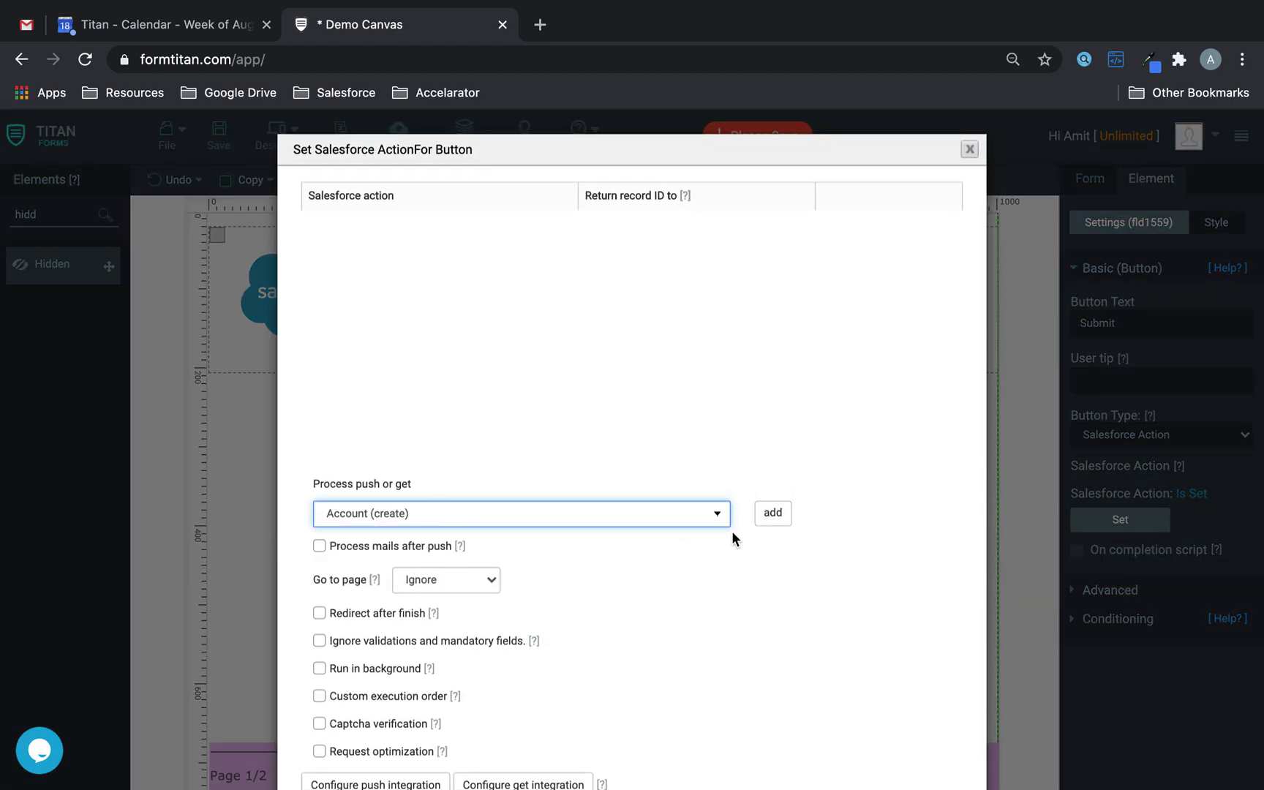
{"action": "left_click", "coordinate": [761, 515]}
{"action": "left_click", "coordinate": [969, 150]}
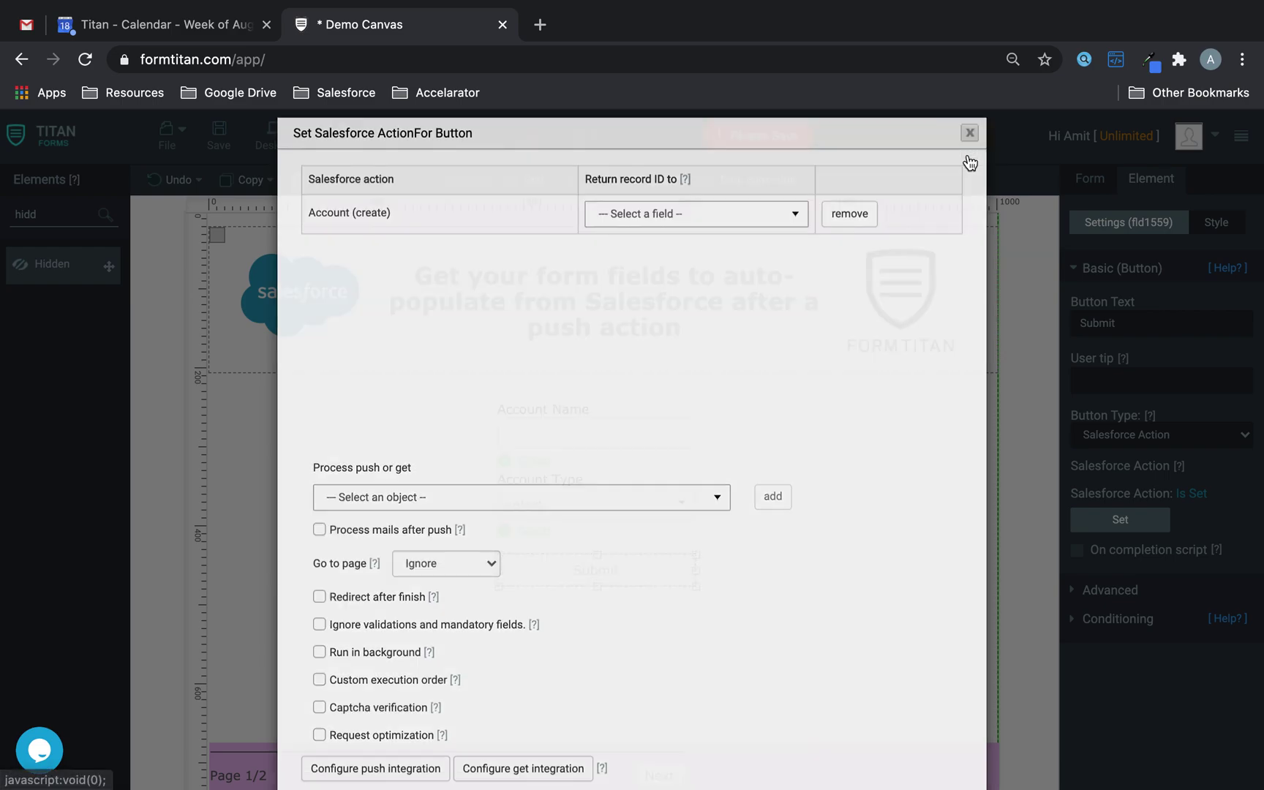
Step: Comment the Account push object 'PG1 Create Account' and finish the integration setup
{"action": "left_click", "coordinate": [1122, 400]}
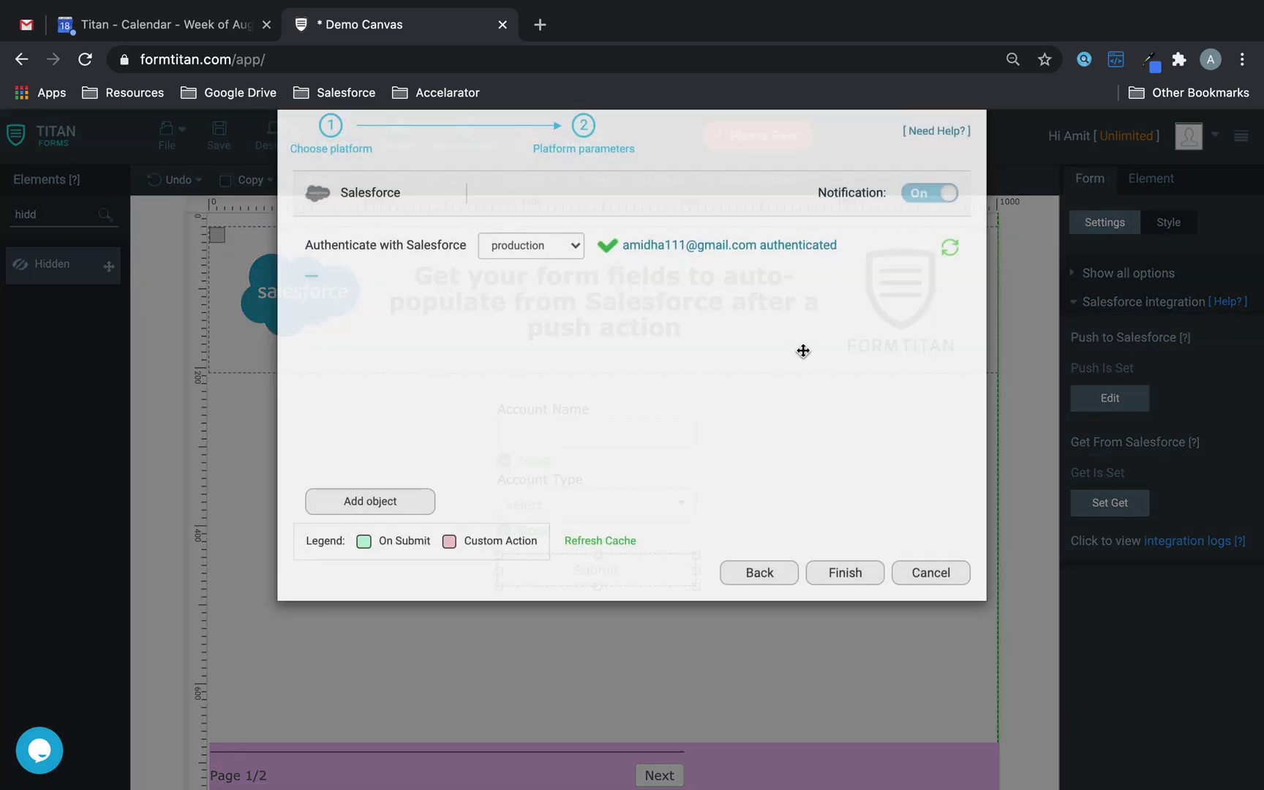
{"action": "left_click", "coordinate": [847, 364]}
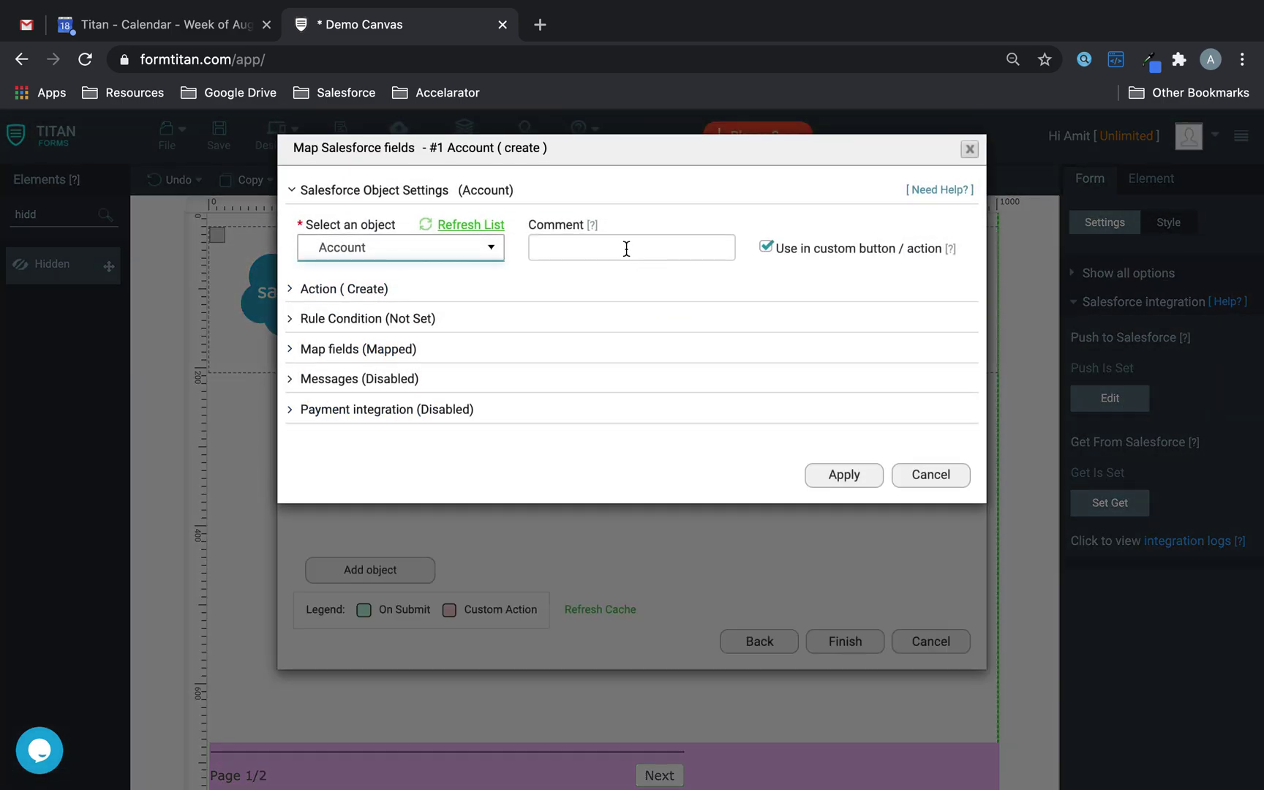
{"action": "left_click", "coordinate": [626, 248]}
{"action": "type", "text": "PG1 Create Accou"}
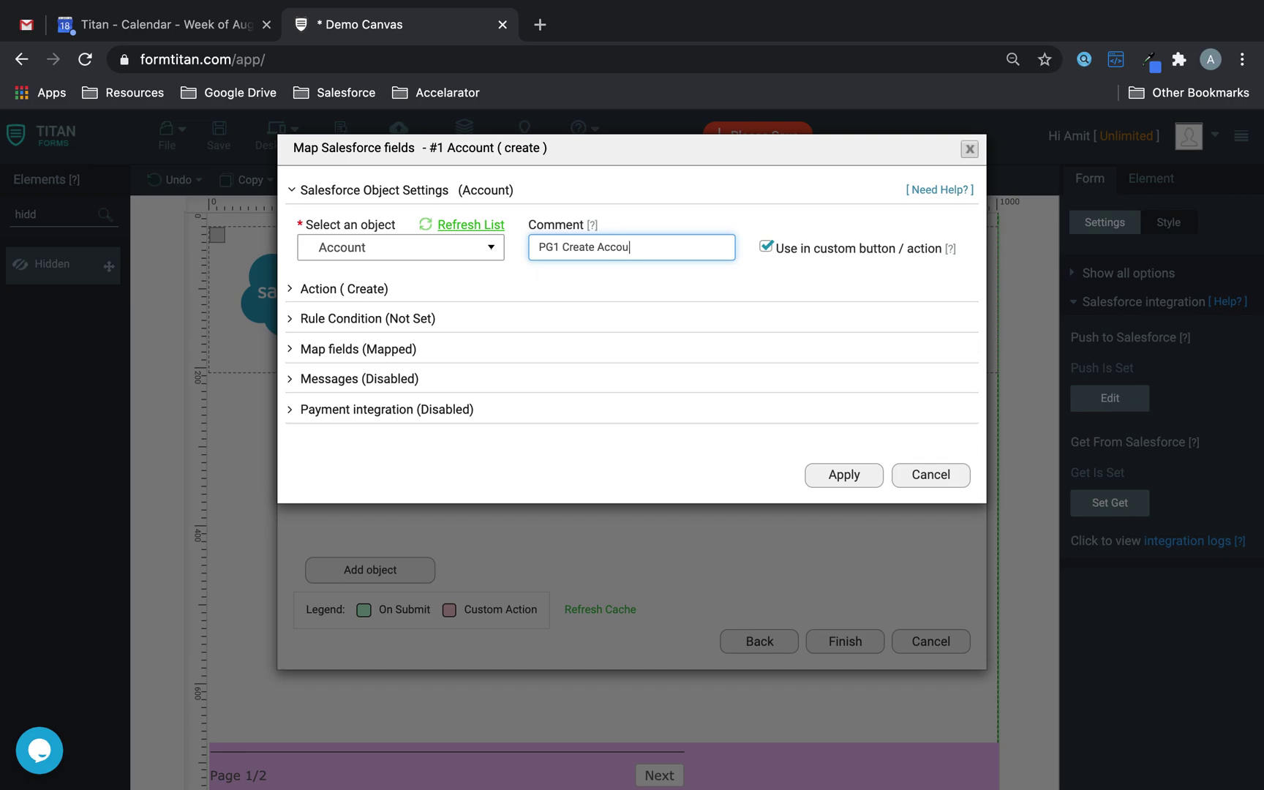
{"action": "type", "text": "nt"}
{"action": "left_click", "coordinate": [813, 474]}
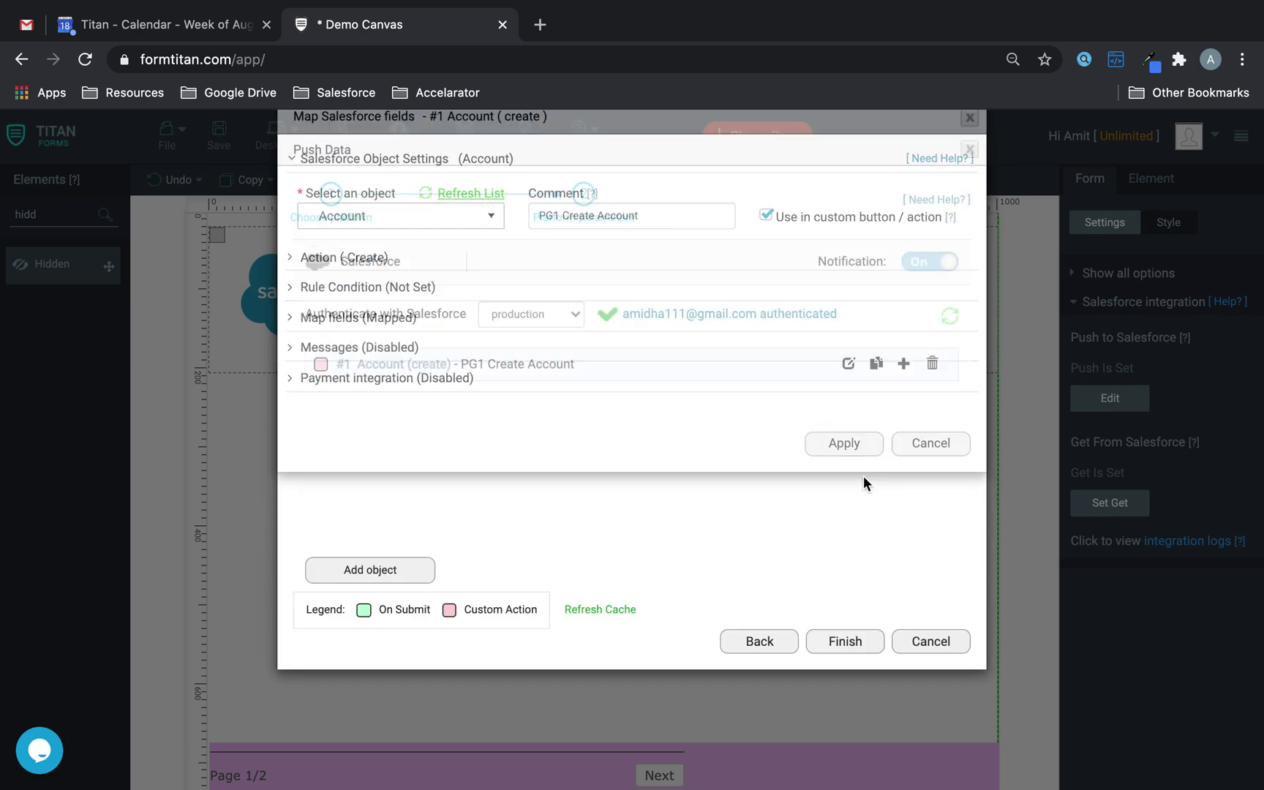
{"action": "left_click", "coordinate": [834, 723]}
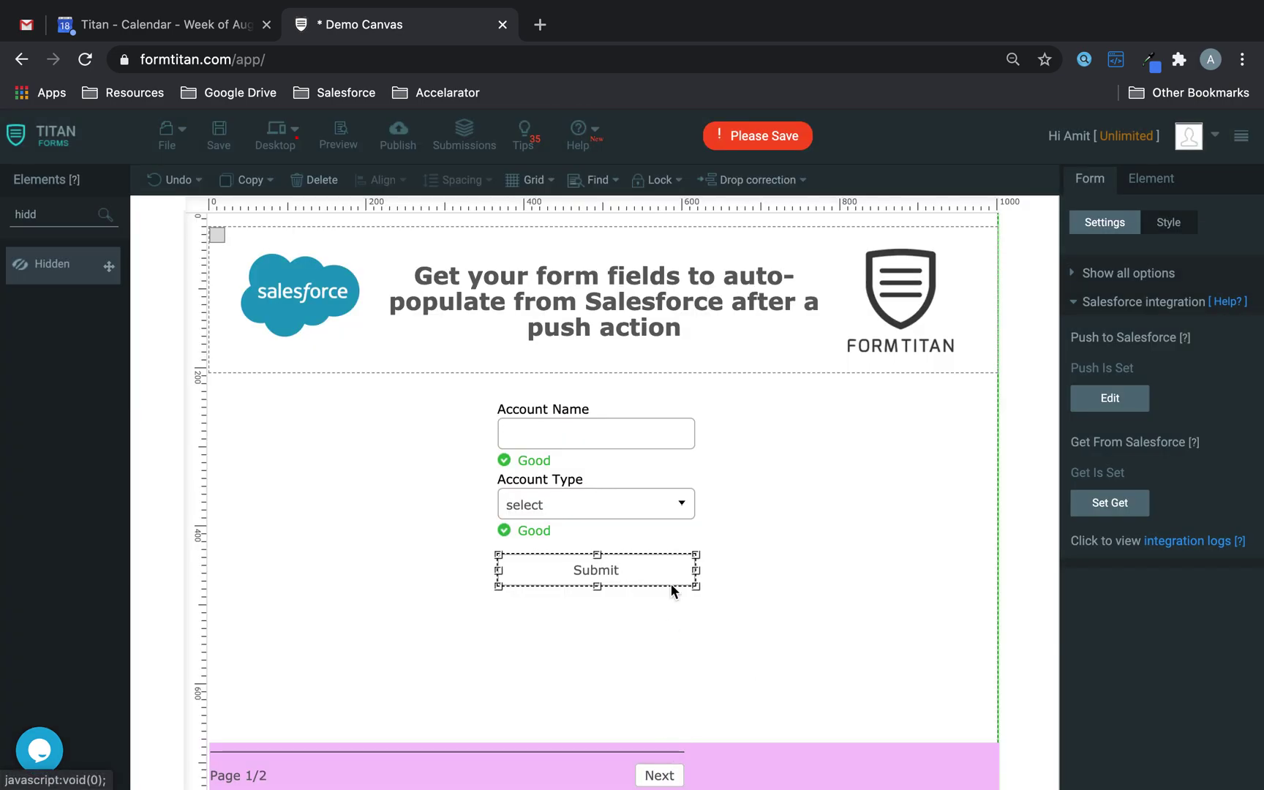
Step: Add 'Account (create) - PG1 Create Account' to Submit, returning the record ID into Account ID
{"action": "left_click", "coordinate": [782, 503]}
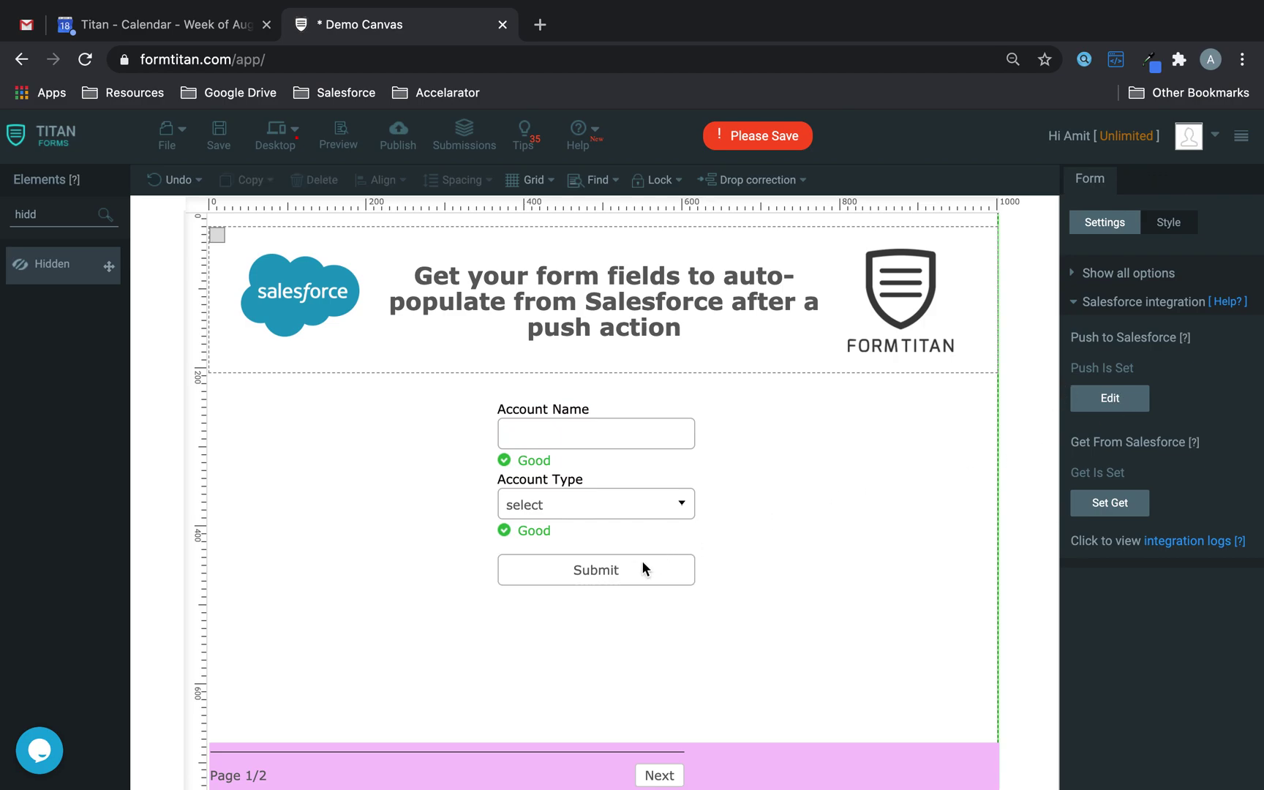
{"action": "left_click", "coordinate": [643, 568]}
{"action": "left_click", "coordinate": [1086, 527]}
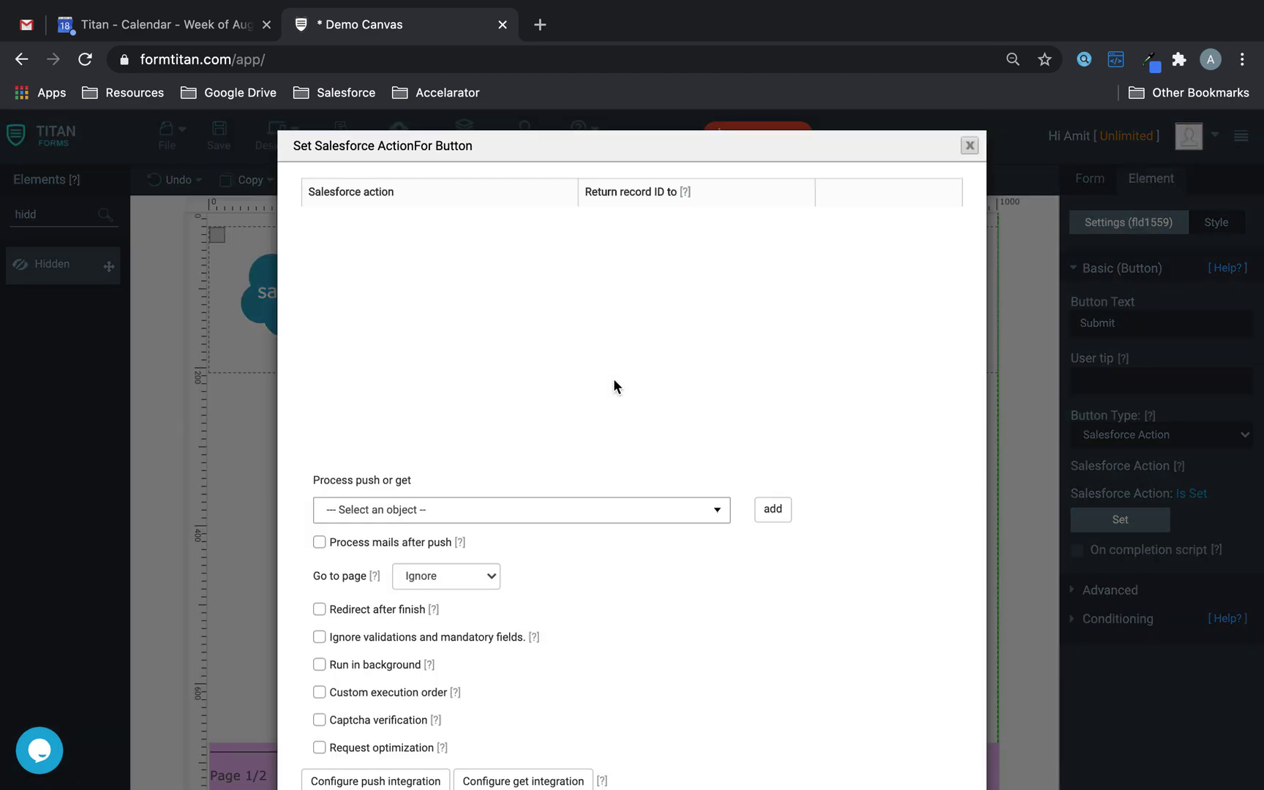
{"action": "left_click", "coordinate": [503, 512]}
{"action": "left_click", "coordinate": [446, 571]}
{"action": "left_click", "coordinate": [772, 515]}
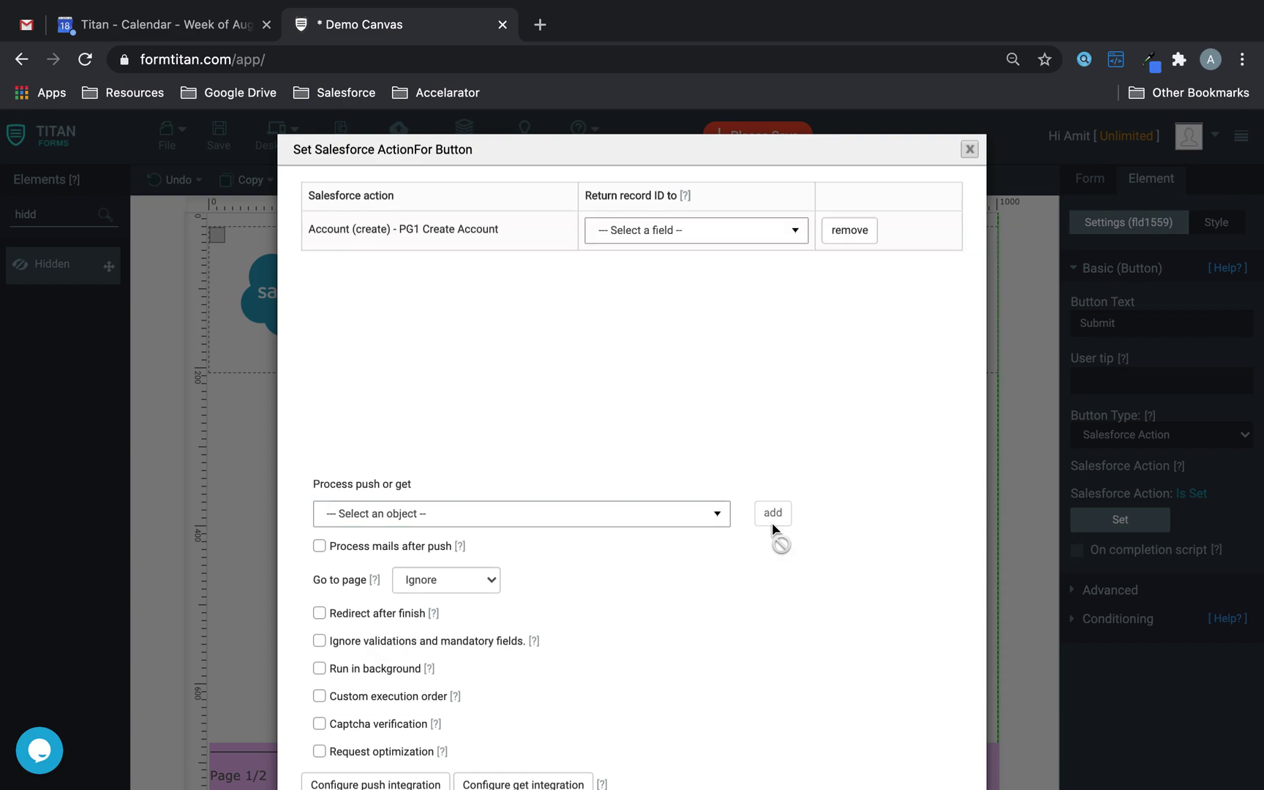
{"action": "left_click", "coordinate": [776, 235]}
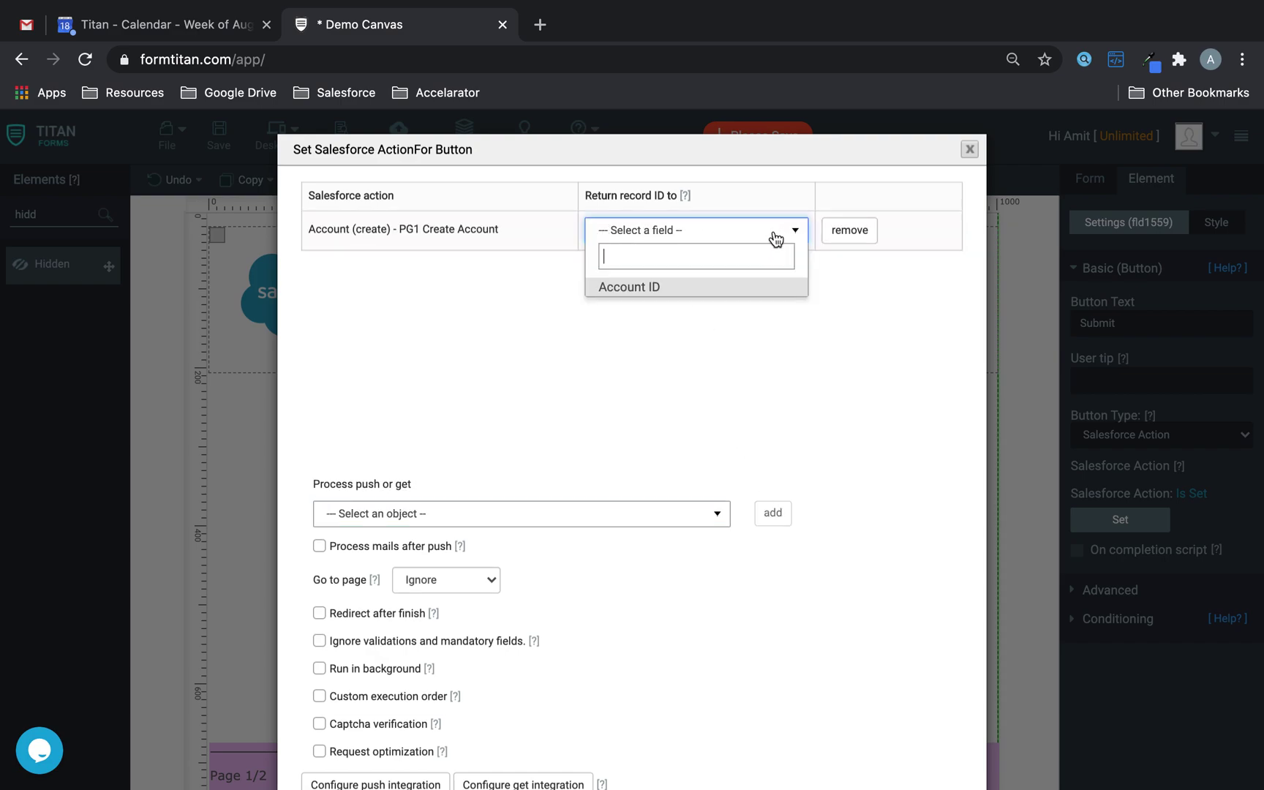
{"action": "left_click", "coordinate": [690, 289]}
{"action": "left_click_drag", "start_coordinate": [321, 228], "coordinate": [540, 240]}
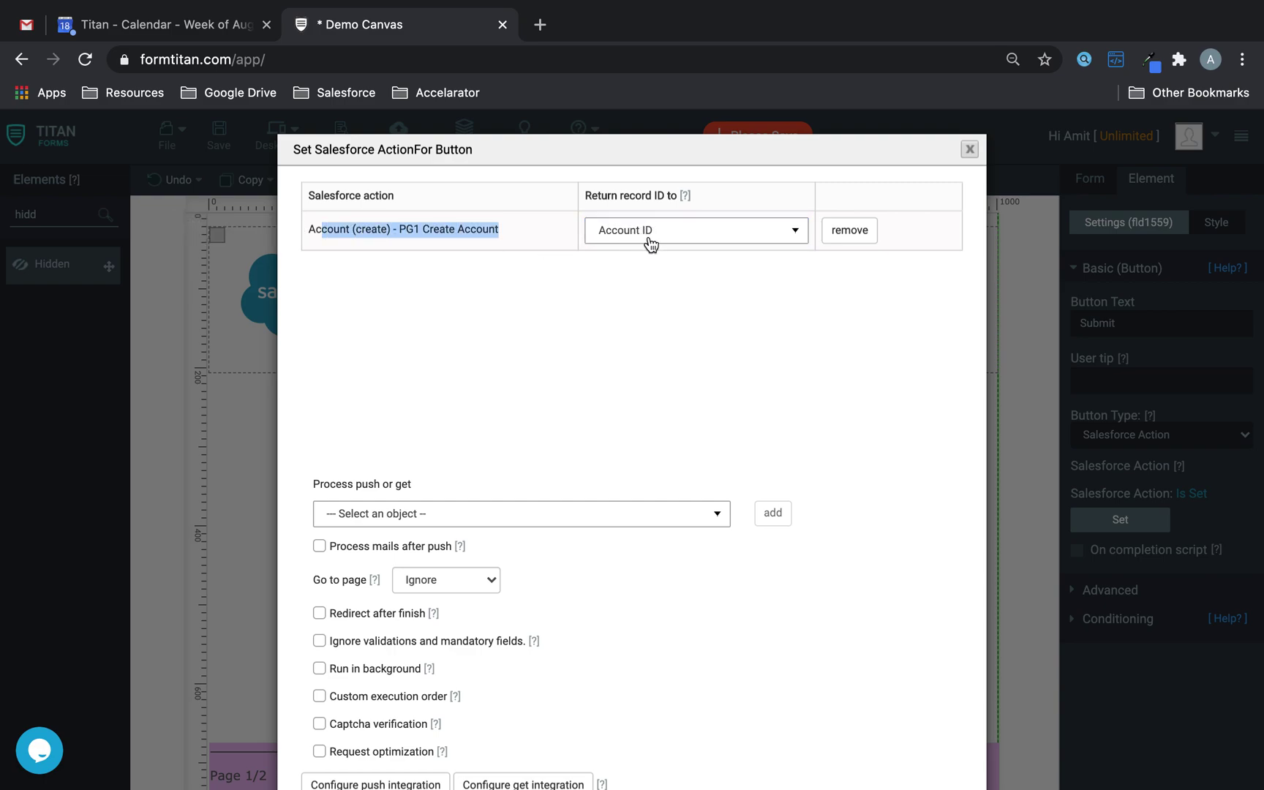
{"action": "scroll", "coordinate": [679, 365], "scroll_direction": "down", "scroll_amount": 2}
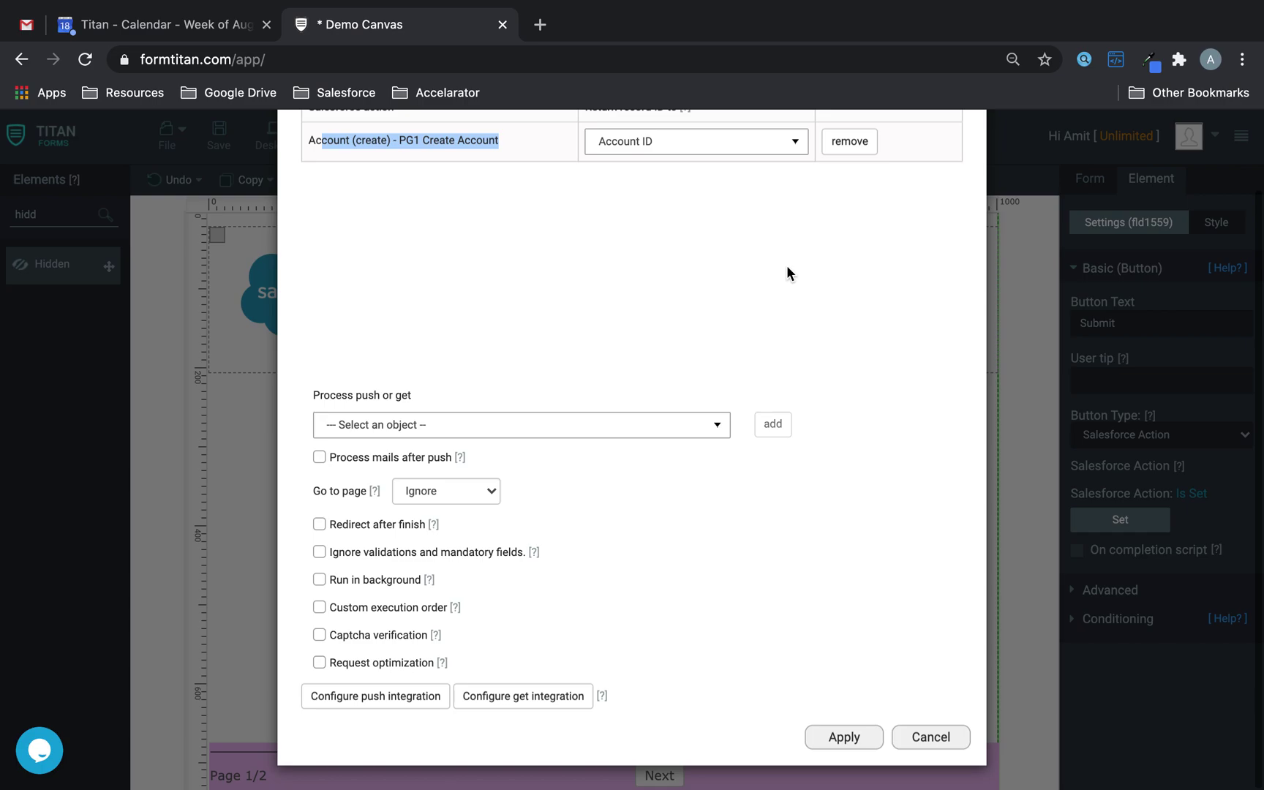
{"action": "left_click", "coordinate": [831, 745]}
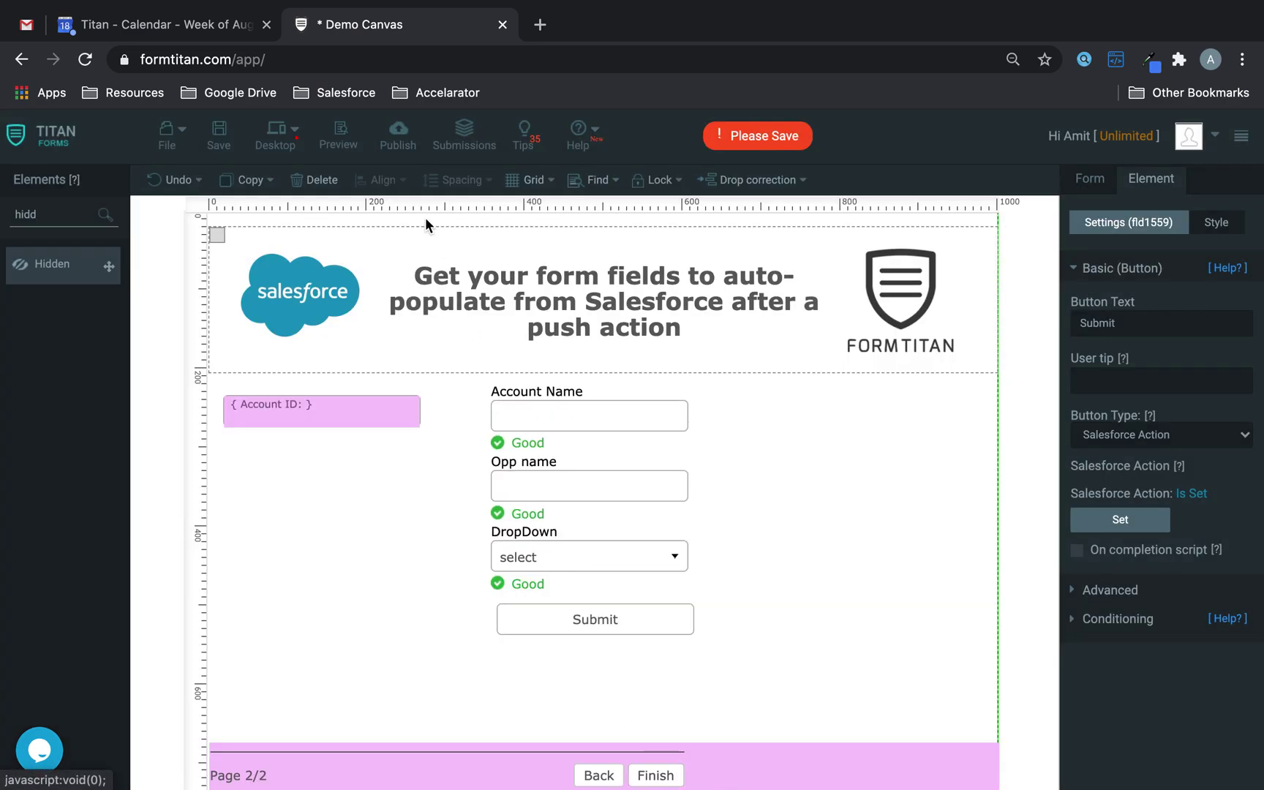
Step: Save the form from page 1, then show page 2's form-wide Salesforce integration settings
{"action": "left_click", "coordinate": [350, 479]}
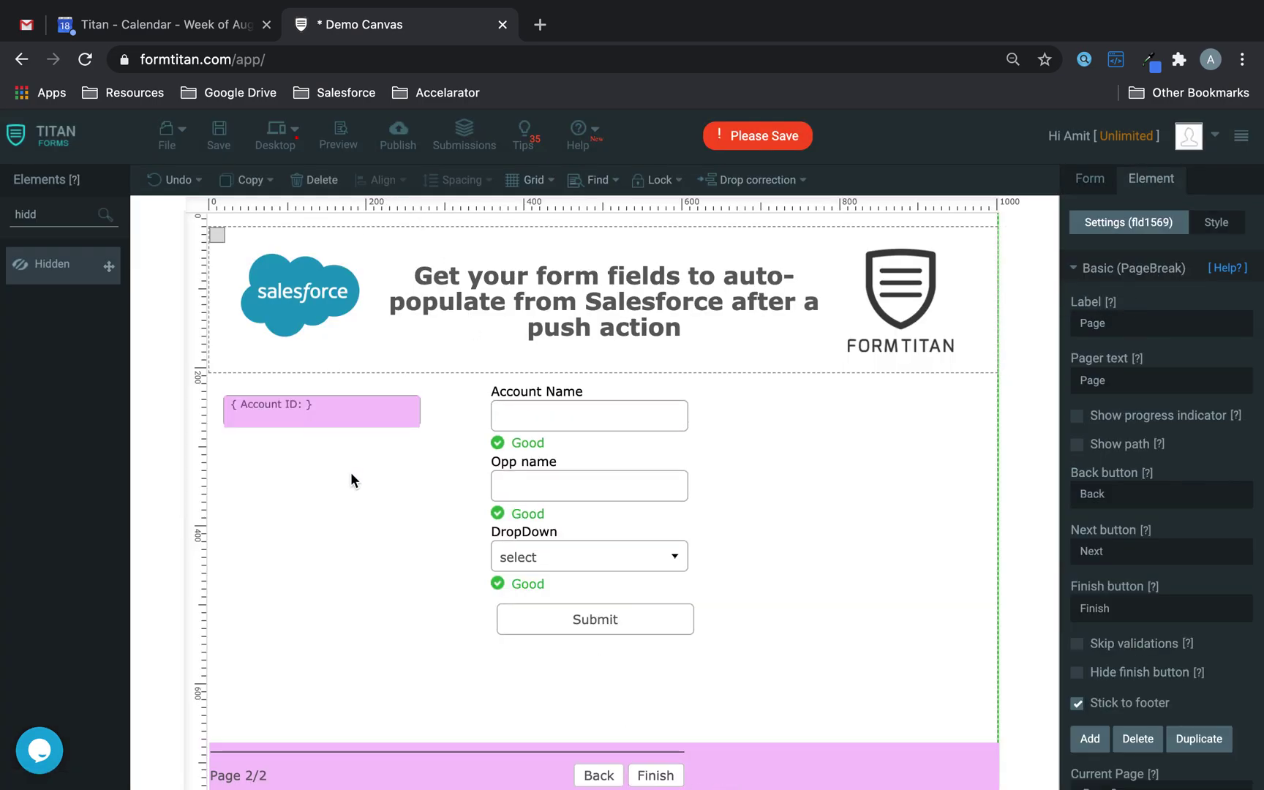
{"action": "left_click", "coordinate": [596, 772]}
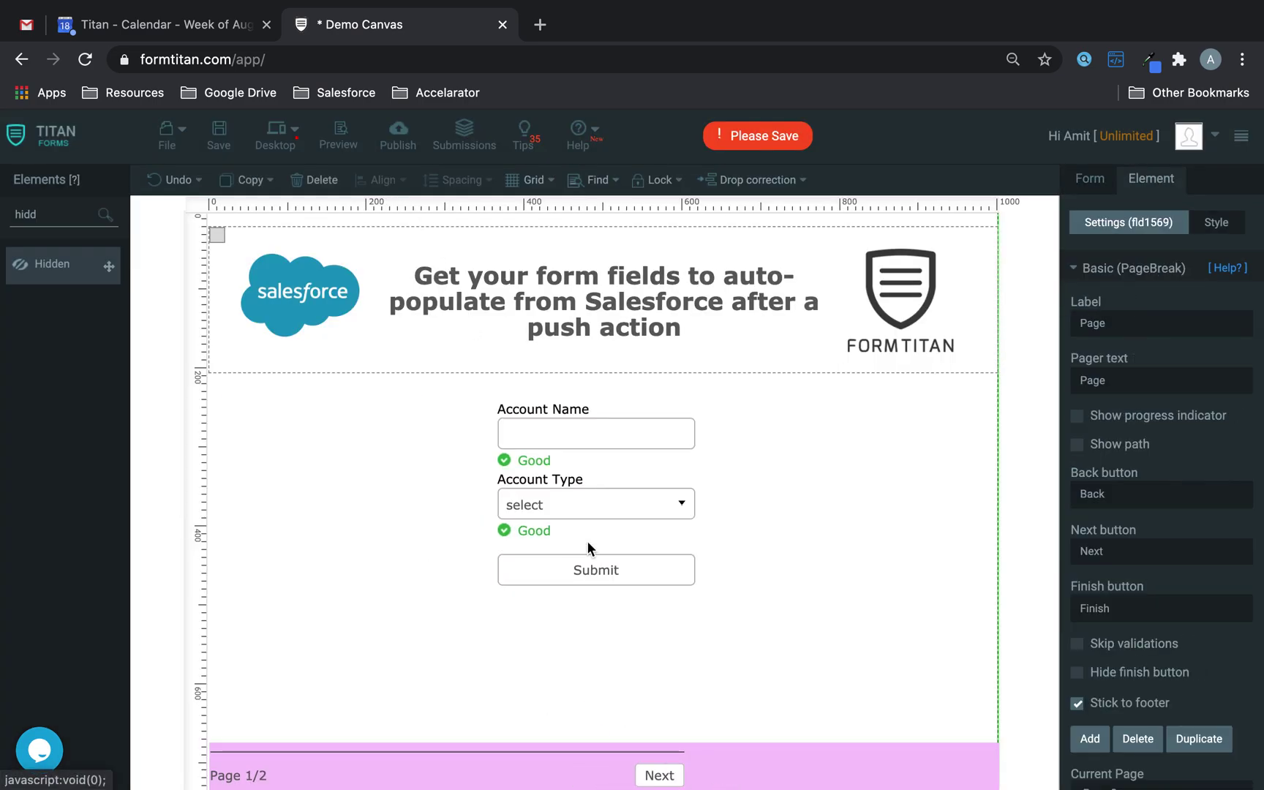
{"action": "left_click", "coordinate": [218, 134]}
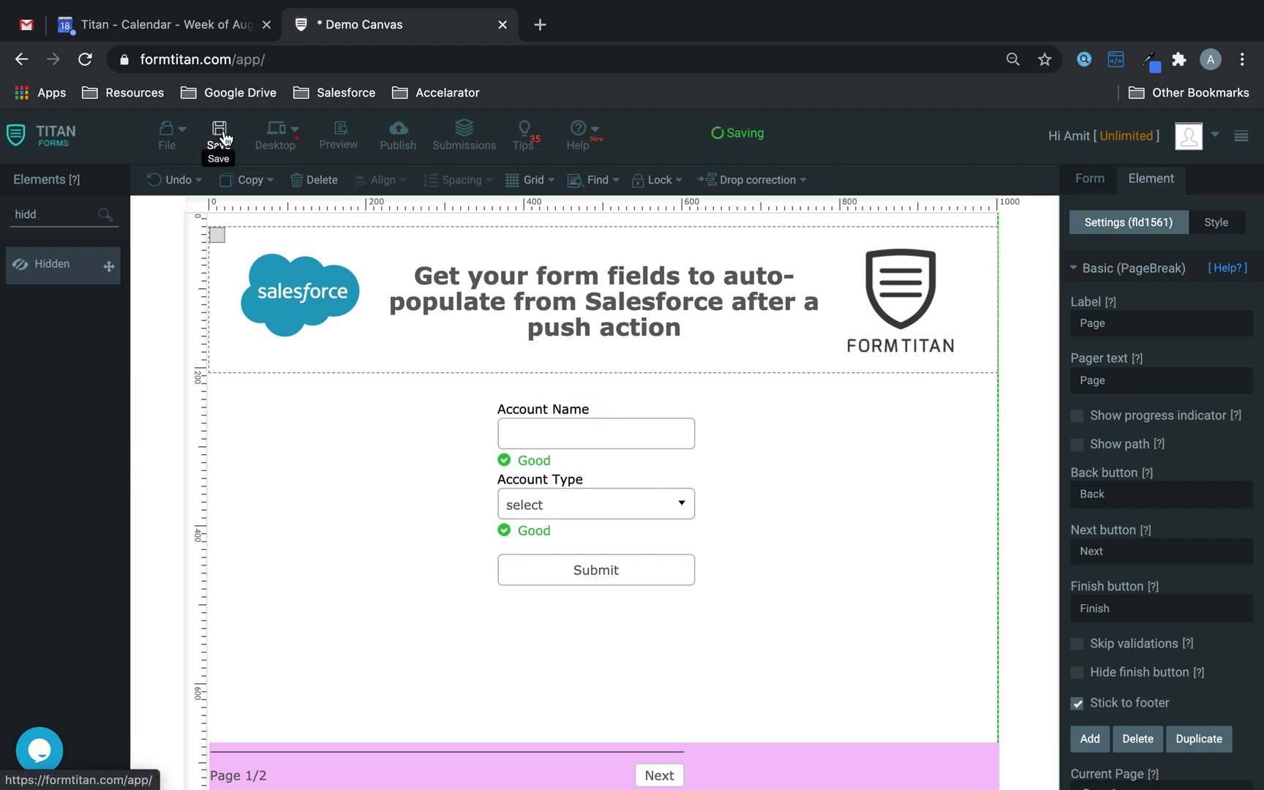
{"action": "left_click", "coordinate": [659, 775]}
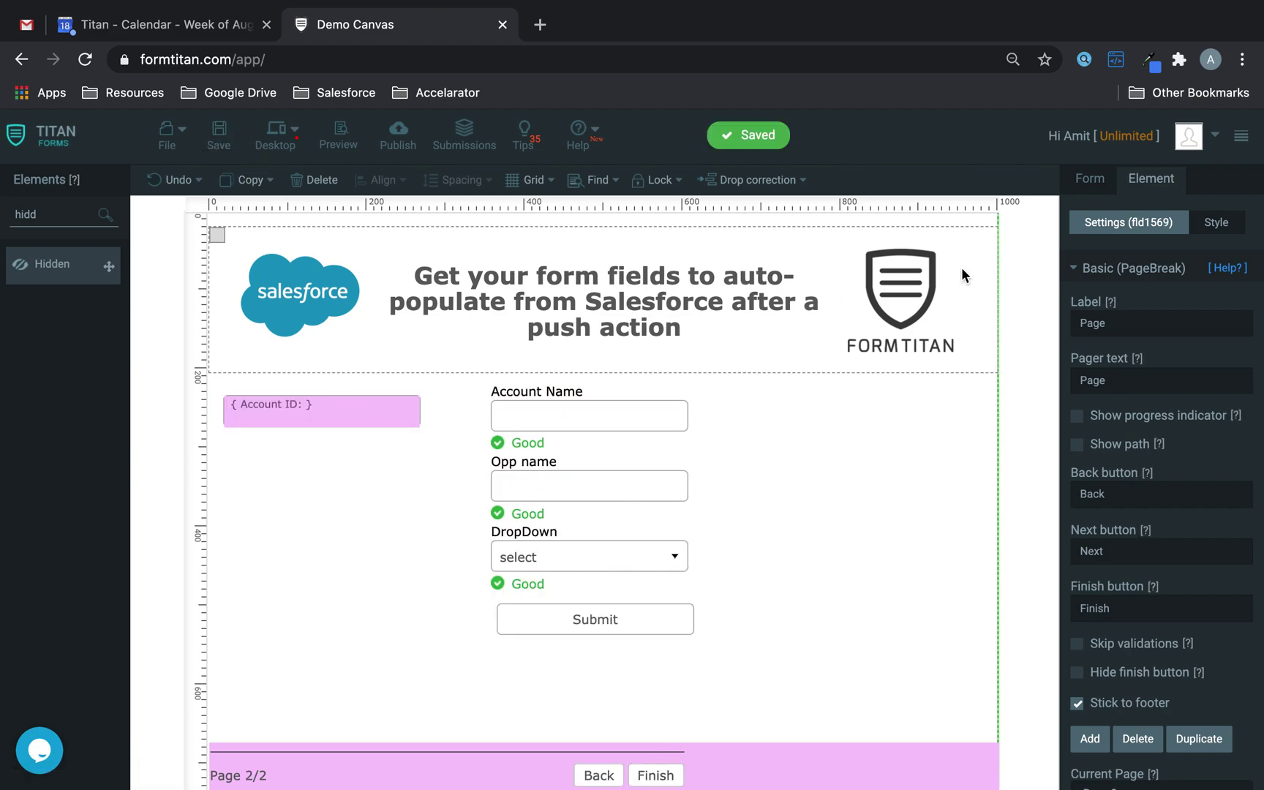
{"action": "left_click", "coordinate": [1092, 191]}
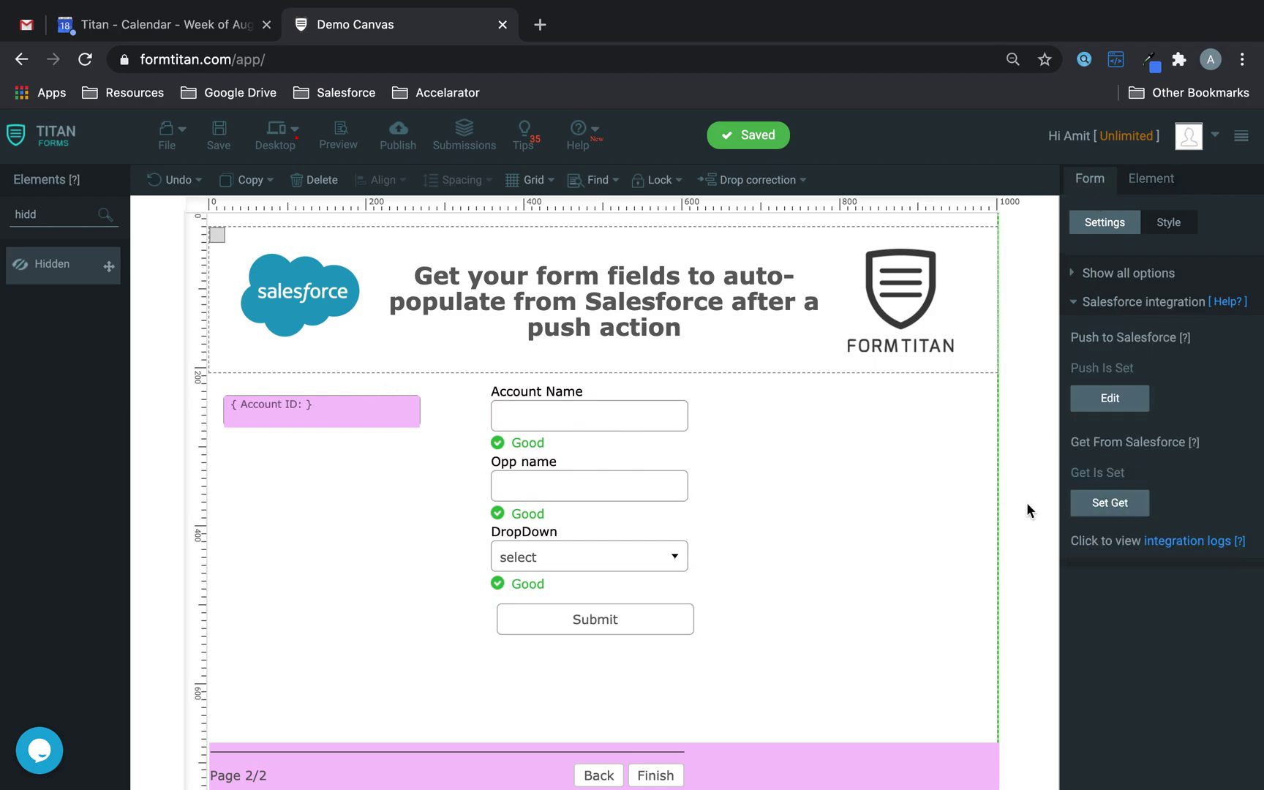
Step: Add an Account get commented 'PG2', triggered by a custom button
{"action": "left_click", "coordinate": [1089, 504]}
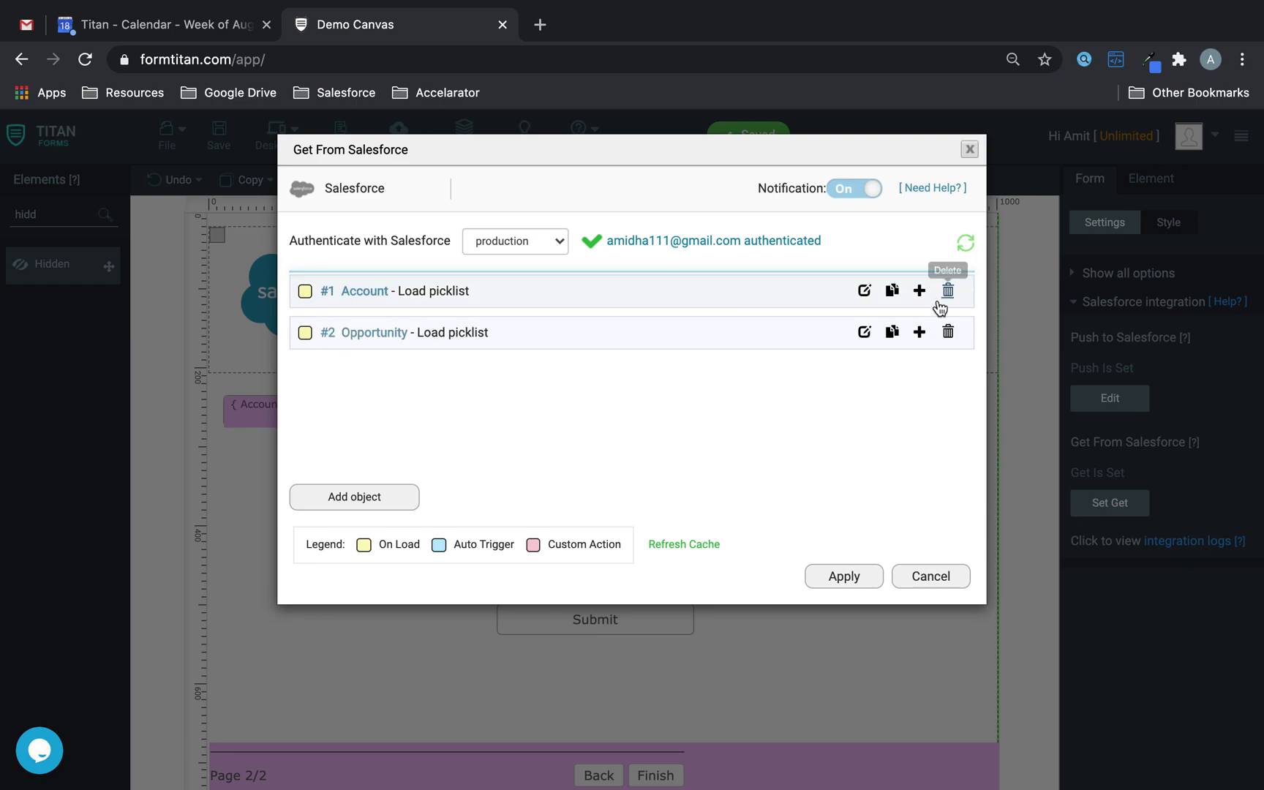
{"action": "left_click", "coordinate": [354, 497]}
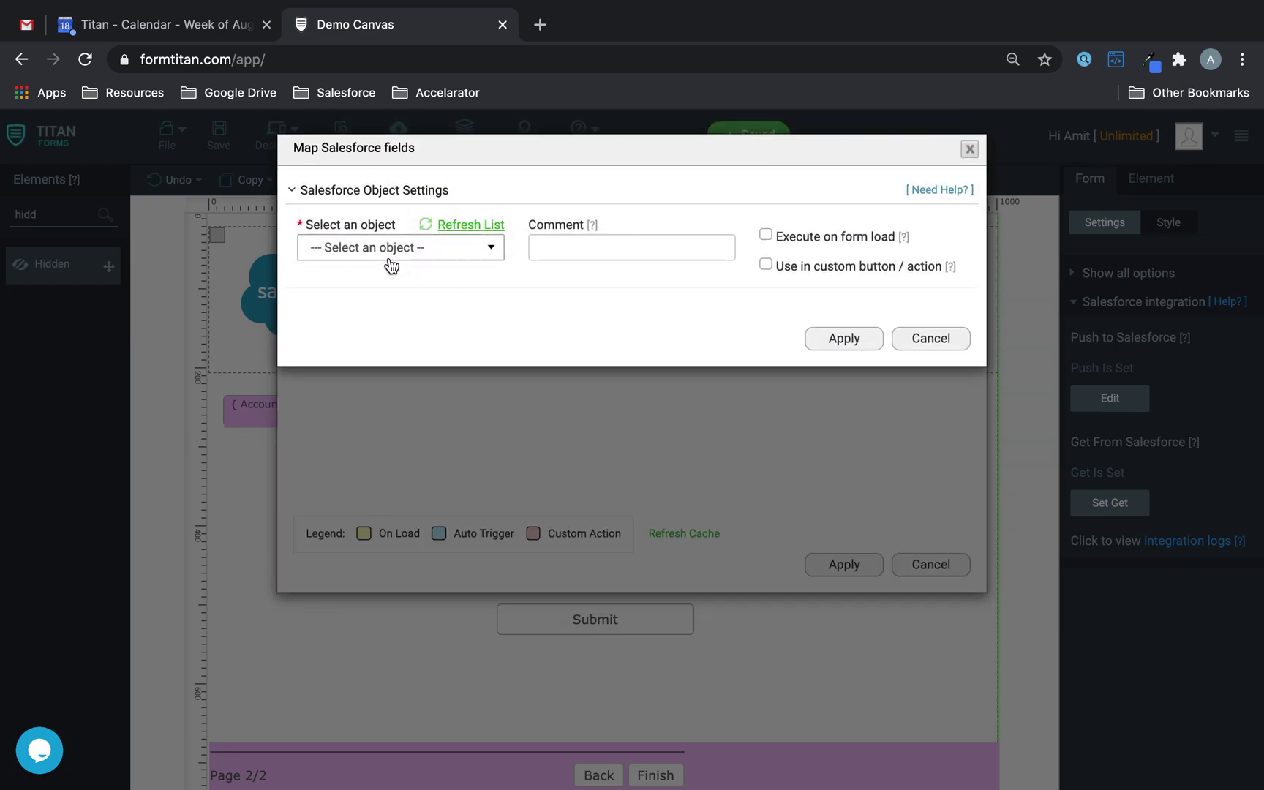
{"action": "left_click", "coordinate": [391, 249]}
{"action": "type", "text": "a"}
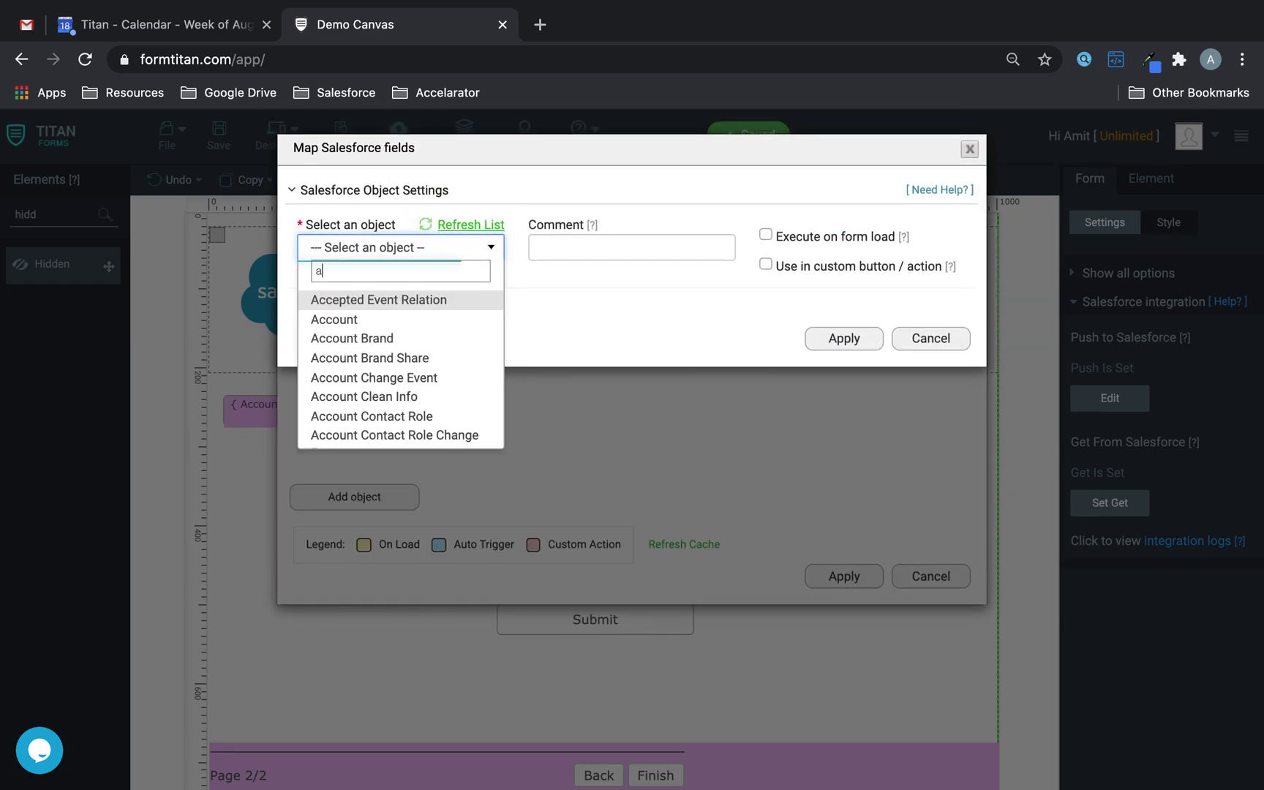
{"action": "left_click", "coordinate": [337, 320]}
{"action": "left_click", "coordinate": [564, 241]}
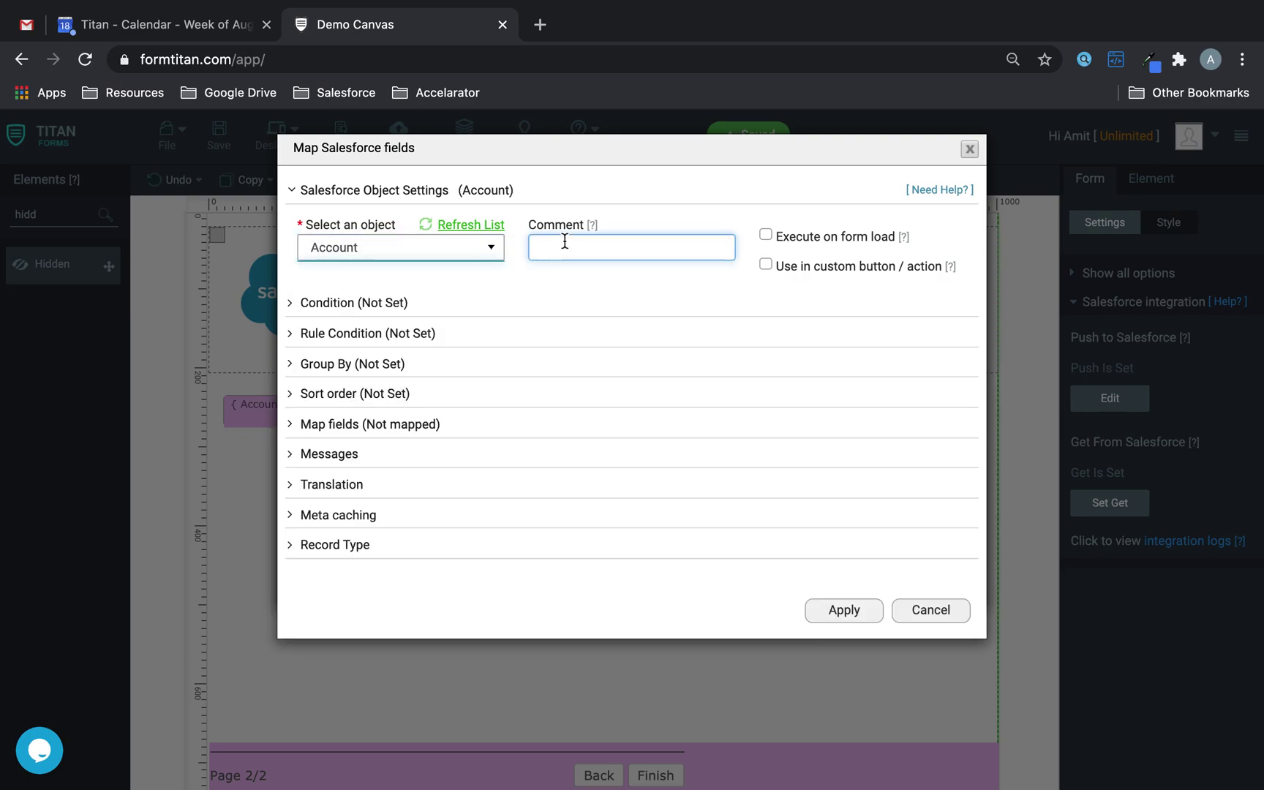
{"action": "type", "text": "PG2 Get"}
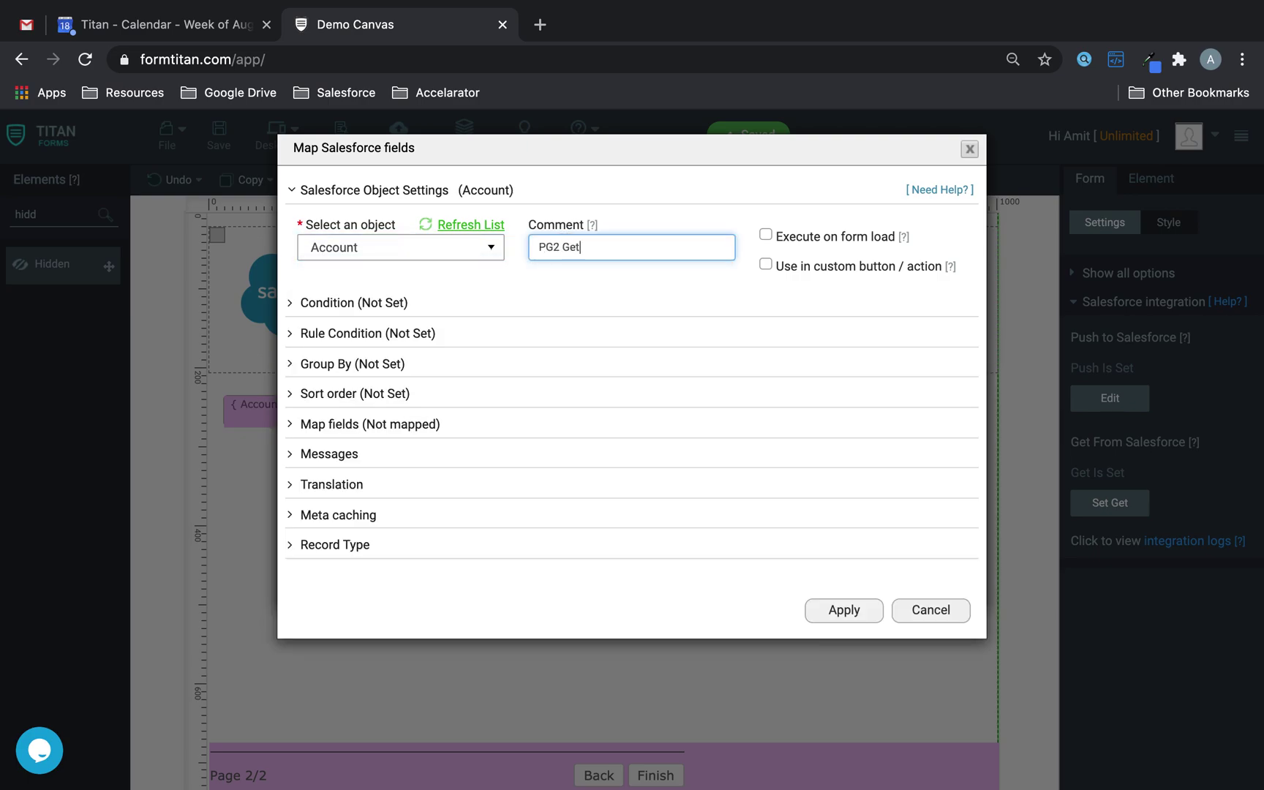
{"action": "left_click", "coordinate": [764, 265]}
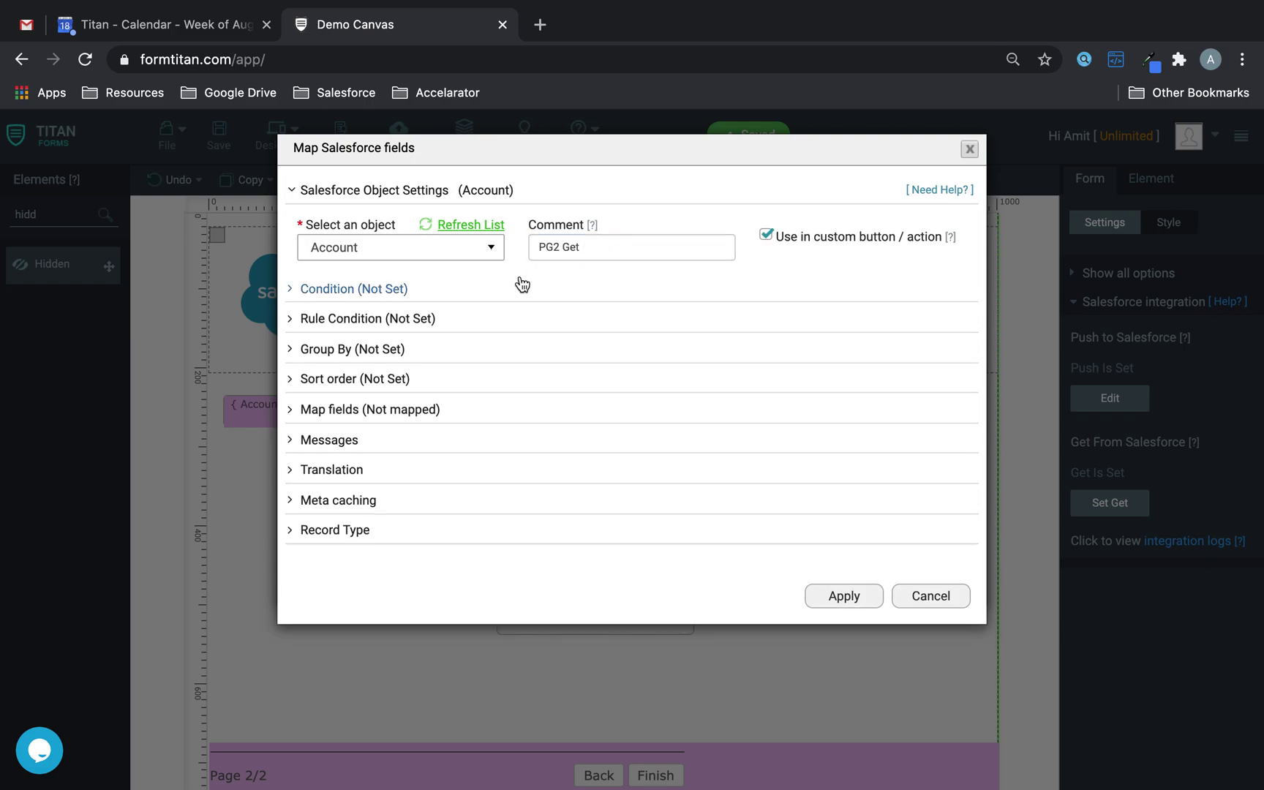
Step: Add a lookup condition: Account ID Equals the form's Account ID field
{"action": "left_click", "coordinate": [345, 291]}
{"action": "left_click", "coordinate": [393, 408]}
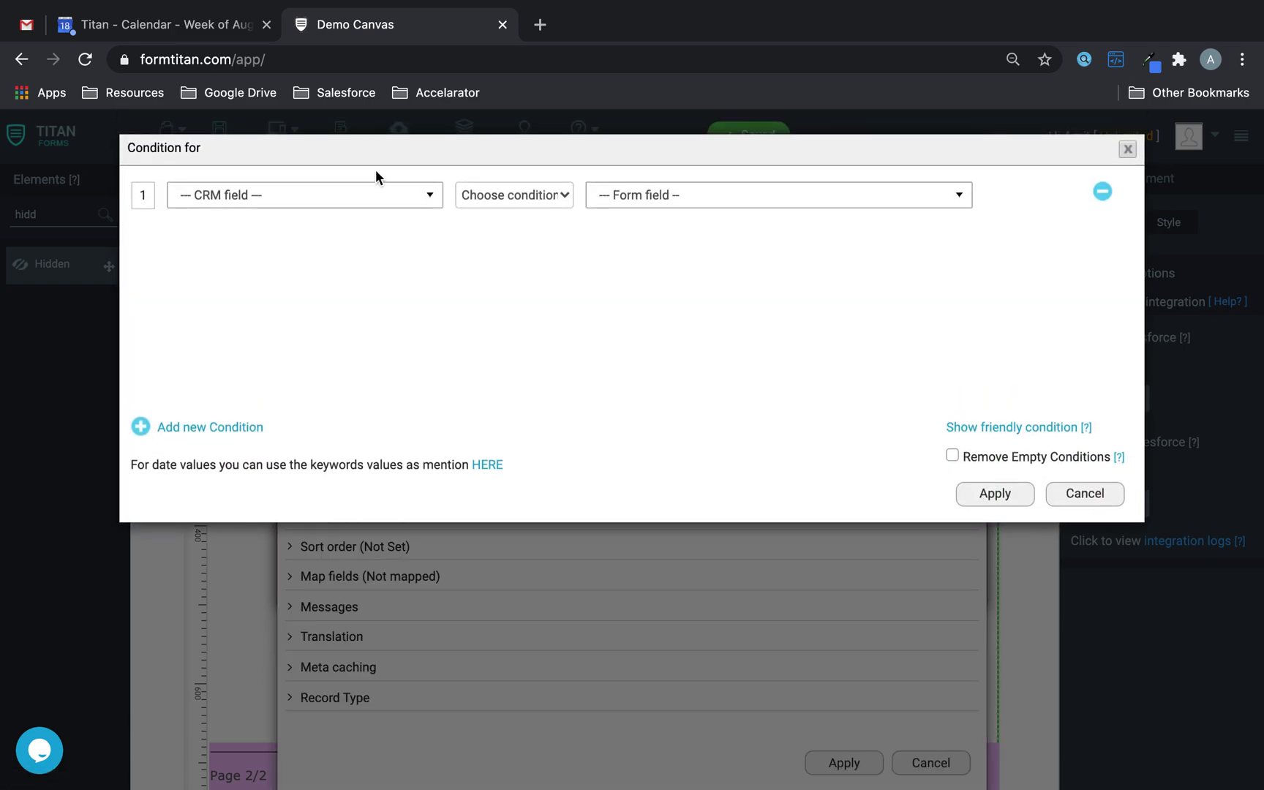
{"action": "left_click", "coordinate": [325, 202]}
{"action": "left_click", "coordinate": [253, 325]}
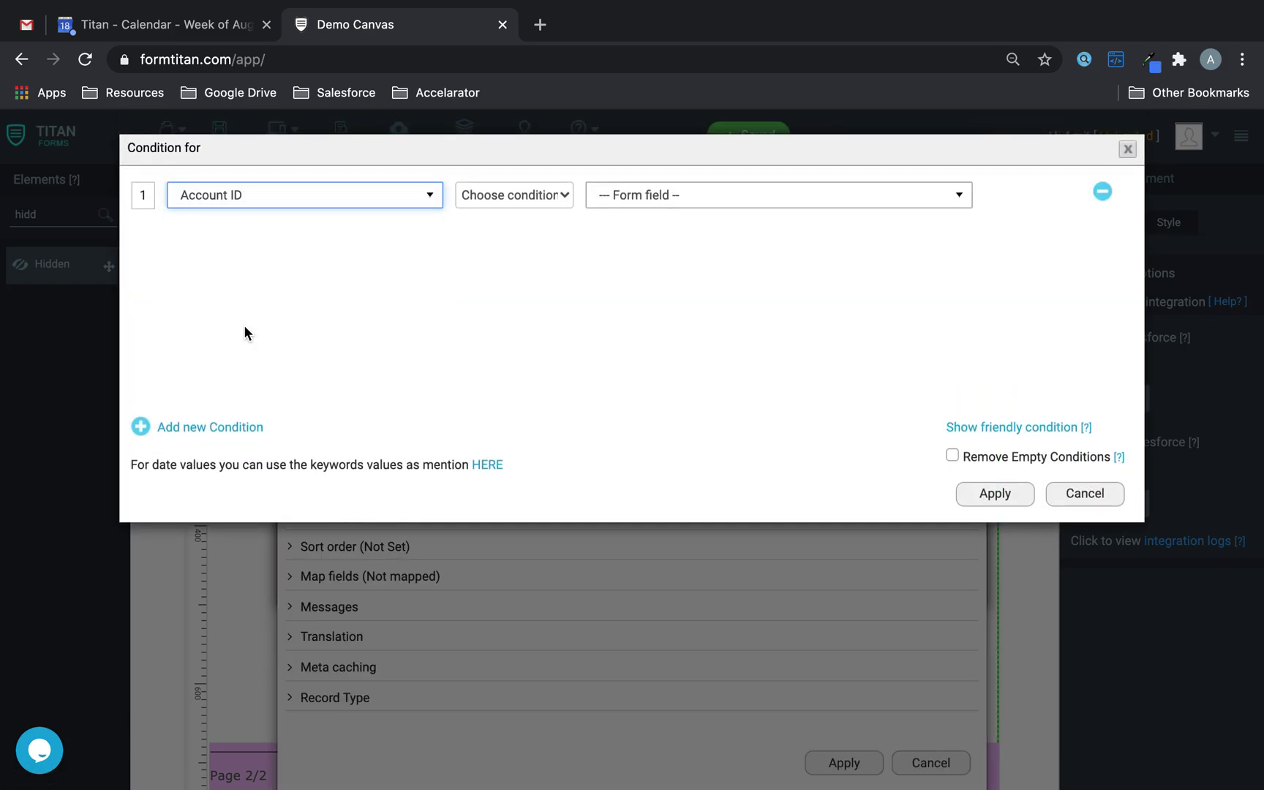
{"action": "left_click", "coordinate": [519, 192]}
{"action": "left_click", "coordinate": [511, 208]}
{"action": "left_click", "coordinate": [623, 196]}
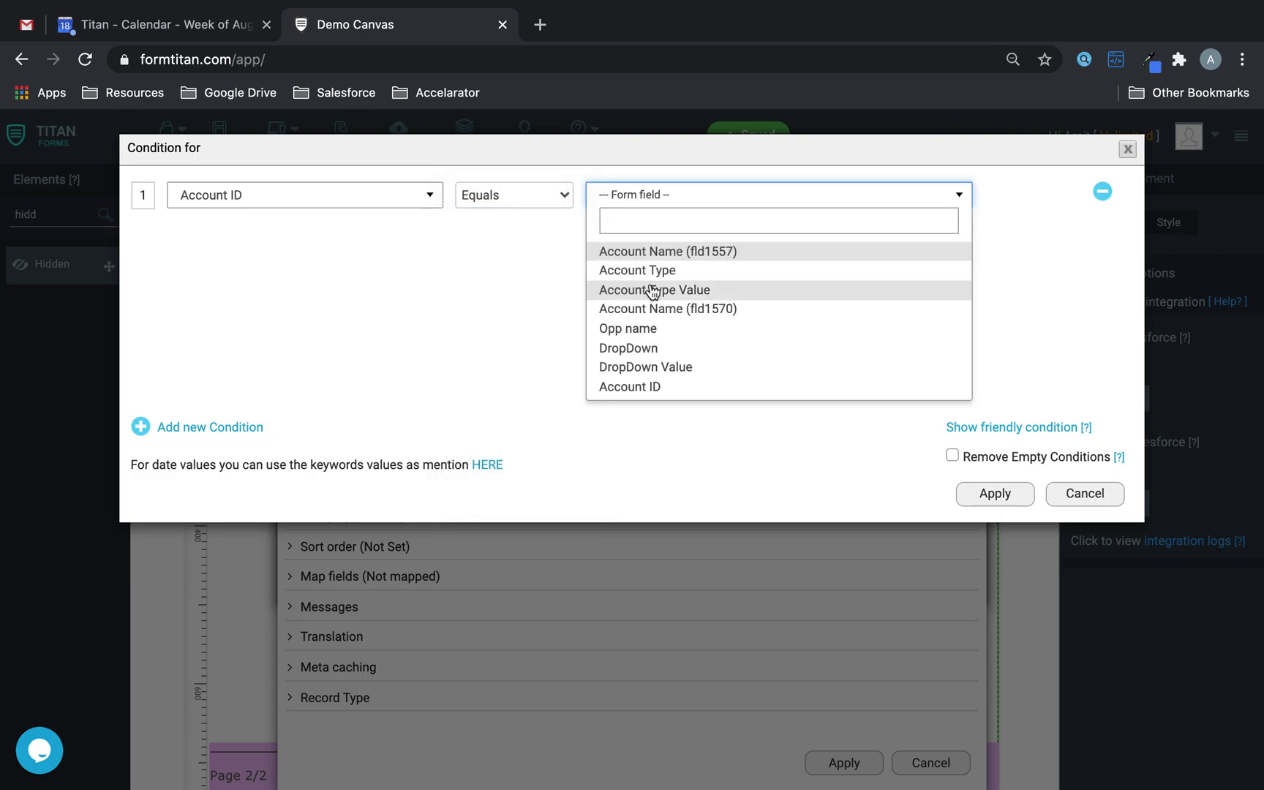
{"action": "left_click", "coordinate": [636, 386]}
{"action": "left_click", "coordinate": [994, 499]}
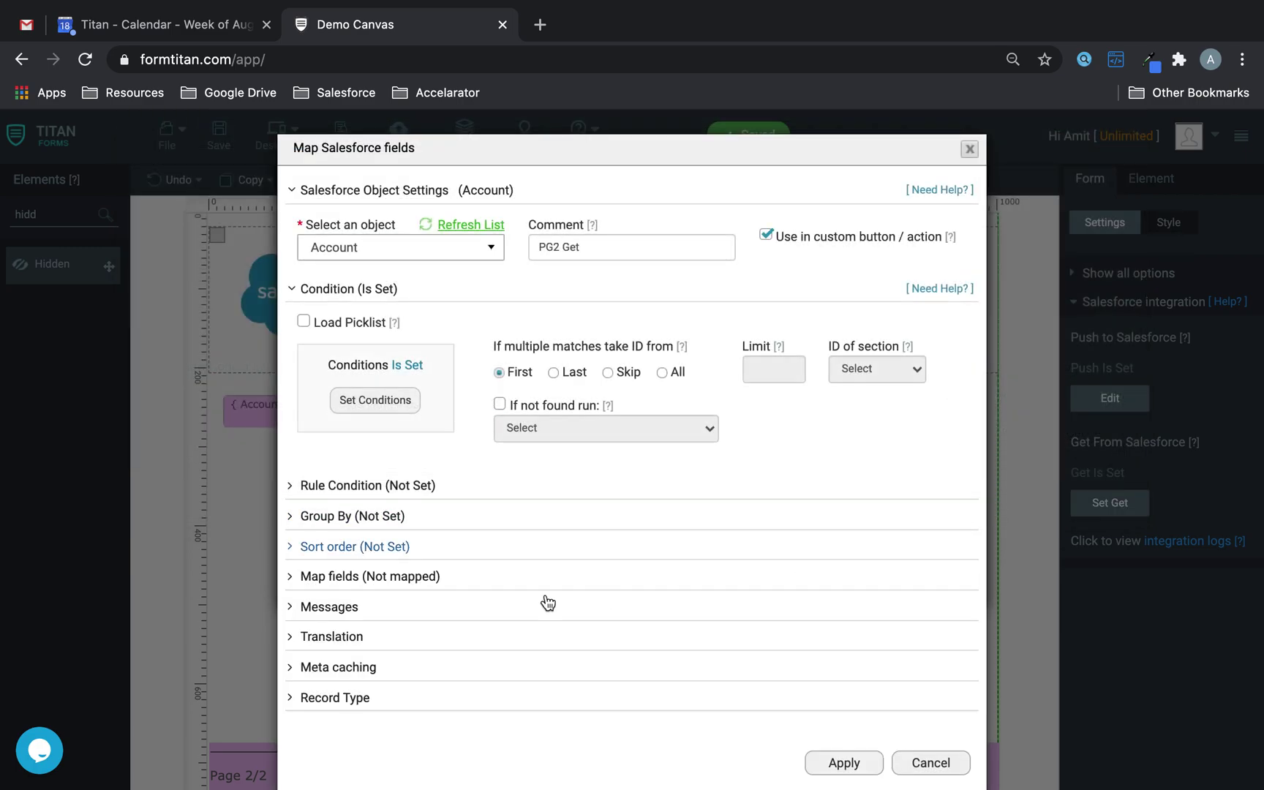
Step: Map the form's Account Name field to Salesforce Account Name, apply, and save the form
{"action": "left_click", "coordinate": [366, 576]}
{"action": "left_click", "coordinate": [366, 737]}
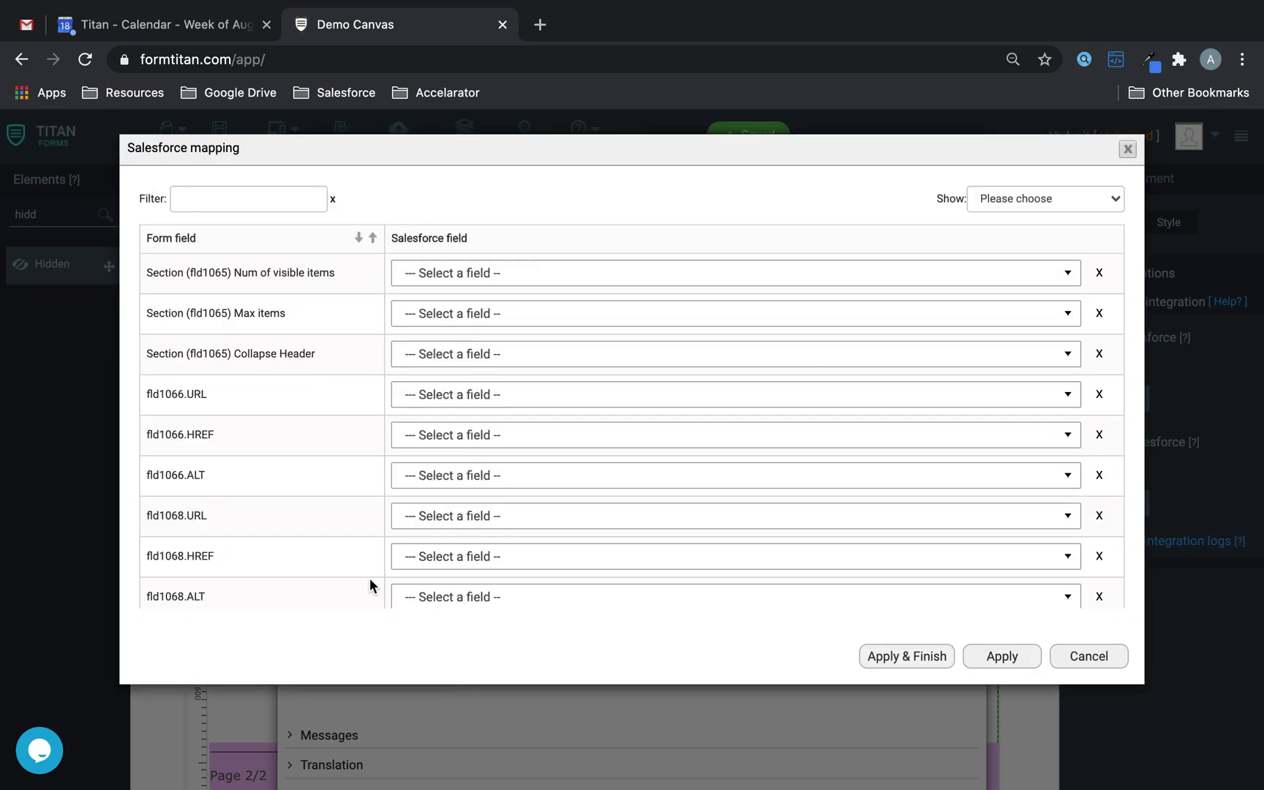
{"action": "left_click", "coordinate": [244, 205]}
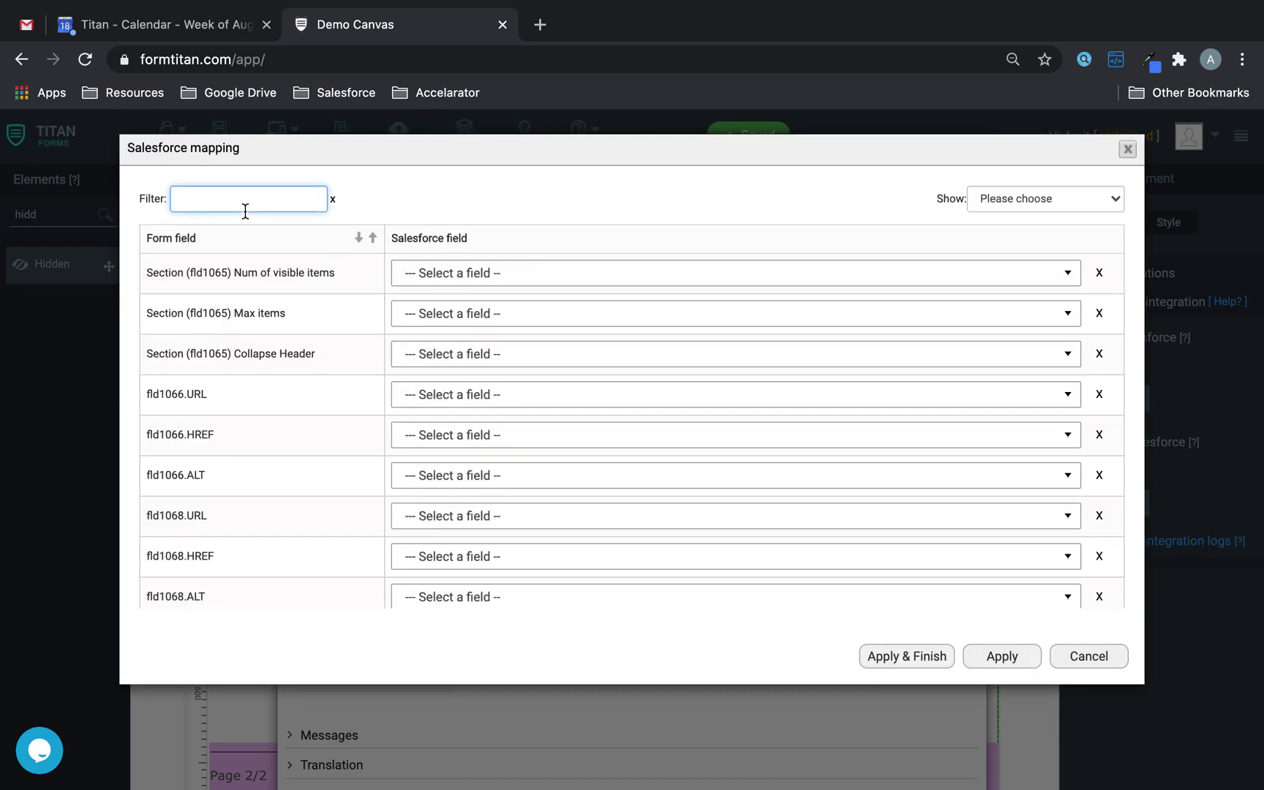
{"action": "type", "text": "acc"}
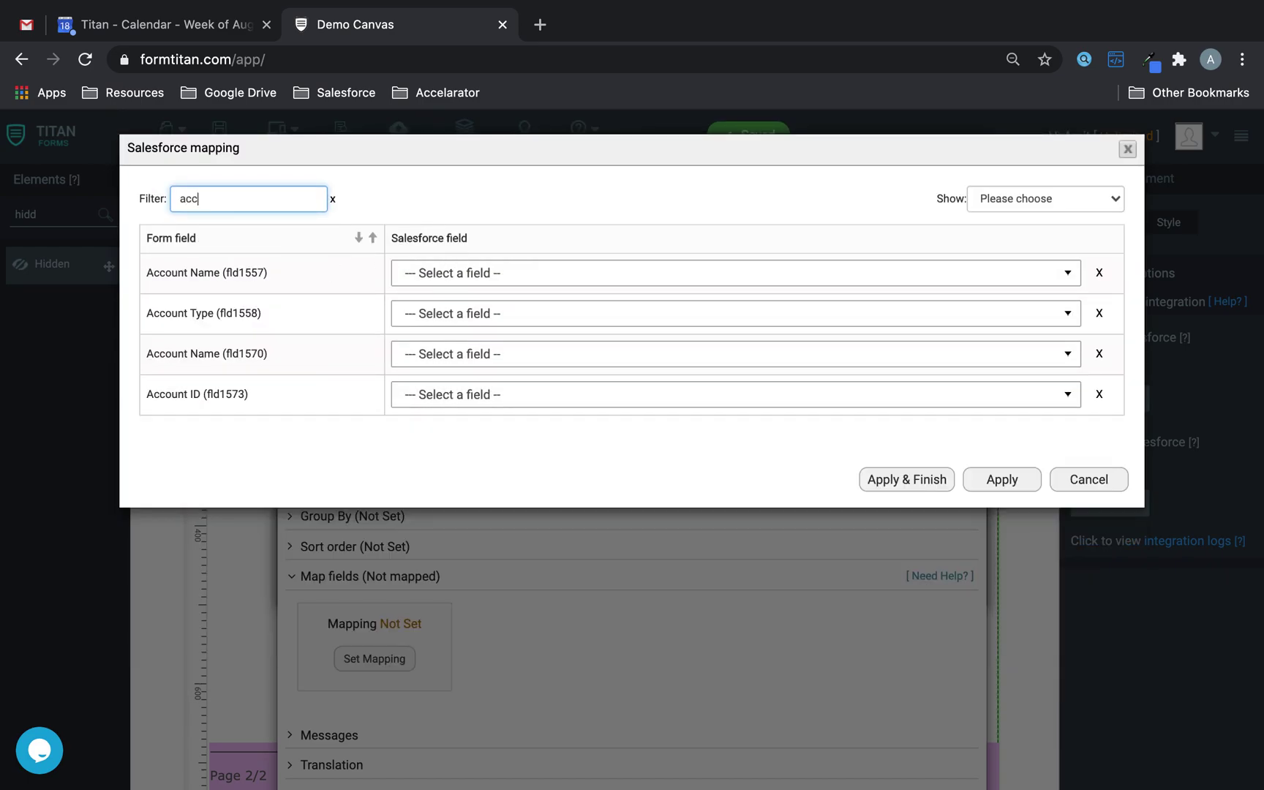
{"action": "left_click", "coordinate": [477, 356]}
{"action": "type", "text": "a"}
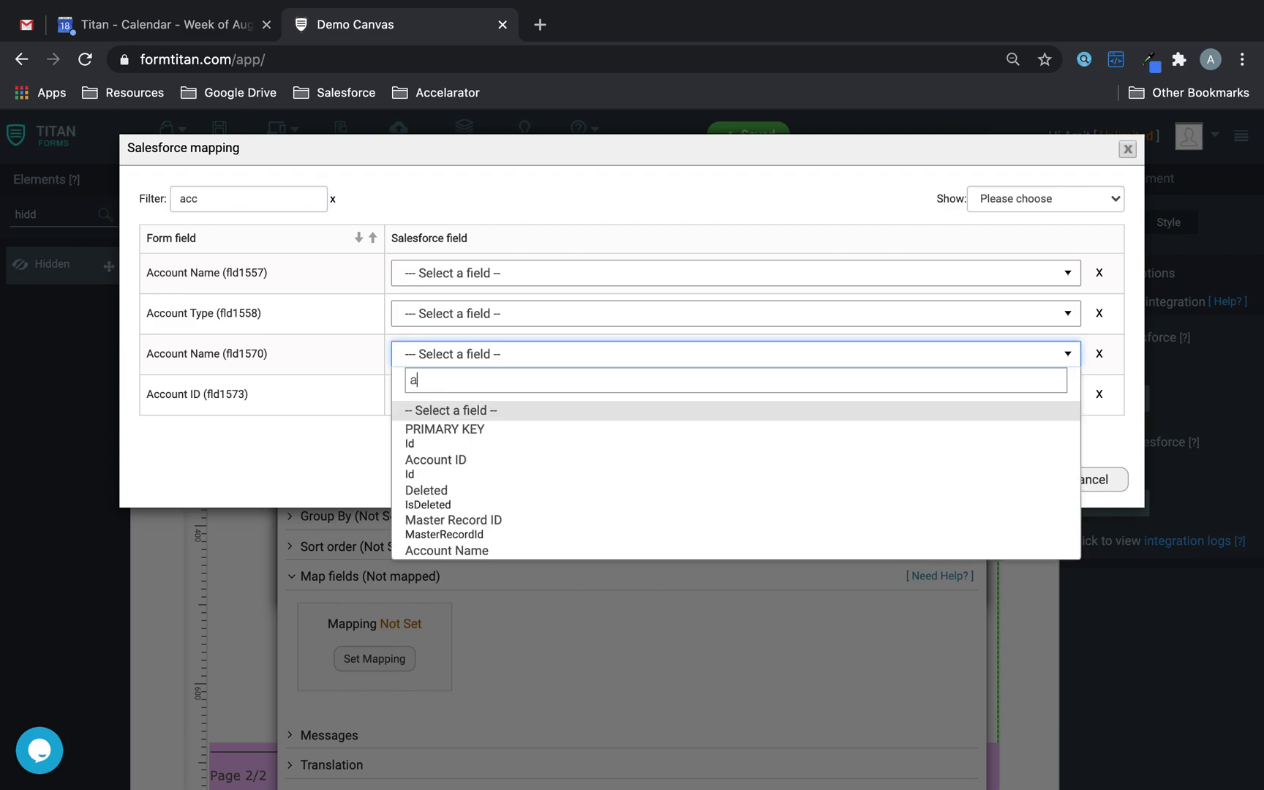
{"action": "type", "text": "cc"}
{"action": "left_click", "coordinate": [471, 477]}
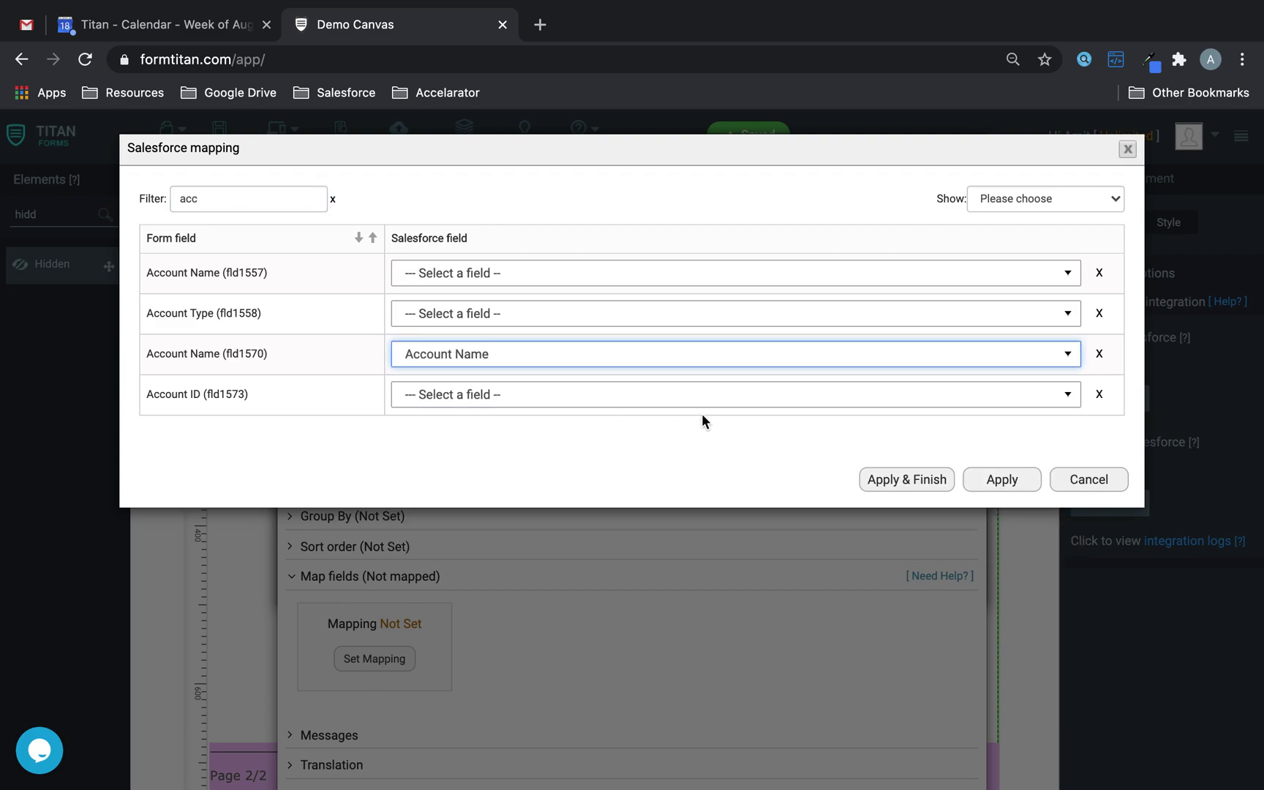
{"action": "left_click", "coordinate": [929, 481]}
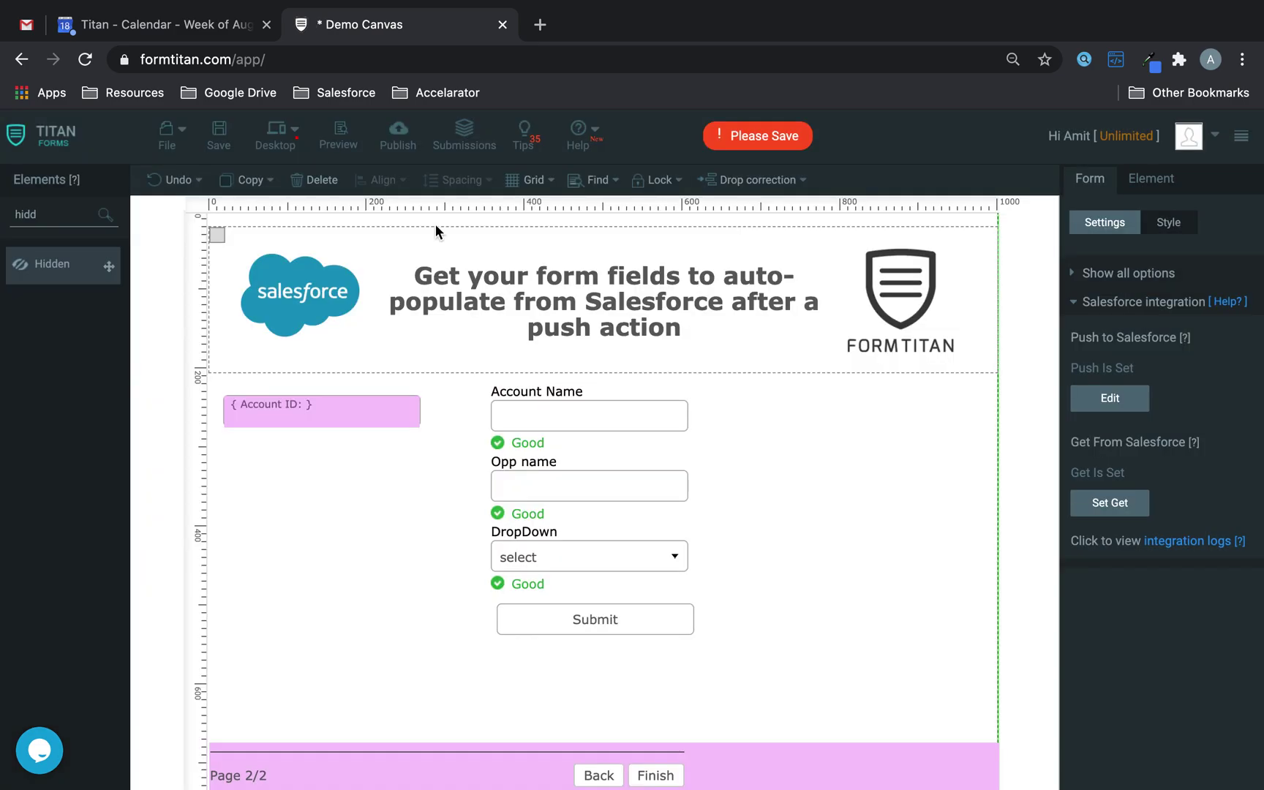
{"action": "left_click", "coordinate": [217, 132]}
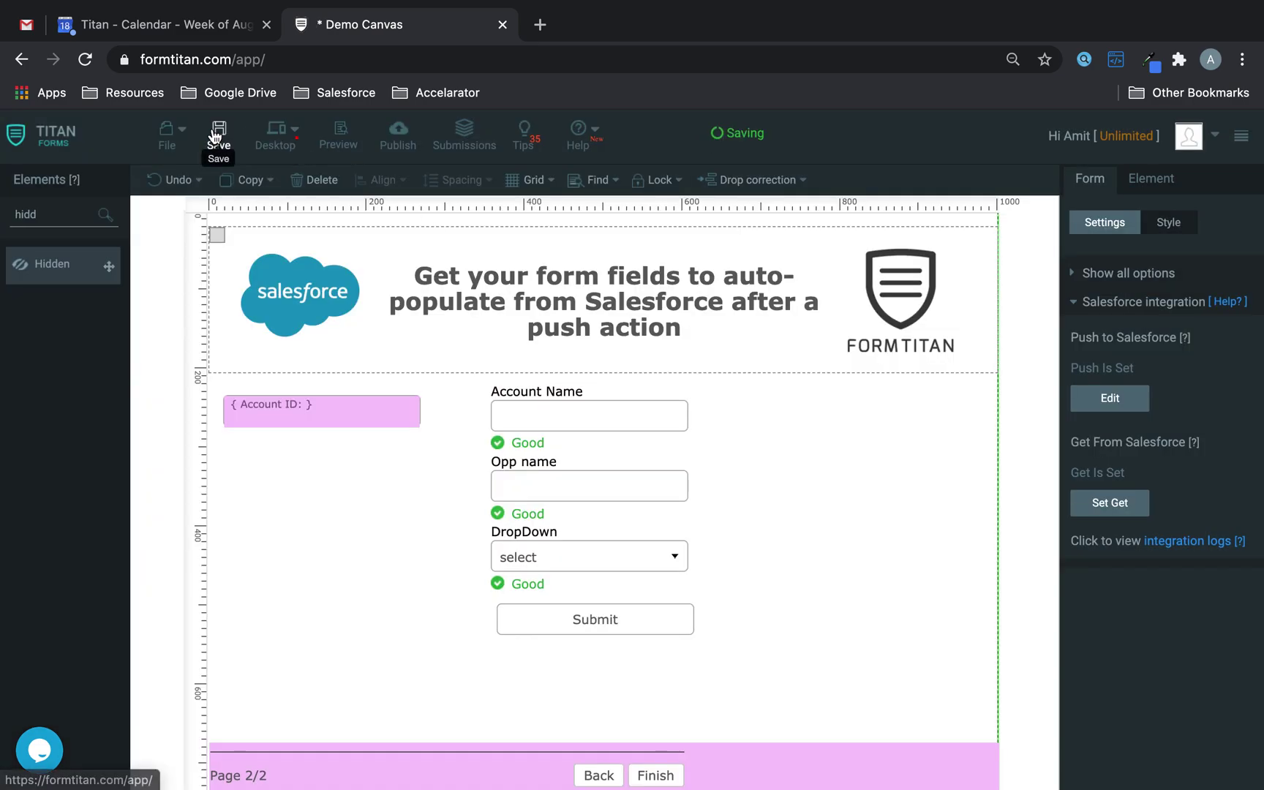
Step: Preview the form and submit test account 'Autopopulate Titan' with type Prospect
{"action": "left_click", "coordinate": [340, 137]}
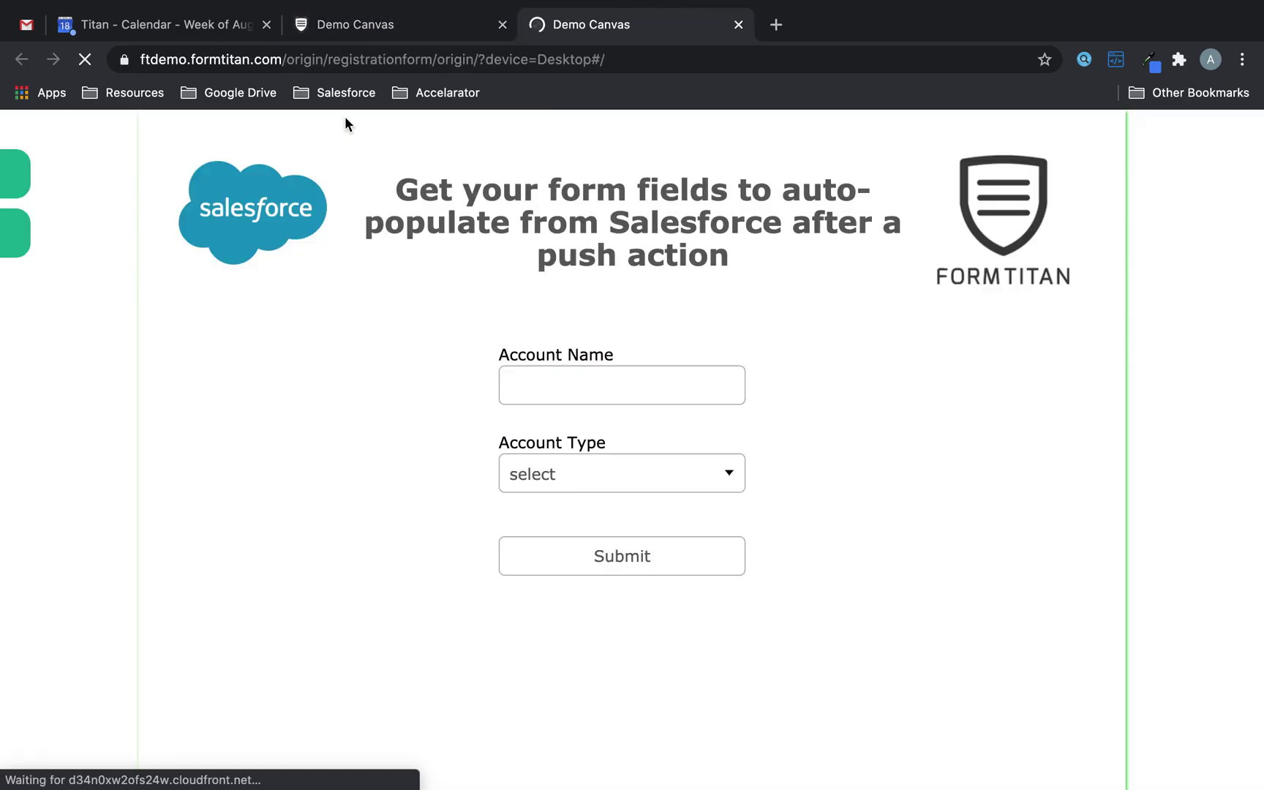
{"action": "left_click", "coordinate": [636, 384]}
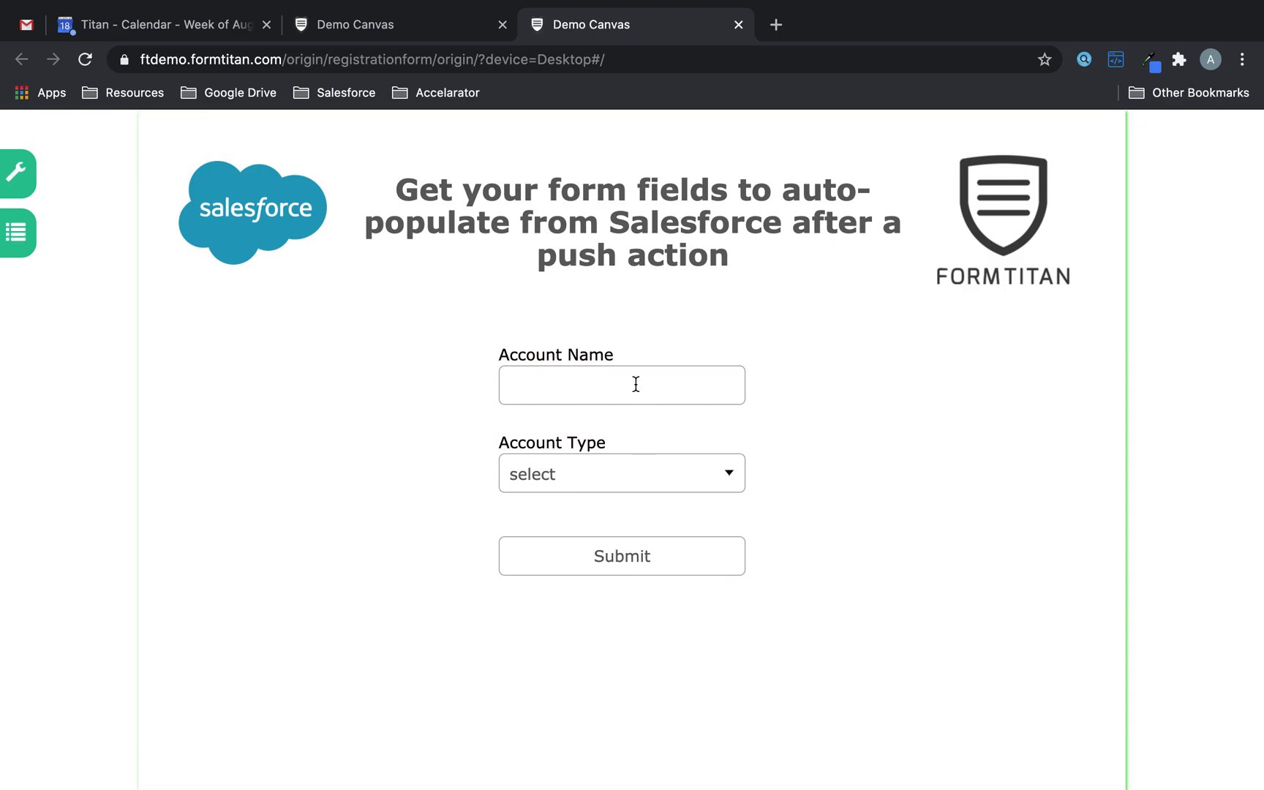
{"action": "type", "text": "Autopopulate Titan"}
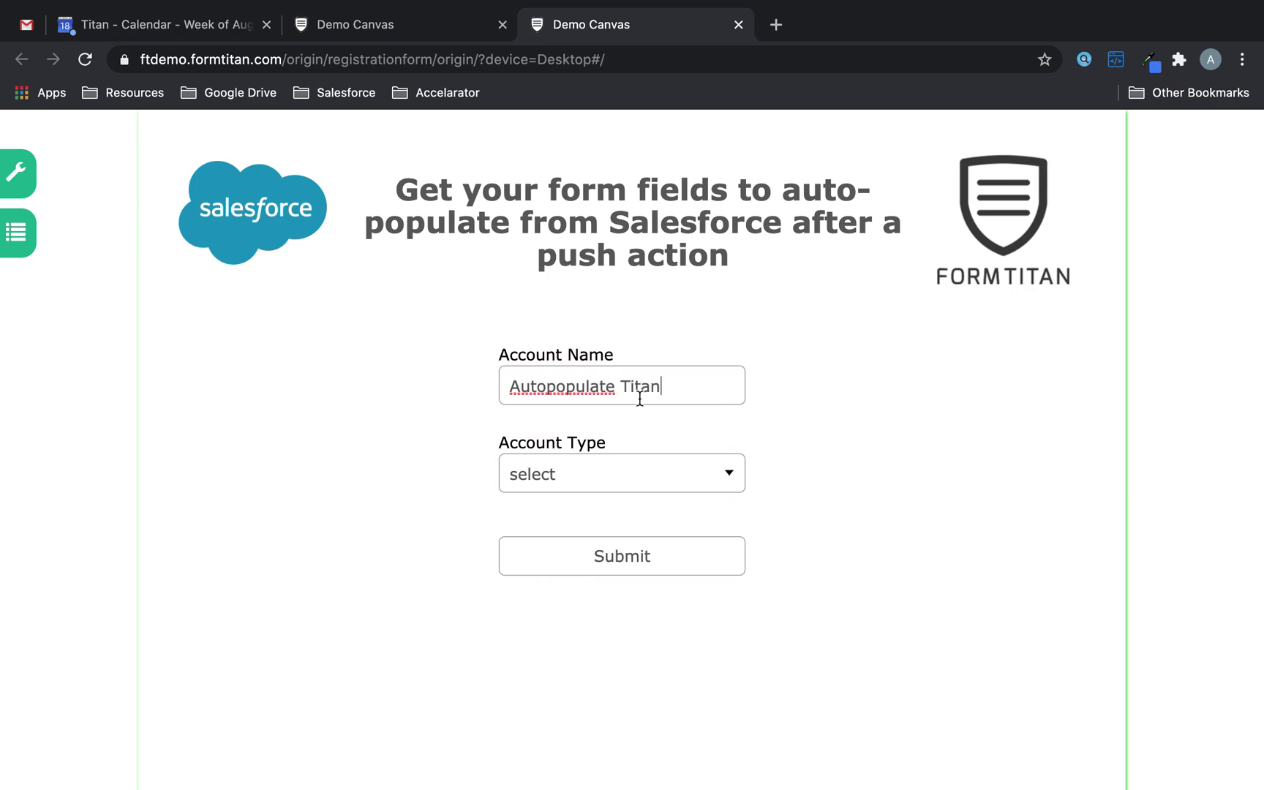
{"action": "left_click", "coordinate": [625, 474]}
{"action": "left_click", "coordinate": [593, 516]}
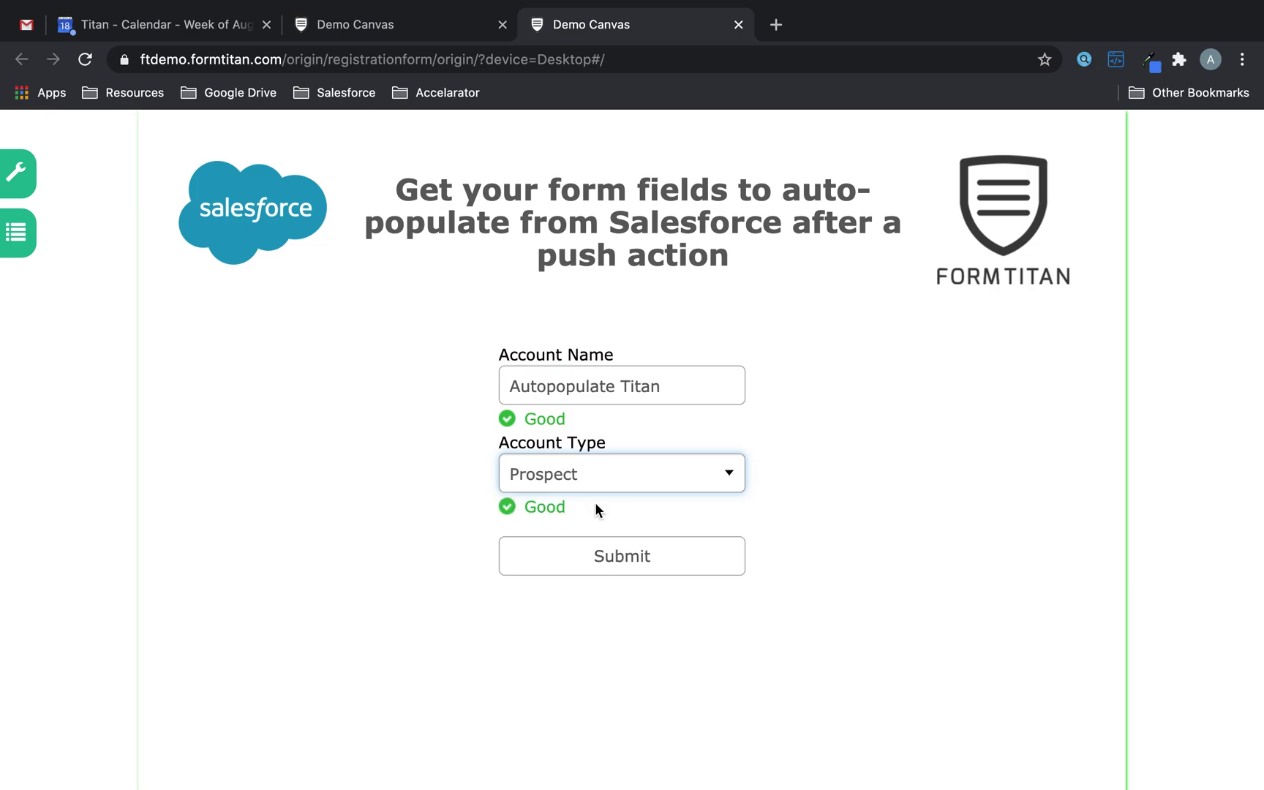
{"action": "left_click", "coordinate": [648, 573]}
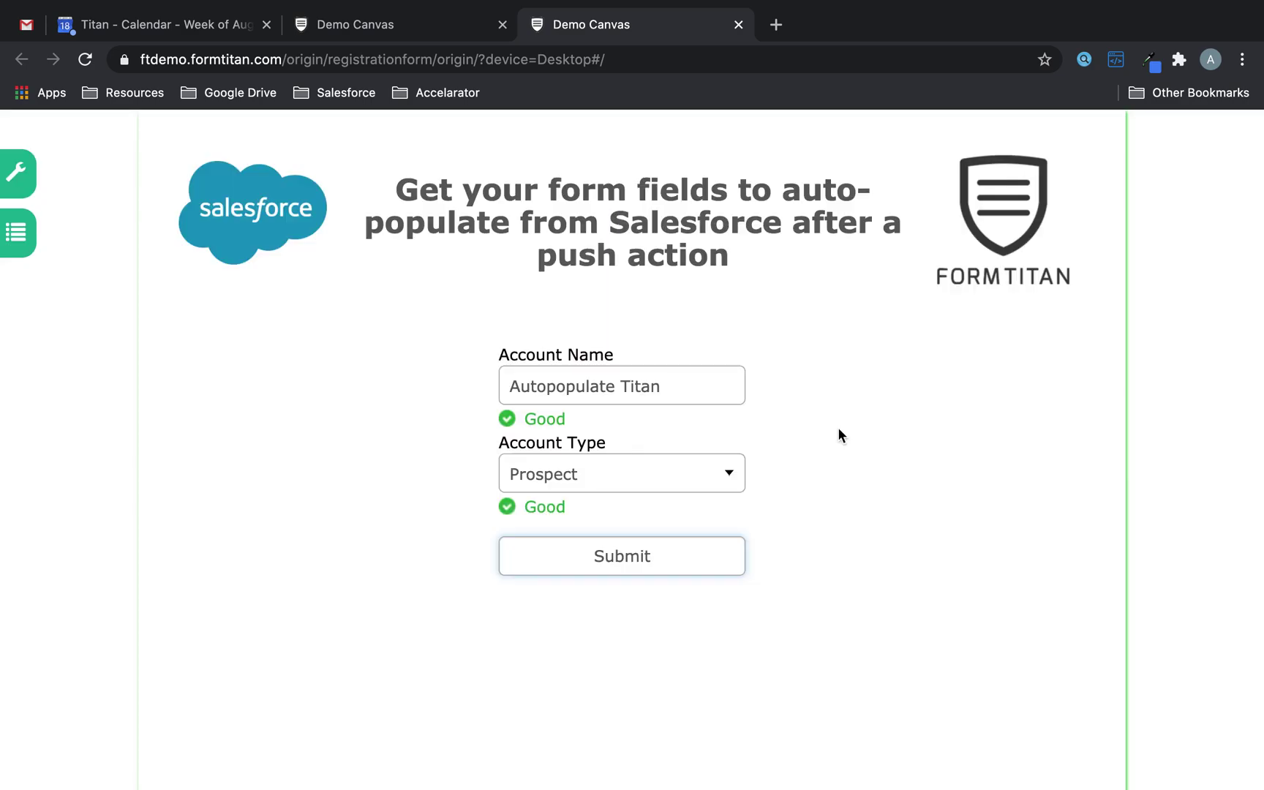
{"action": "left_click", "coordinate": [404, 18]}
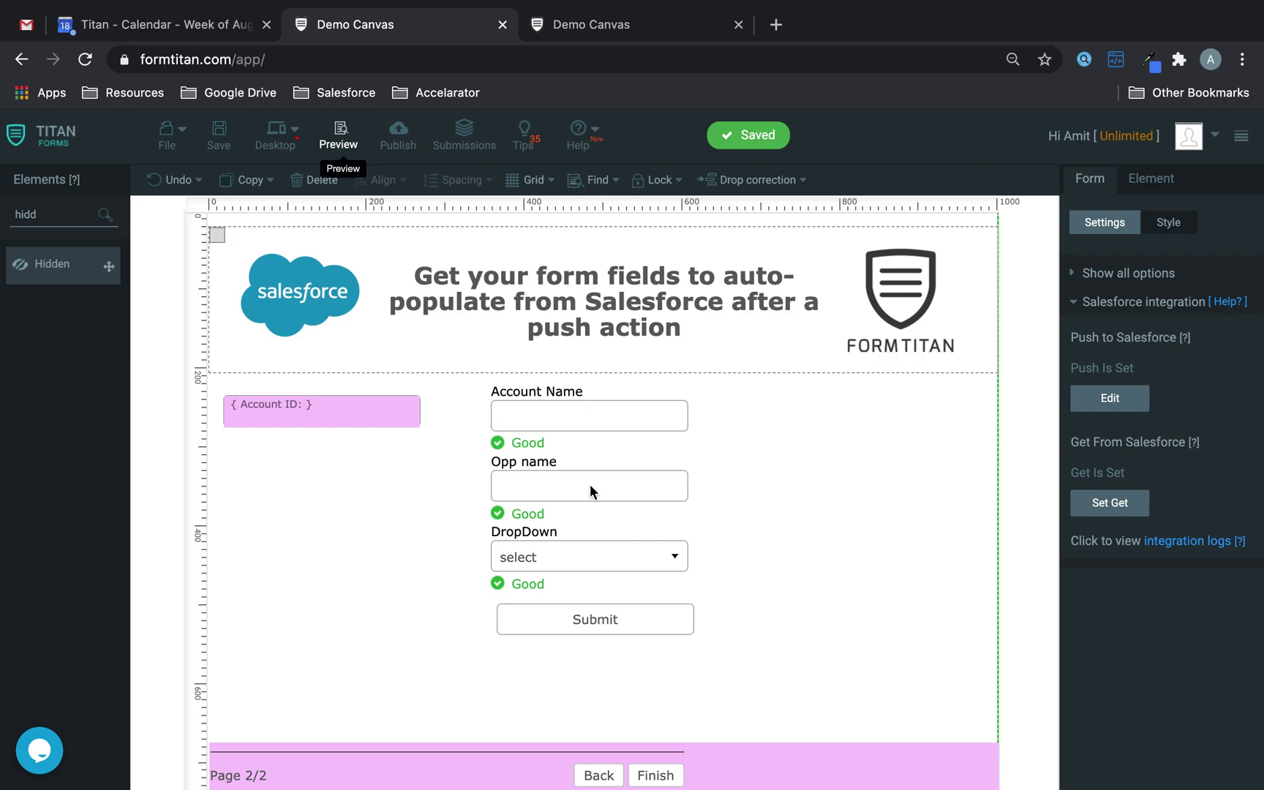
Step: Set page 1's Submit action to go to the Next page after pushing, then save
{"action": "left_click", "coordinate": [599, 775]}
{"action": "left_click", "coordinate": [662, 572]}
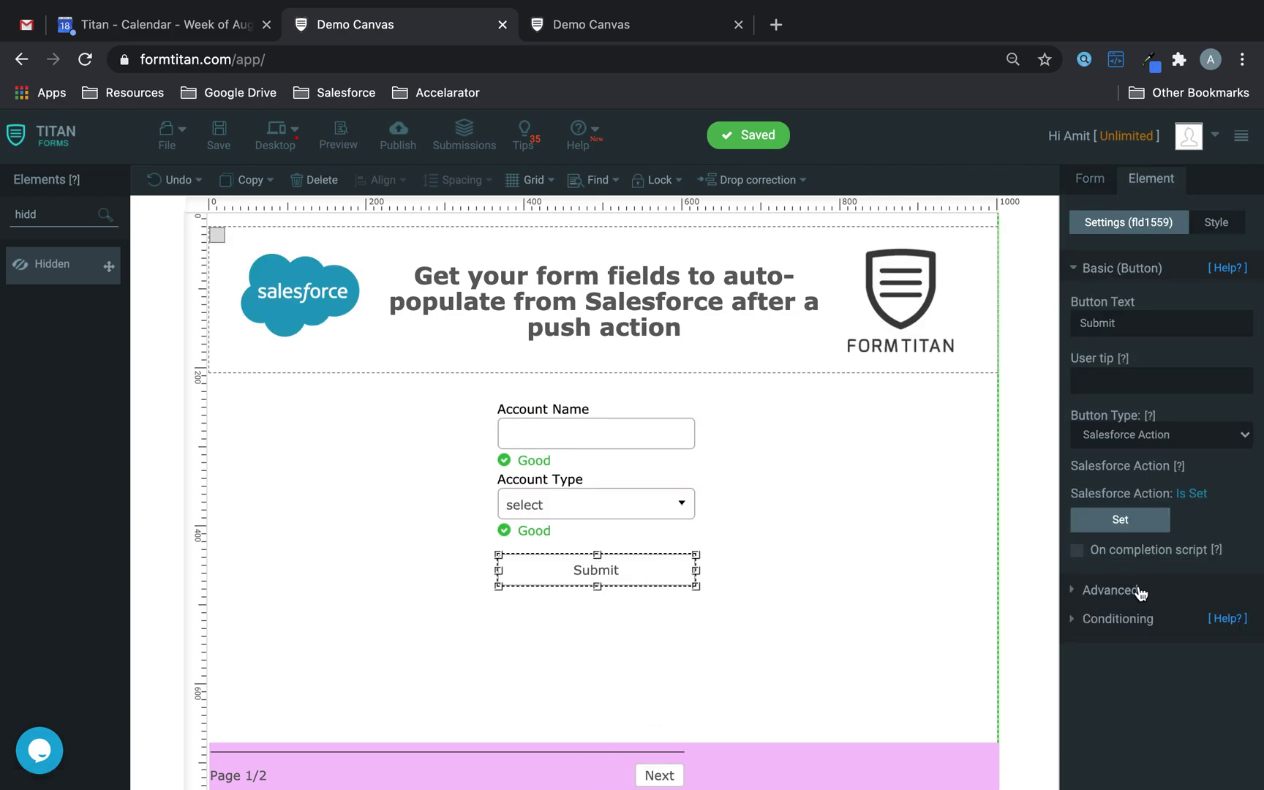
{"action": "left_click", "coordinate": [1120, 520]}
{"action": "left_click", "coordinate": [441, 574]}
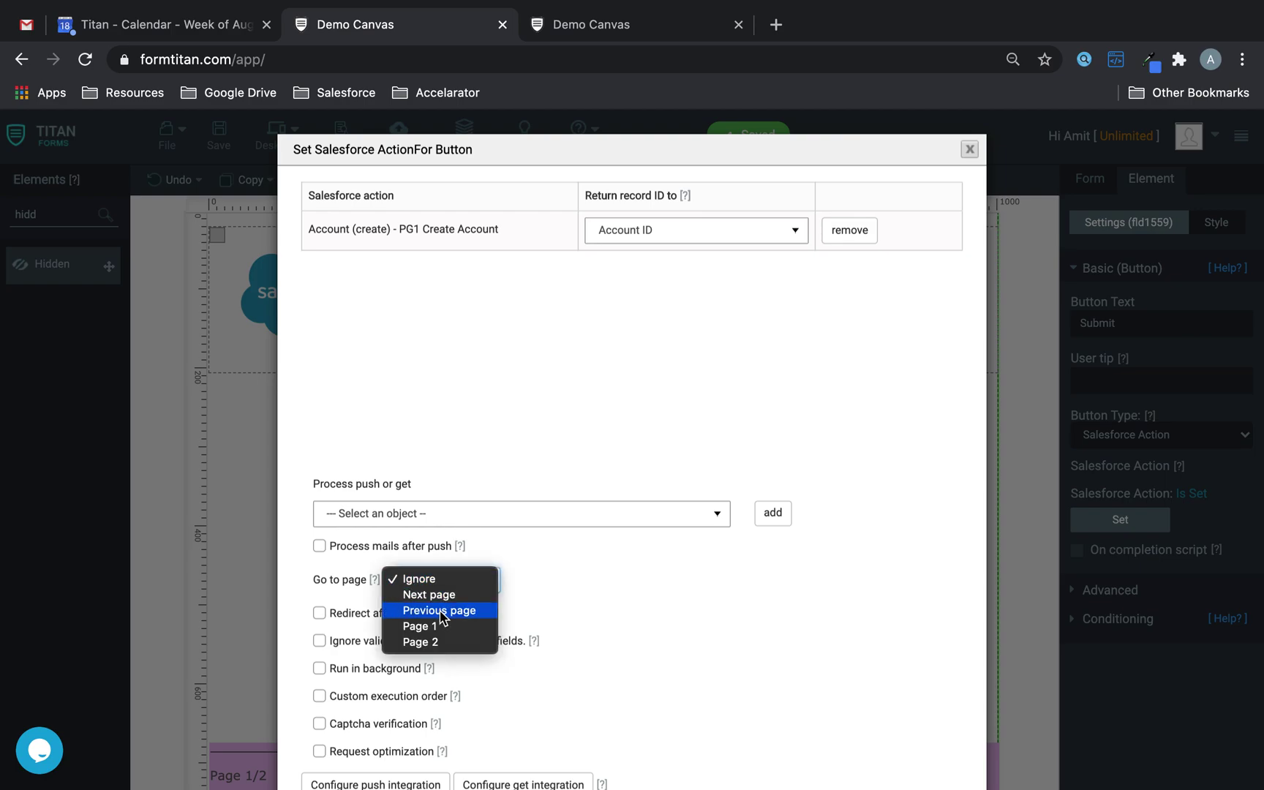
{"action": "left_click", "coordinate": [438, 594]}
{"action": "scroll", "coordinate": [669, 652], "scroll_direction": "down", "scroll_amount": 2}
{"action": "left_click", "coordinate": [840, 737]}
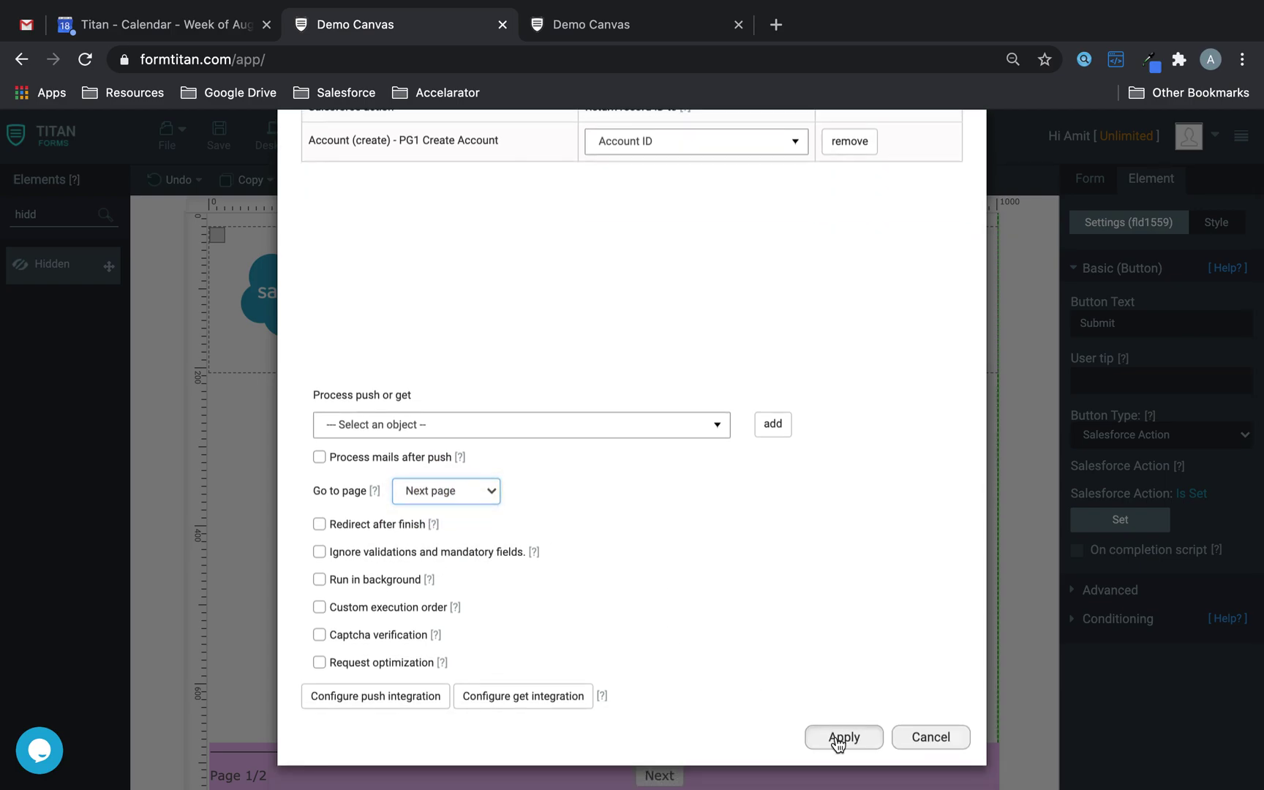
{"action": "left_click", "coordinate": [220, 136]}
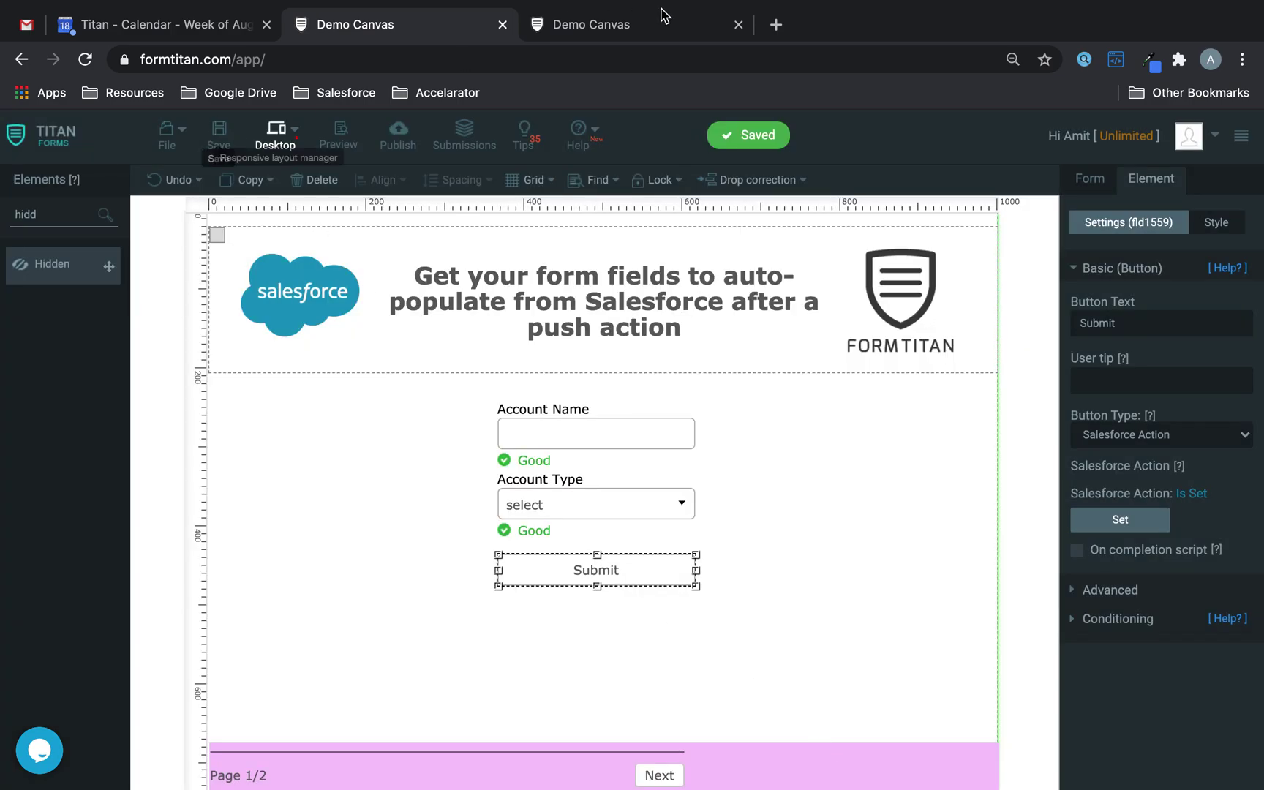
{"action": "left_click", "coordinate": [592, 25]}
Step: Reload the preview, submit 'Push Populate 2' as Customer - Direct, and check page 2's Account ID
{"action": "left_click", "coordinate": [86, 62]}
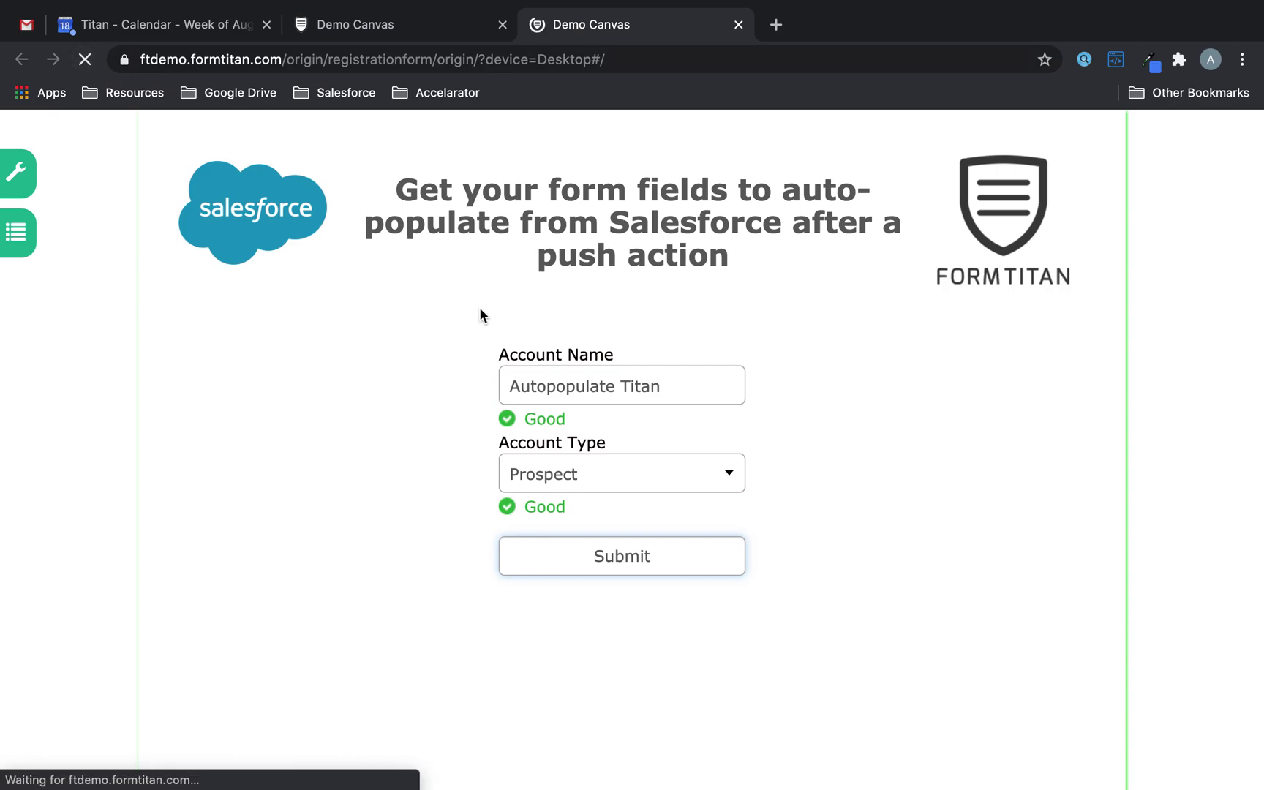
{"action": "left_click", "coordinate": [621, 400]}
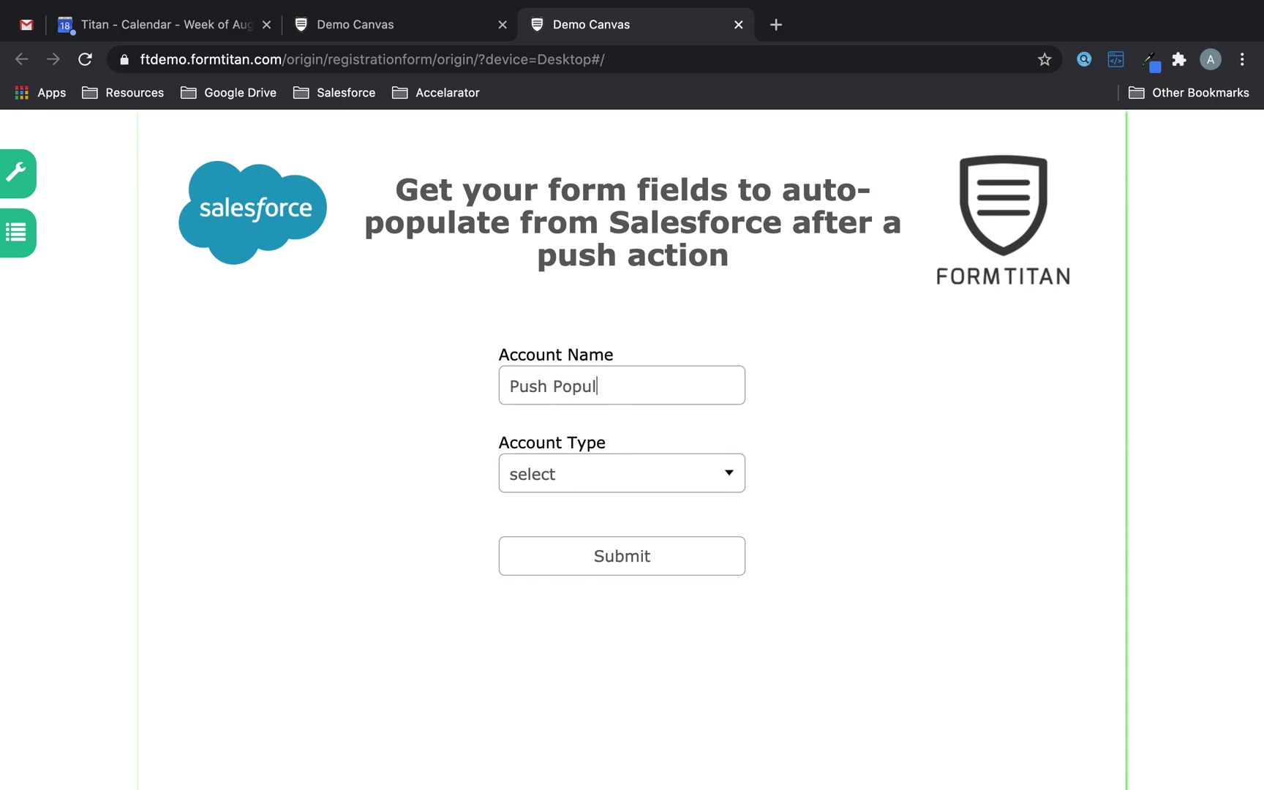
{"action": "left_click", "coordinate": [671, 483]}
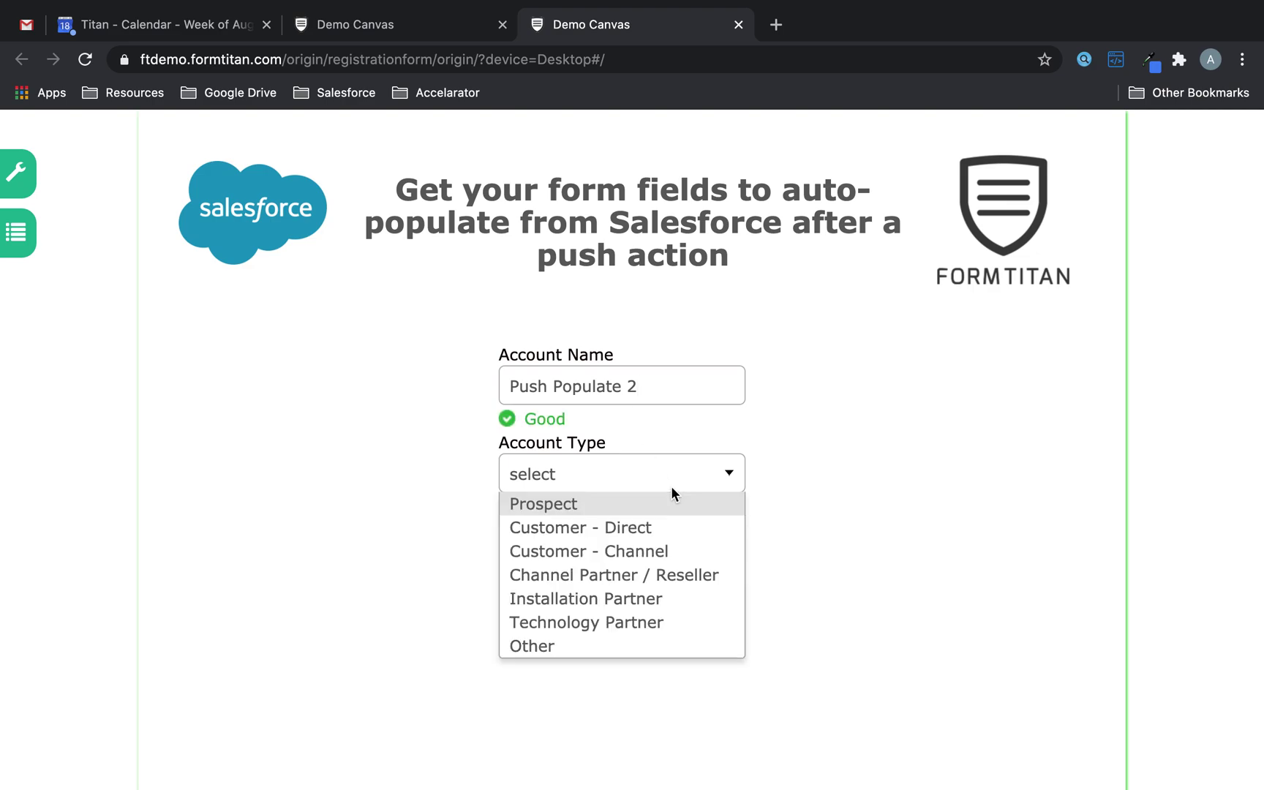
{"action": "left_click", "coordinate": [599, 524]}
{"action": "left_click", "coordinate": [603, 561]}
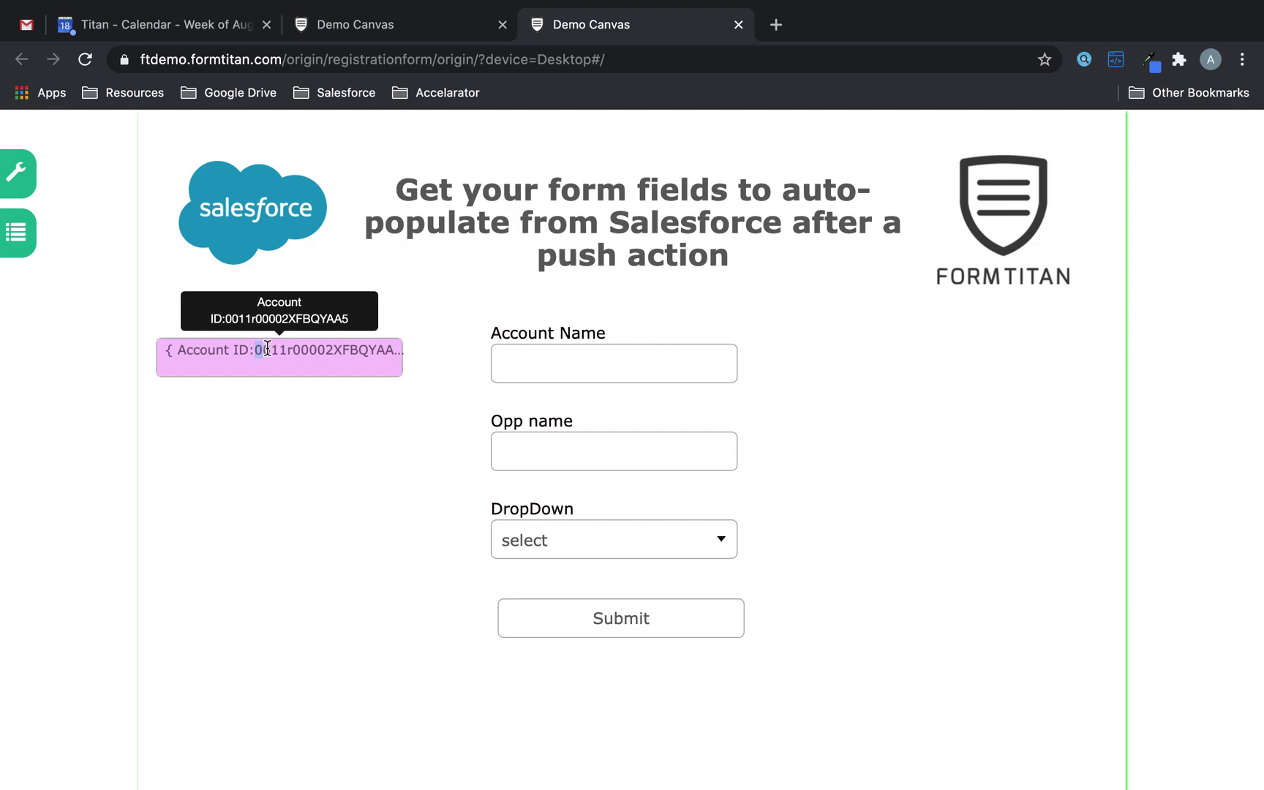
{"action": "left_click_drag", "start_coordinate": [267, 350], "coordinate": [394, 352]}
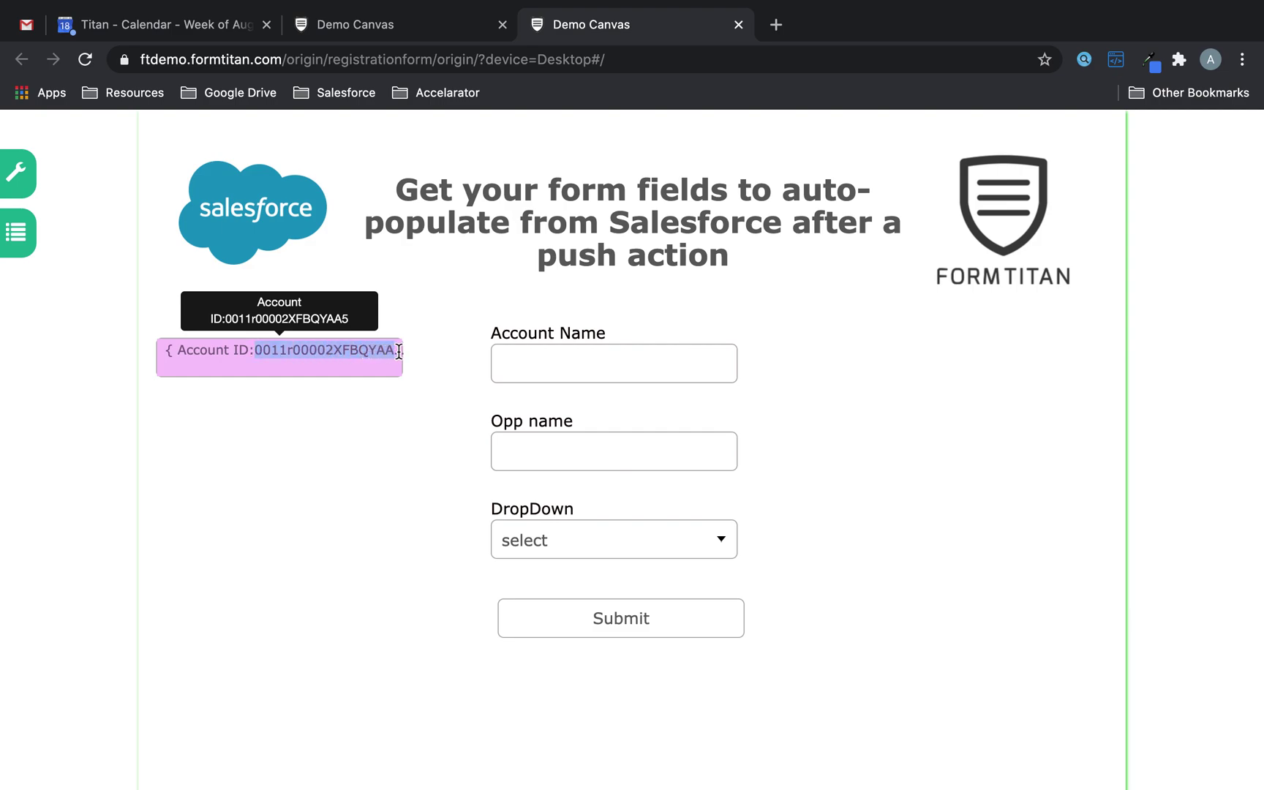
{"action": "left_click", "coordinate": [568, 357]}
Step: Uncheck 'Use in custom button / action' on the Account - PG2 Get fetch and save
{"action": "left_click", "coordinate": [423, 19]}
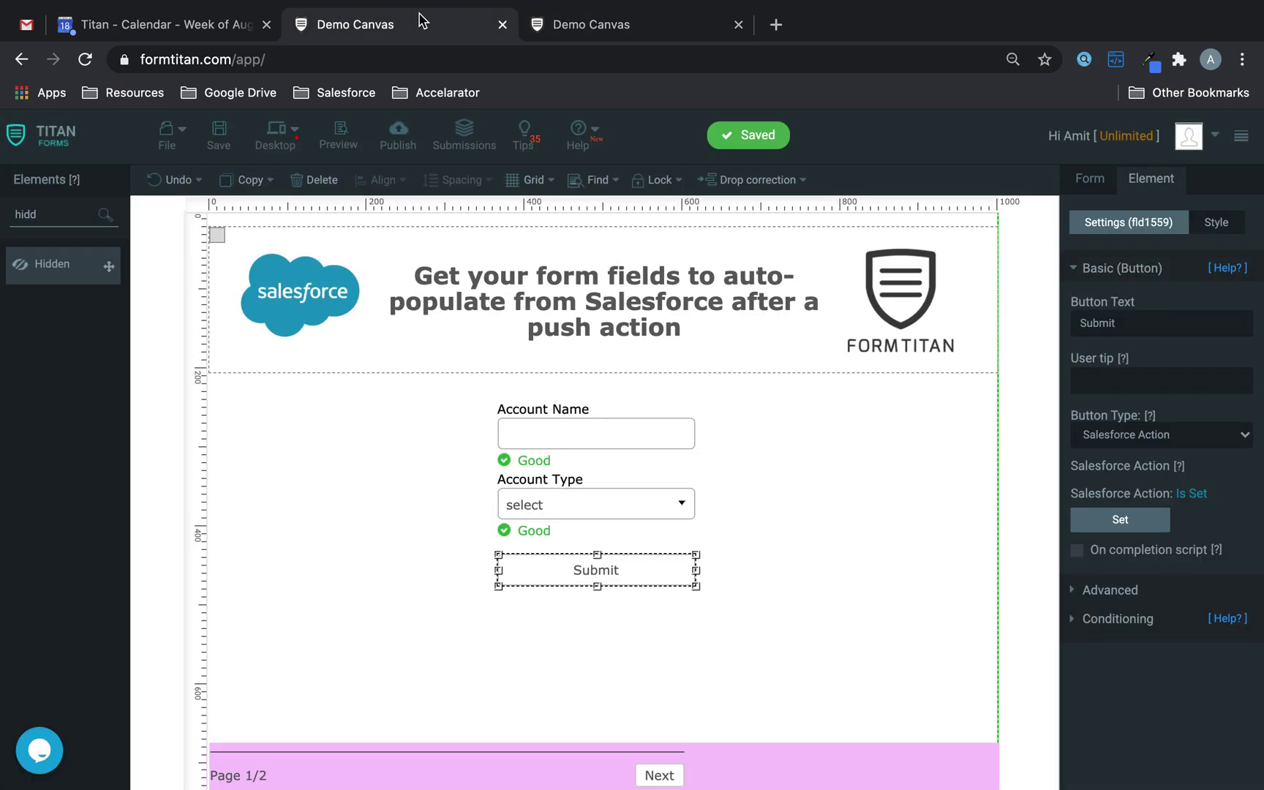
{"action": "left_click", "coordinate": [1091, 182]}
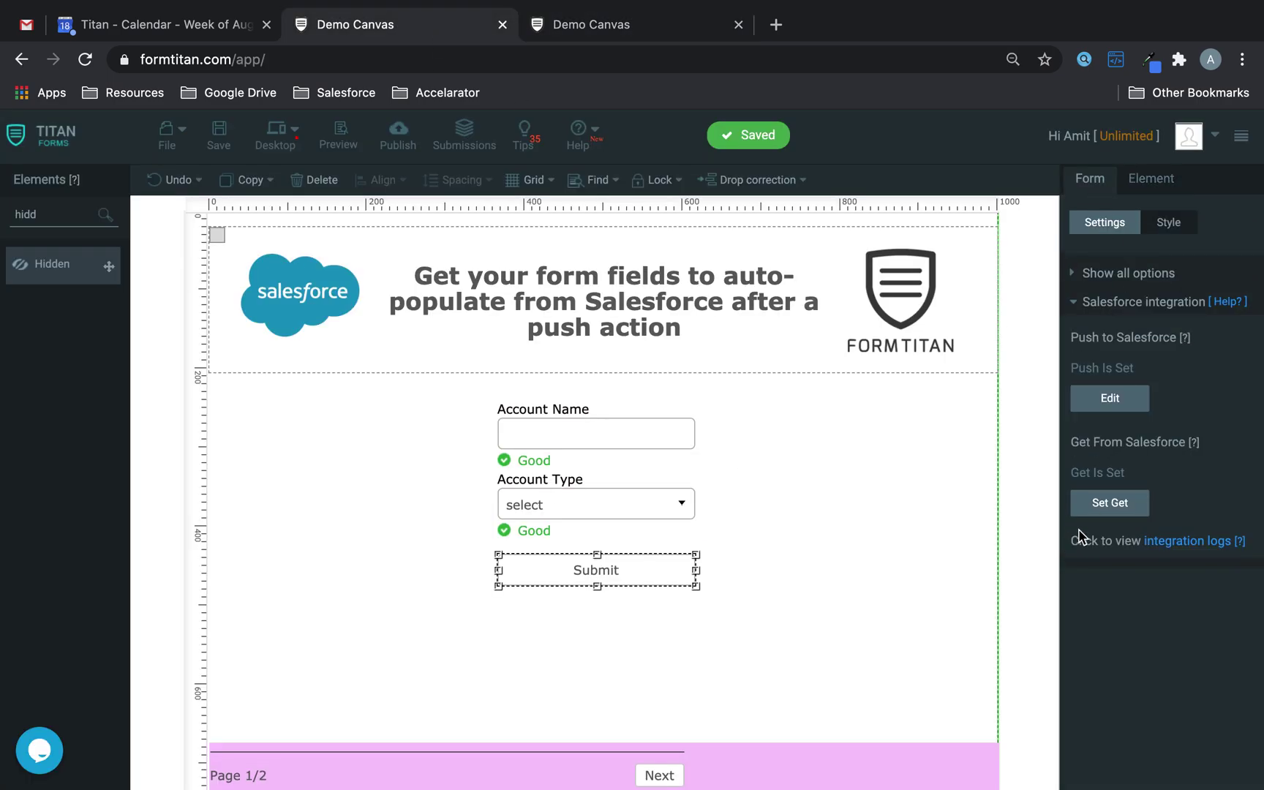
{"action": "left_click", "coordinate": [1110, 505]}
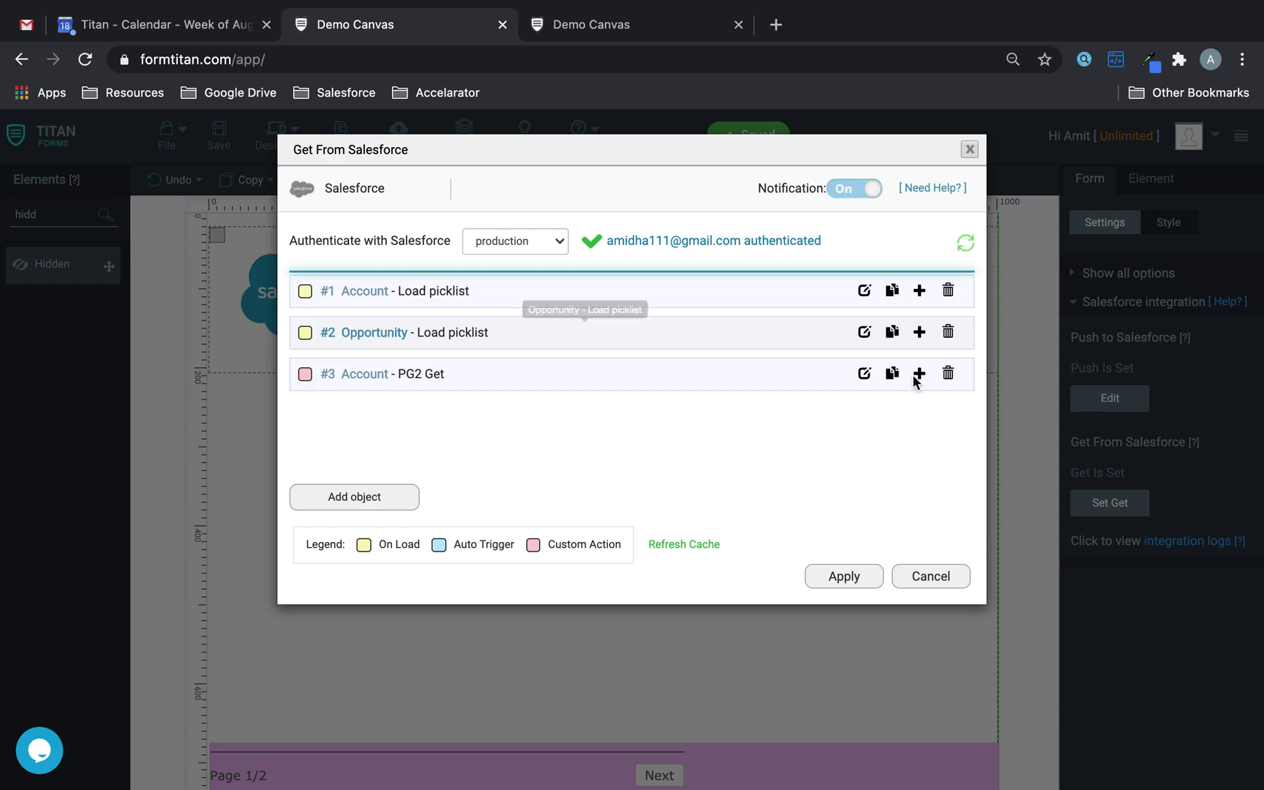
{"action": "left_click", "coordinate": [866, 375]}
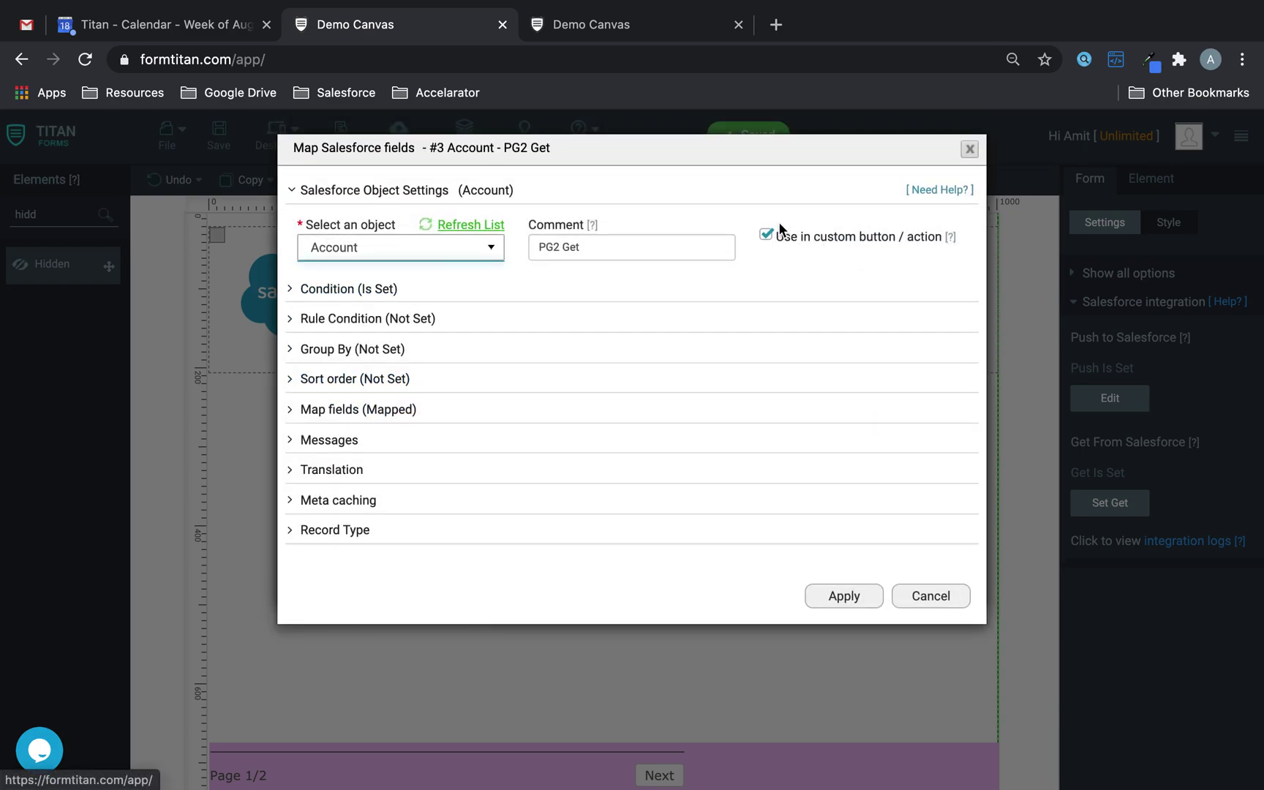
{"action": "left_click", "coordinate": [765, 234]}
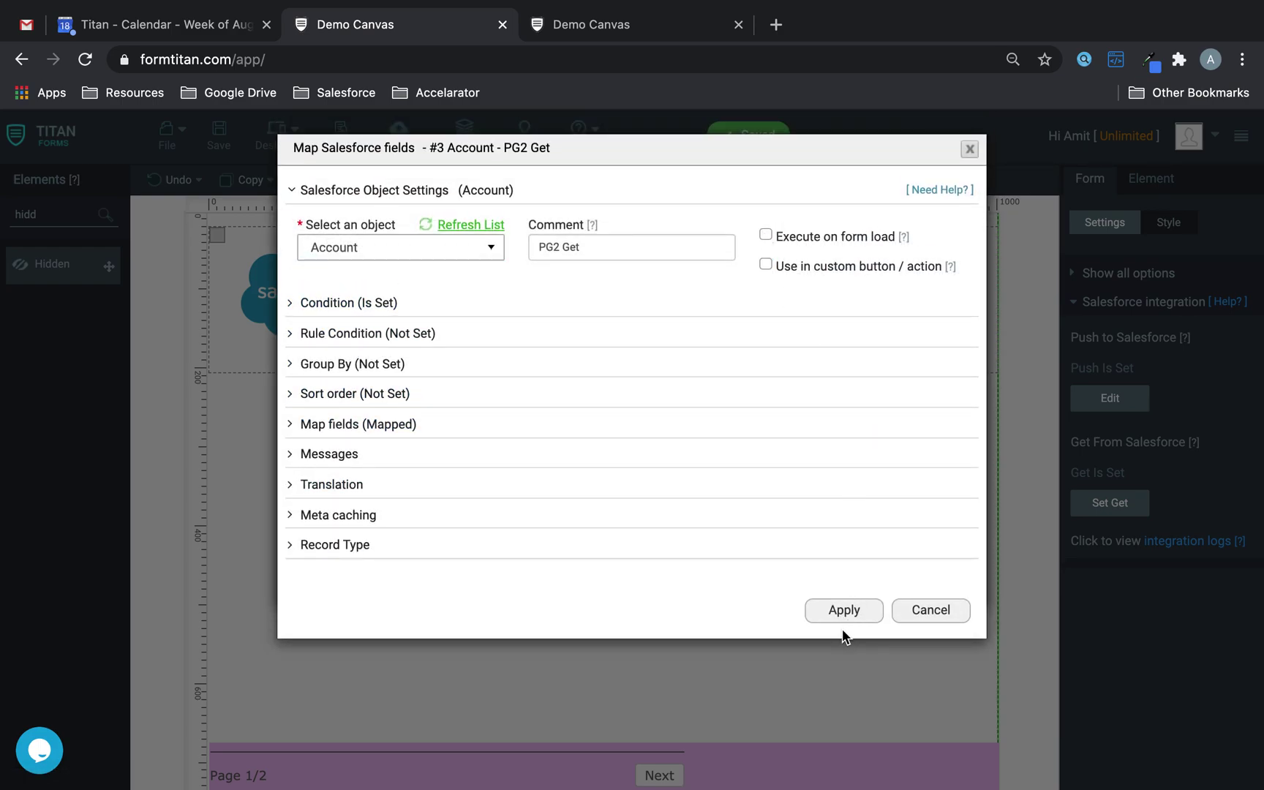
{"action": "left_click", "coordinate": [841, 616]}
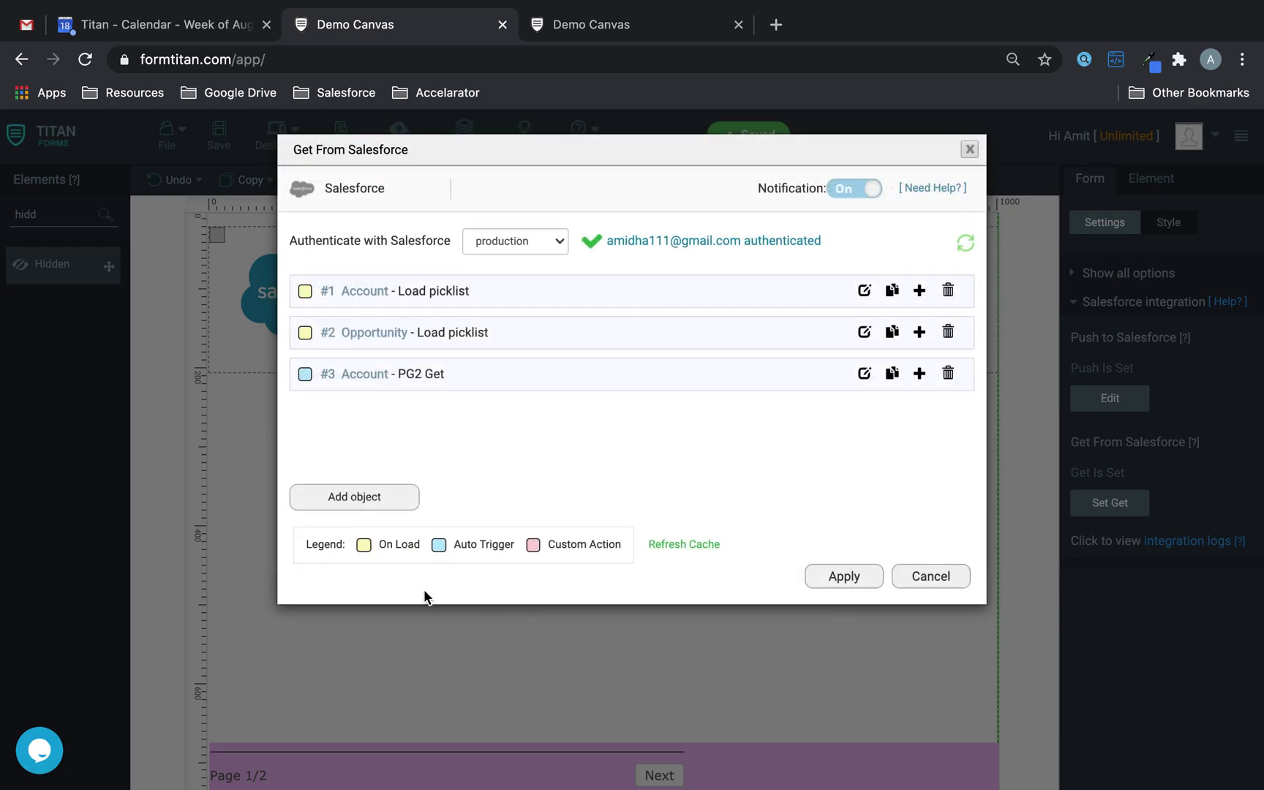
{"action": "left_click", "coordinate": [841, 576]}
{"action": "left_click", "coordinate": [219, 136]}
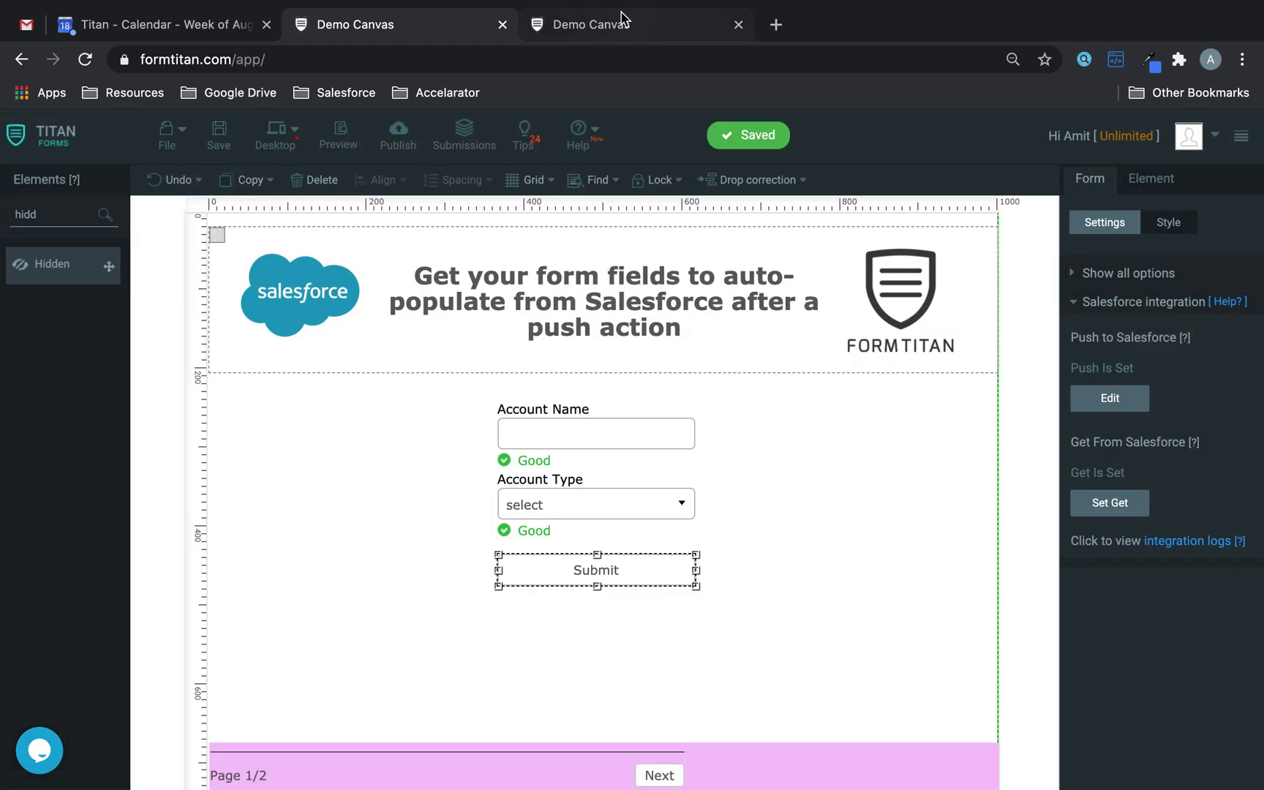
{"action": "left_click", "coordinate": [622, 21]}
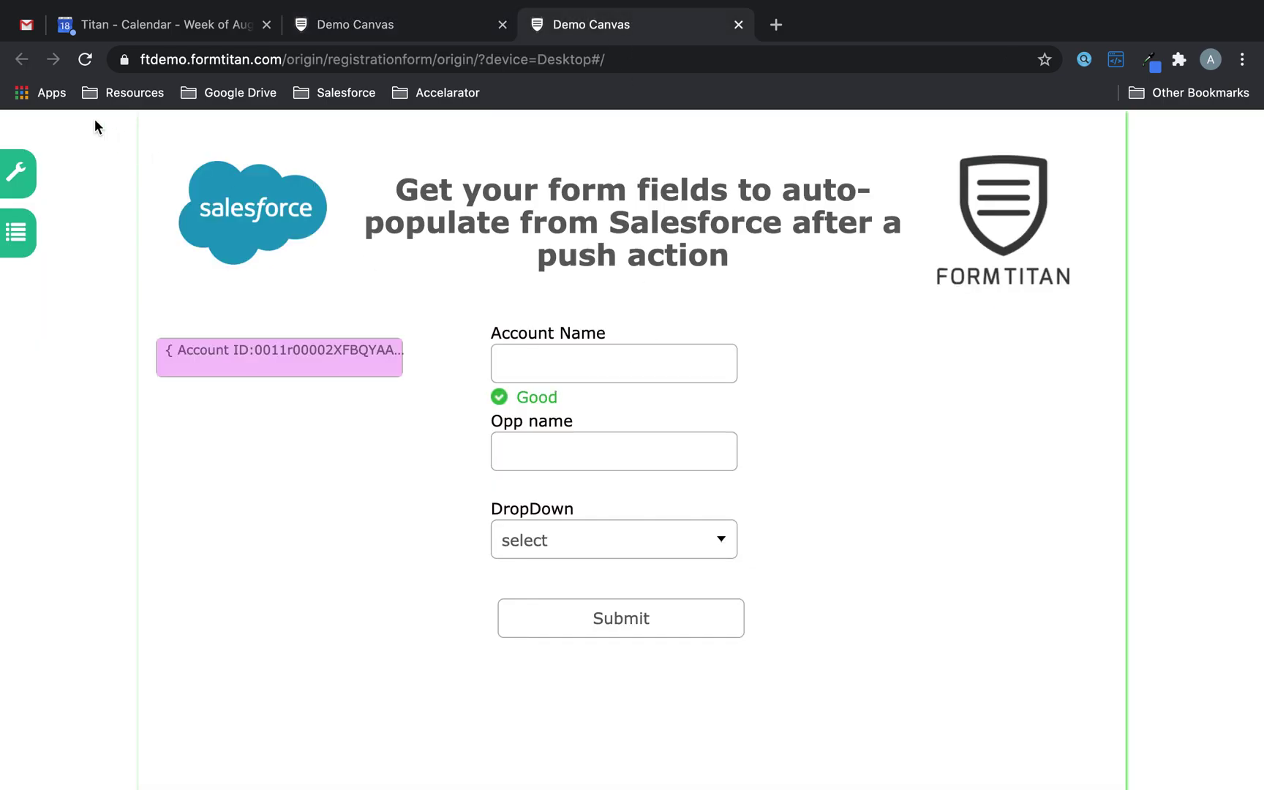
Step: Submit 'Auto Populate 2' as Customer - Direct and verify page 2's auto-filled name and Account ID
{"action": "left_click", "coordinate": [84, 59]}
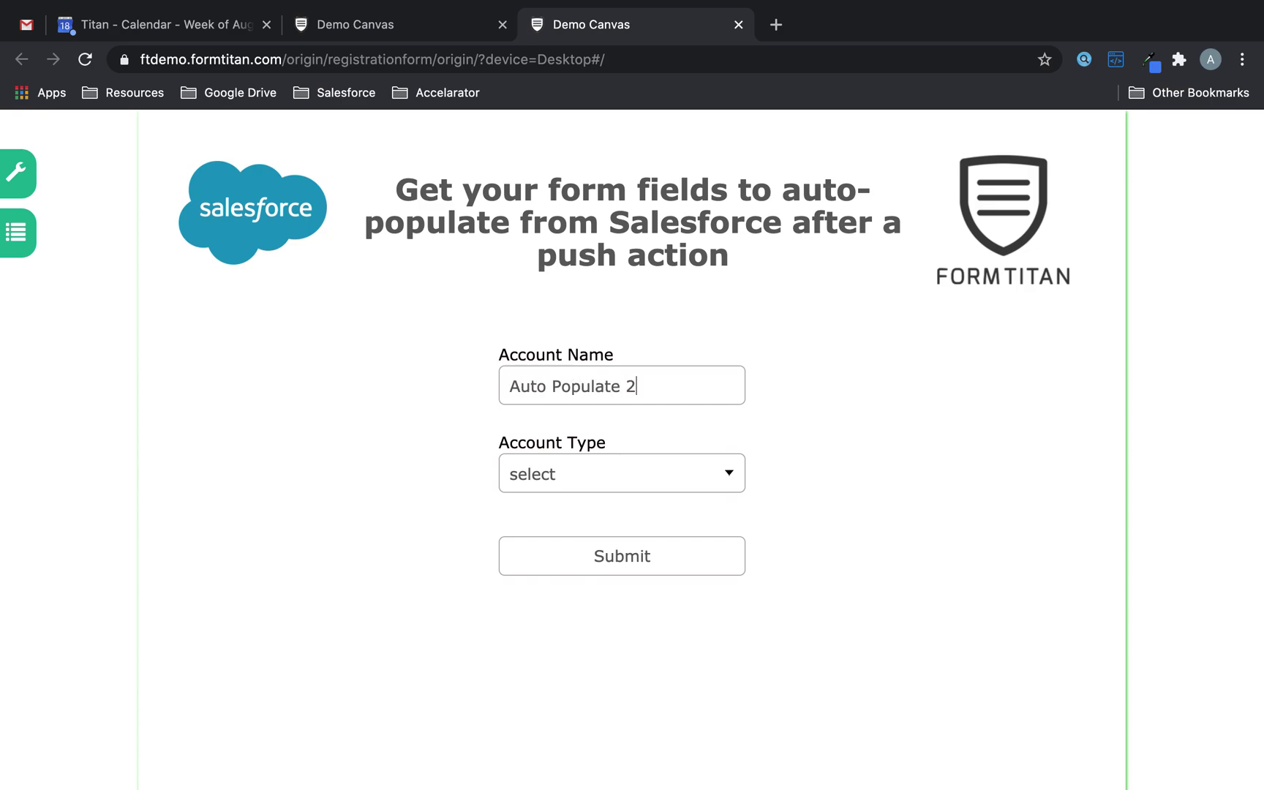
{"action": "left_click", "coordinate": [564, 468]}
{"action": "left_click", "coordinate": [578, 524]}
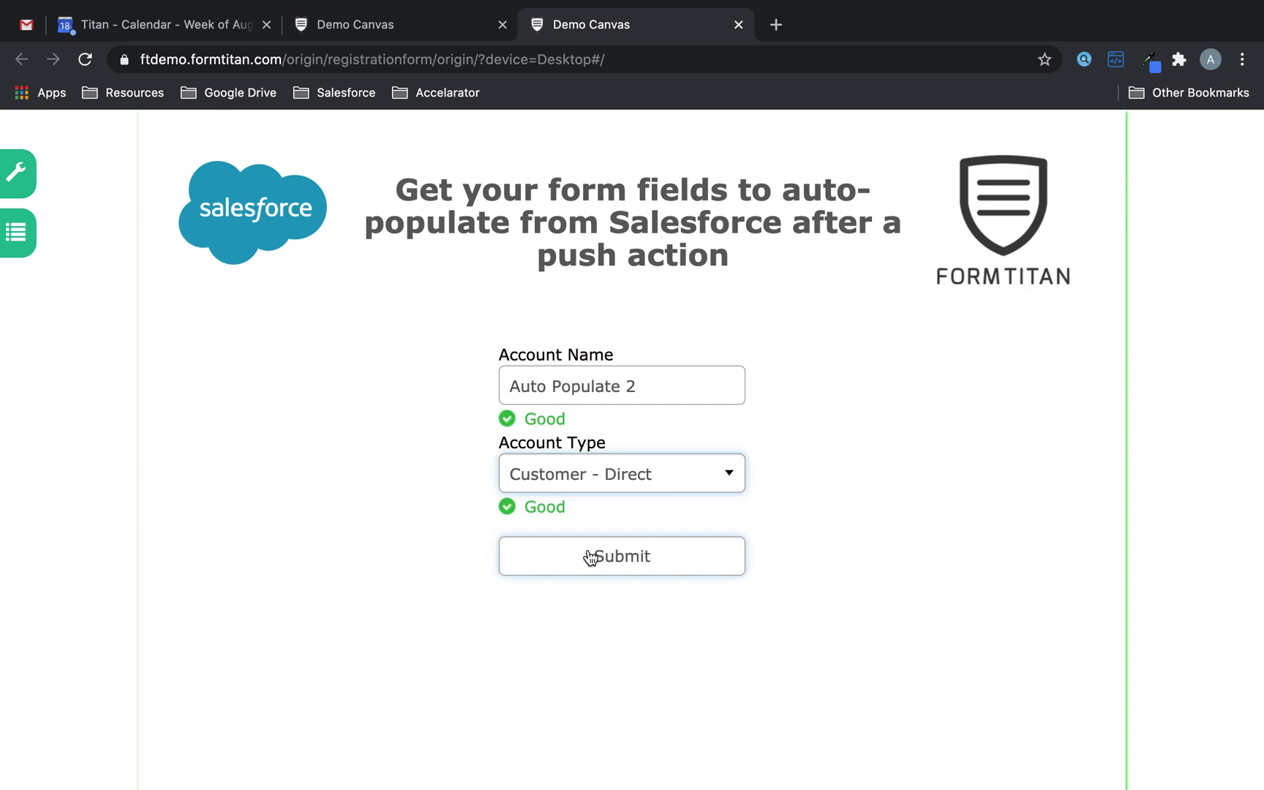
{"action": "left_click", "coordinate": [589, 557]}
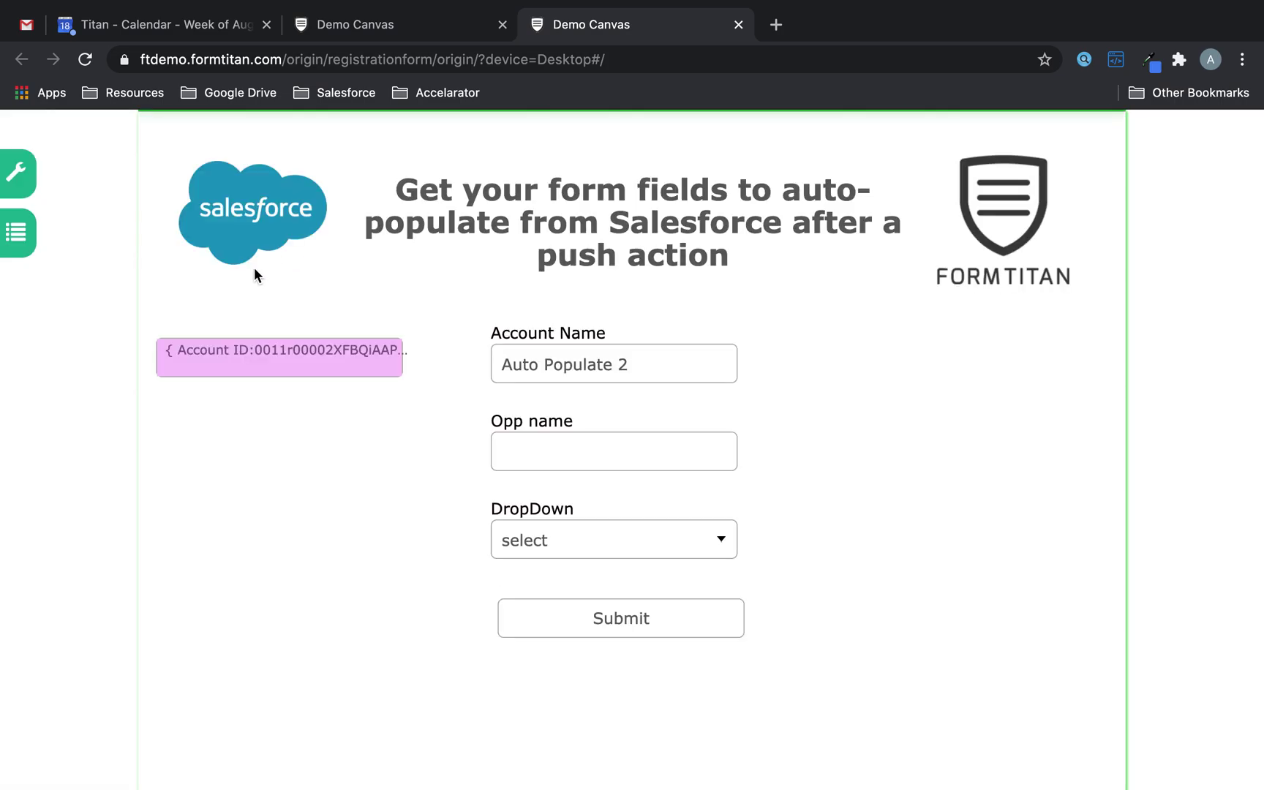
{"action": "left_click_drag", "start_coordinate": [250, 350], "coordinate": [417, 356]}
{"action": "left_click", "coordinate": [643, 349]}
{"action": "left_click_drag", "start_coordinate": [650, 374], "coordinate": [510, 368]}
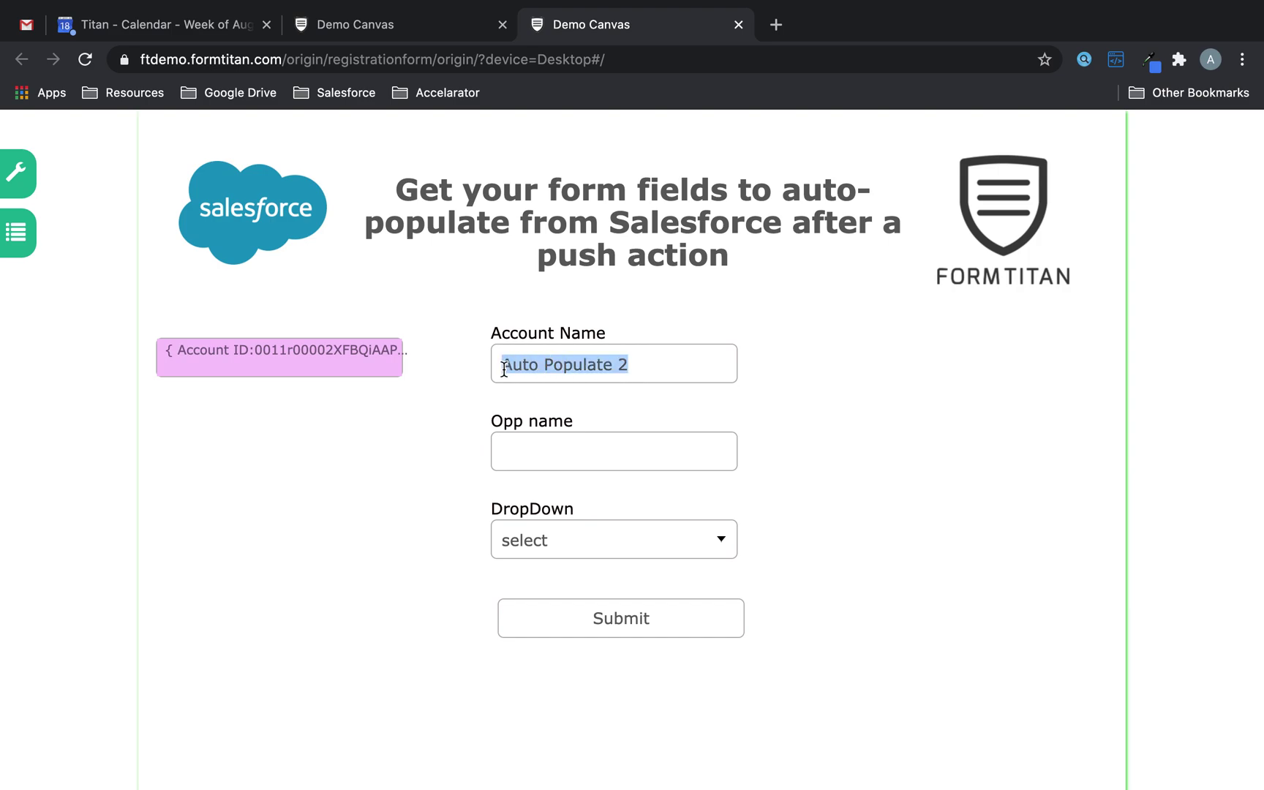
{"action": "left_click_drag", "start_coordinate": [504, 369], "coordinate": [483, 370]}
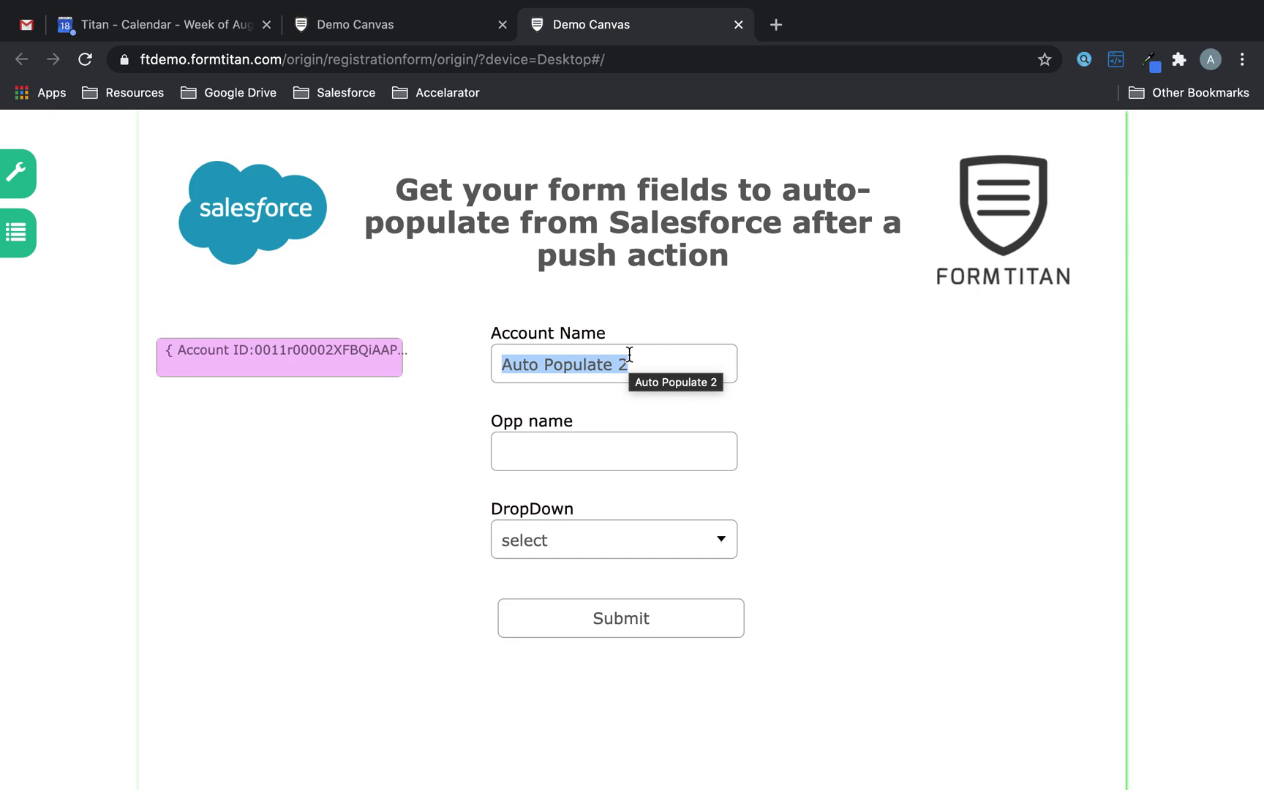
Step: Add an Opportunity object to the form's Push to Salesforce actions
{"action": "left_click", "coordinate": [388, 24]}
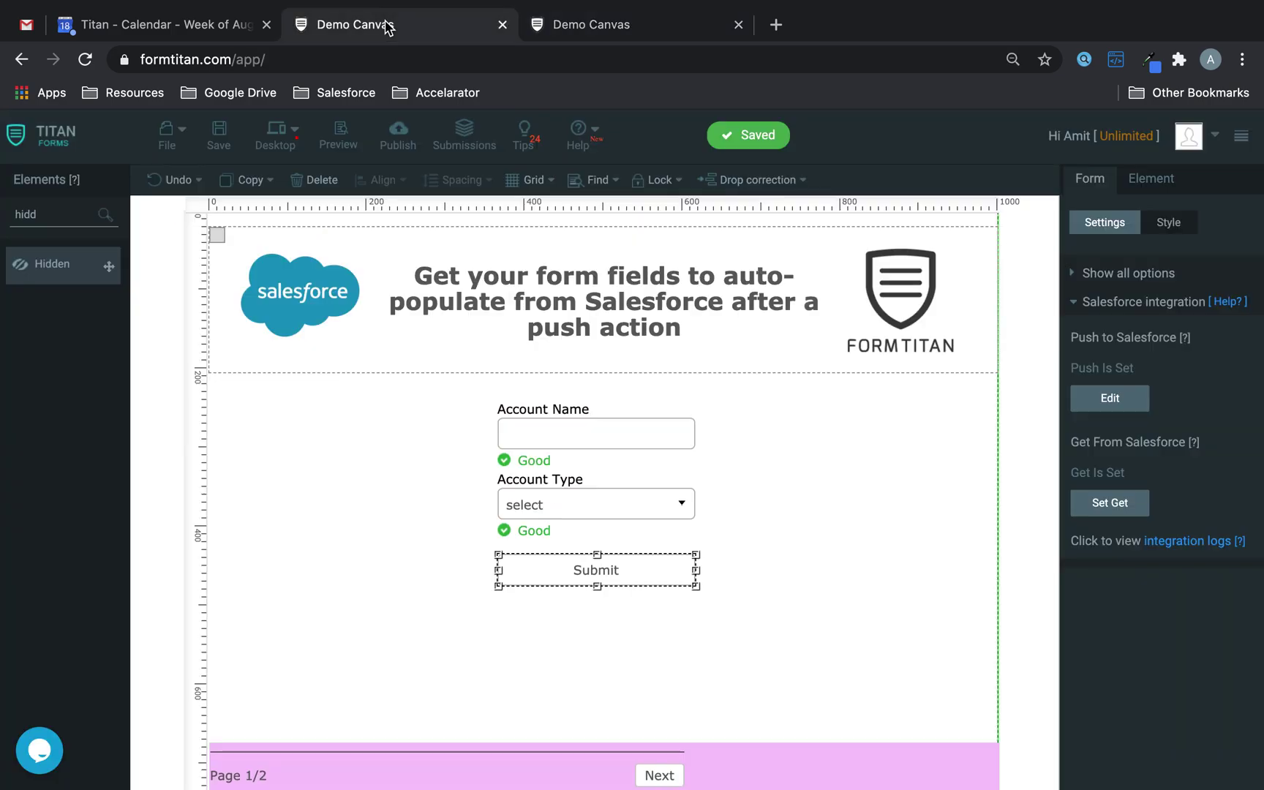
{"action": "left_click", "coordinate": [585, 22]}
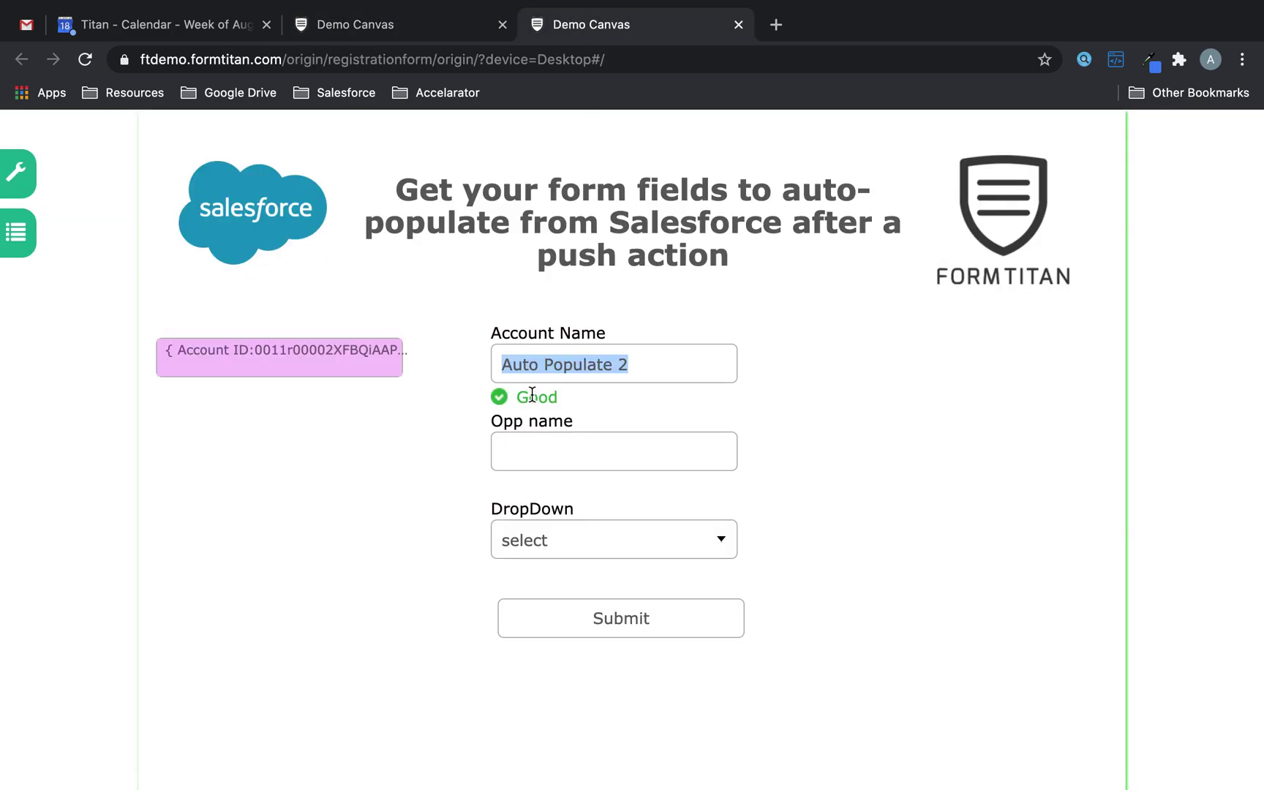
{"action": "left_click", "coordinate": [576, 540]}
{"action": "left_click", "coordinate": [400, 15]}
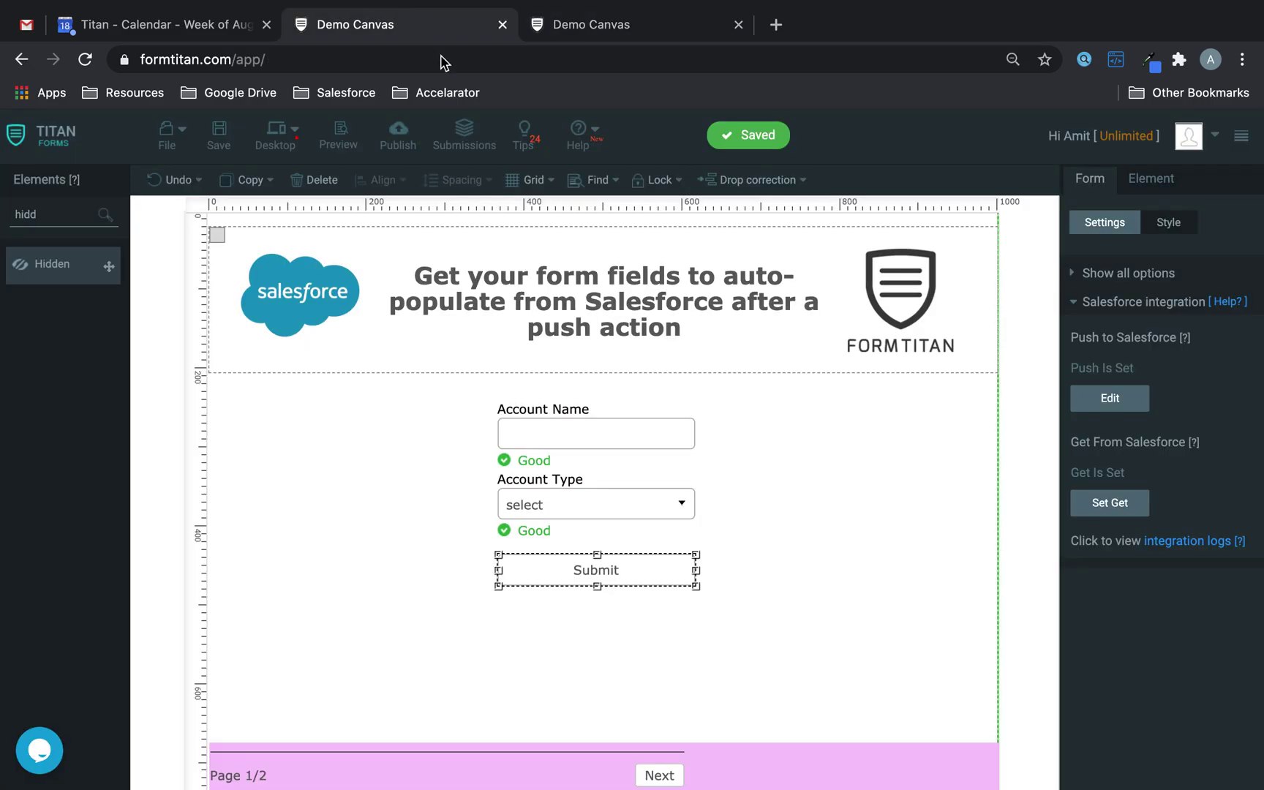
{"action": "left_click", "coordinate": [1120, 400]}
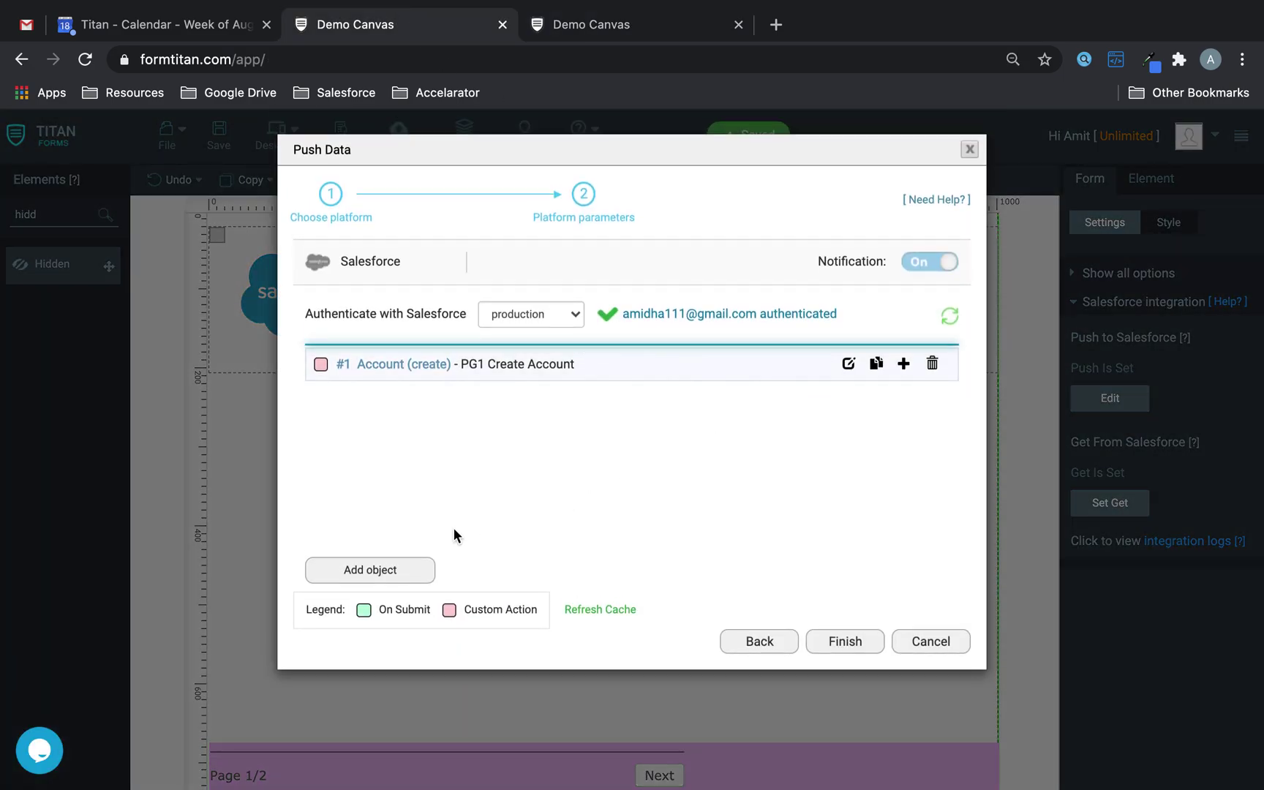
{"action": "left_click", "coordinate": [404, 568]}
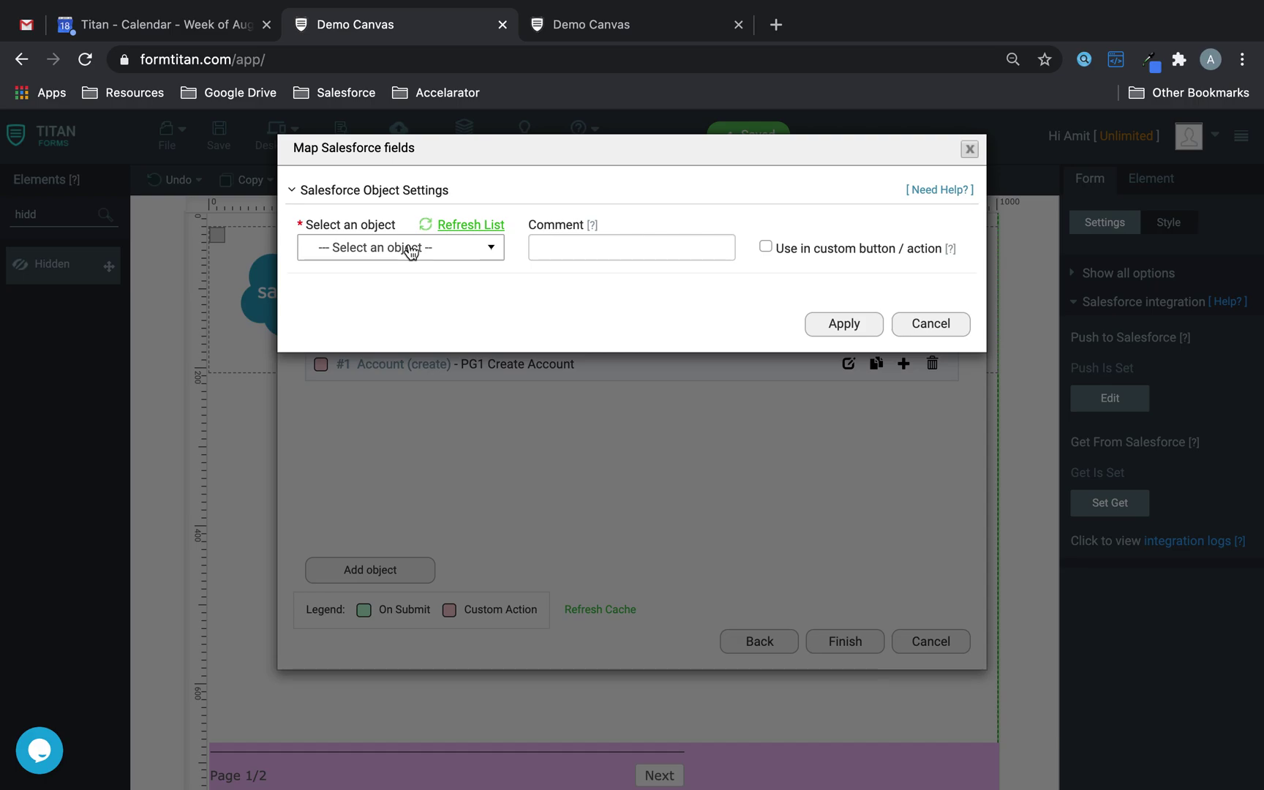
{"action": "left_click", "coordinate": [424, 248]}
{"action": "type", "text": "opport"}
{"action": "left_click", "coordinate": [369, 300]}
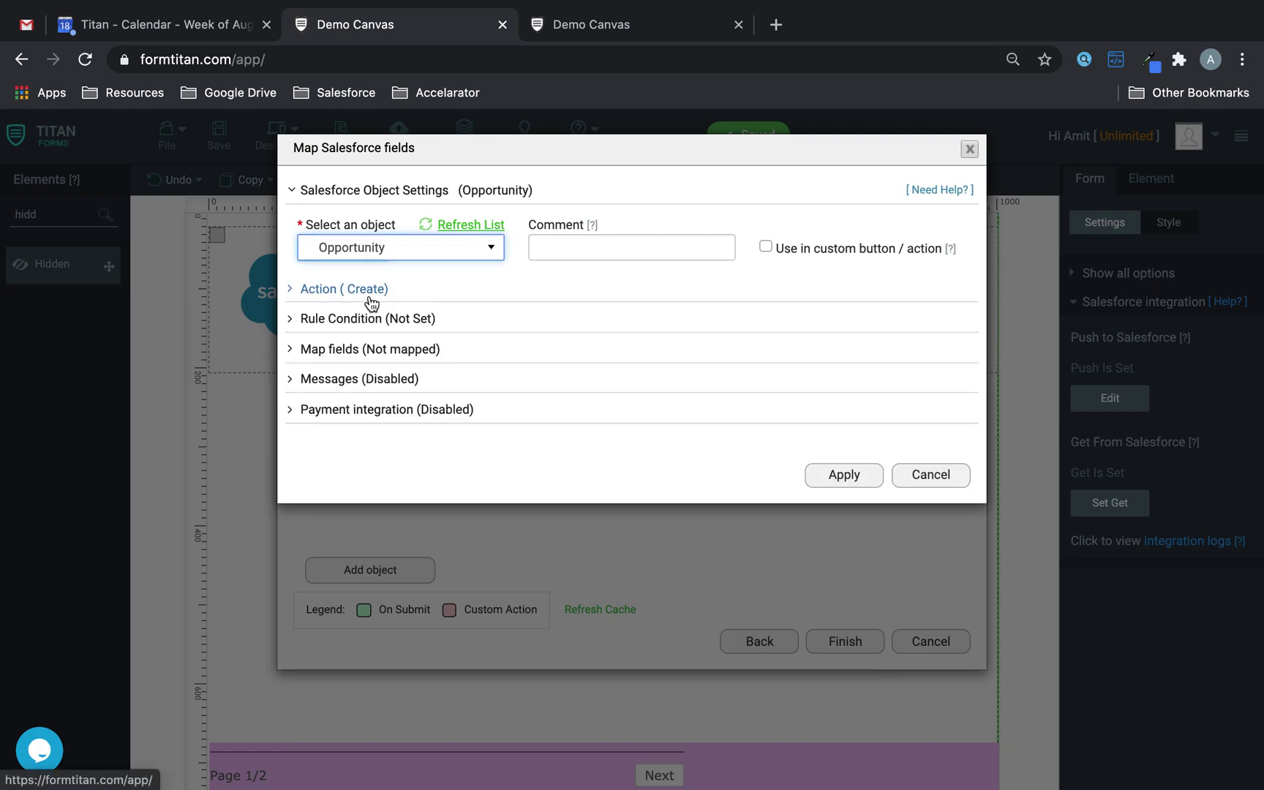
Step: List only mandatory Opportunity fields and map Name from the Opp name field
{"action": "left_click", "coordinate": [366, 349]}
{"action": "left_click", "coordinate": [365, 430]}
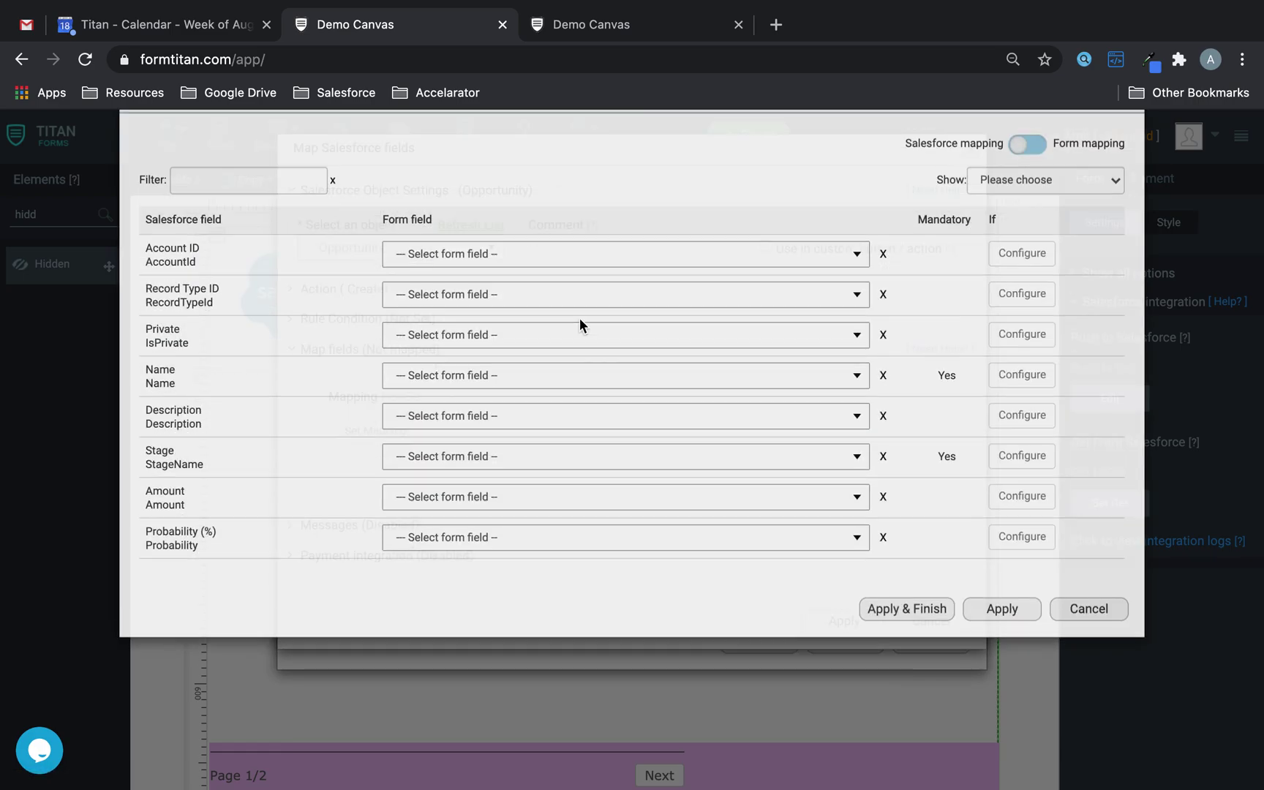
{"action": "left_click", "coordinate": [1032, 232]}
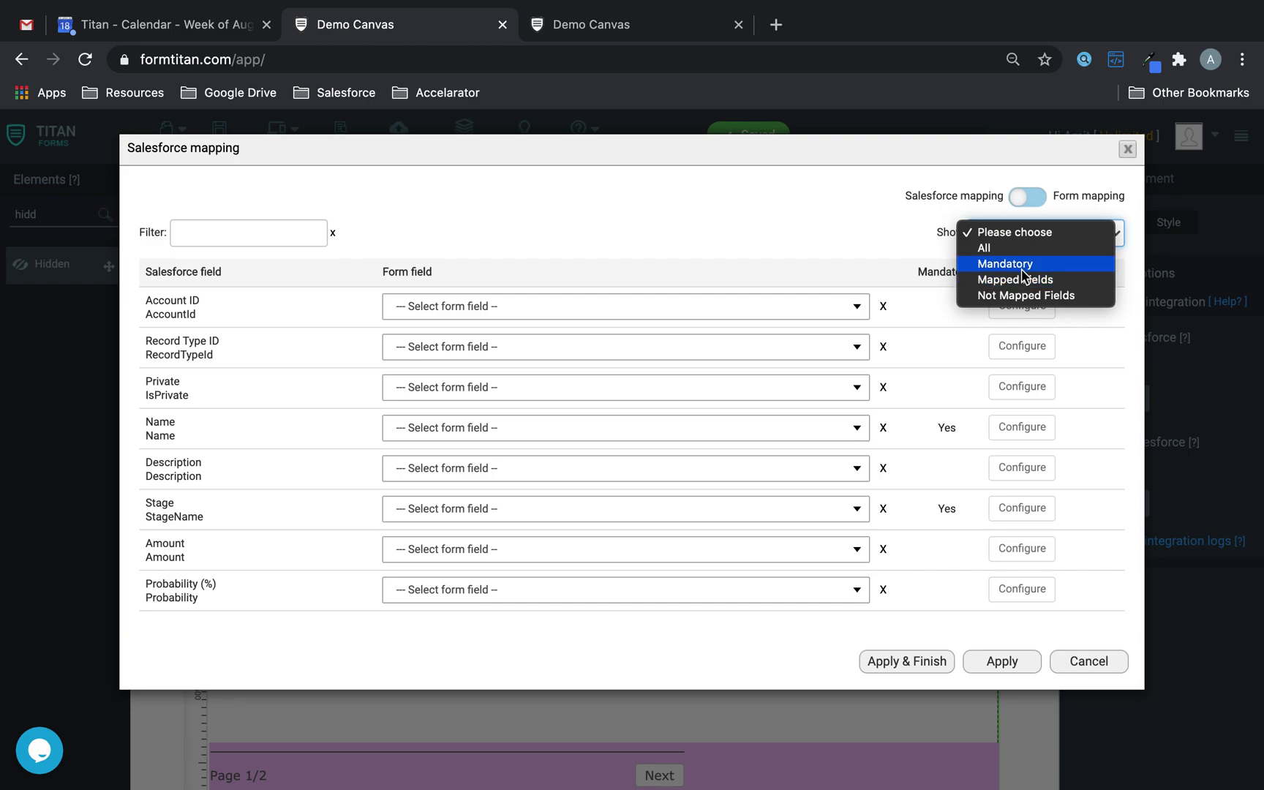
{"action": "left_click", "coordinate": [1020, 264]}
{"action": "left_click", "coordinate": [506, 308]}
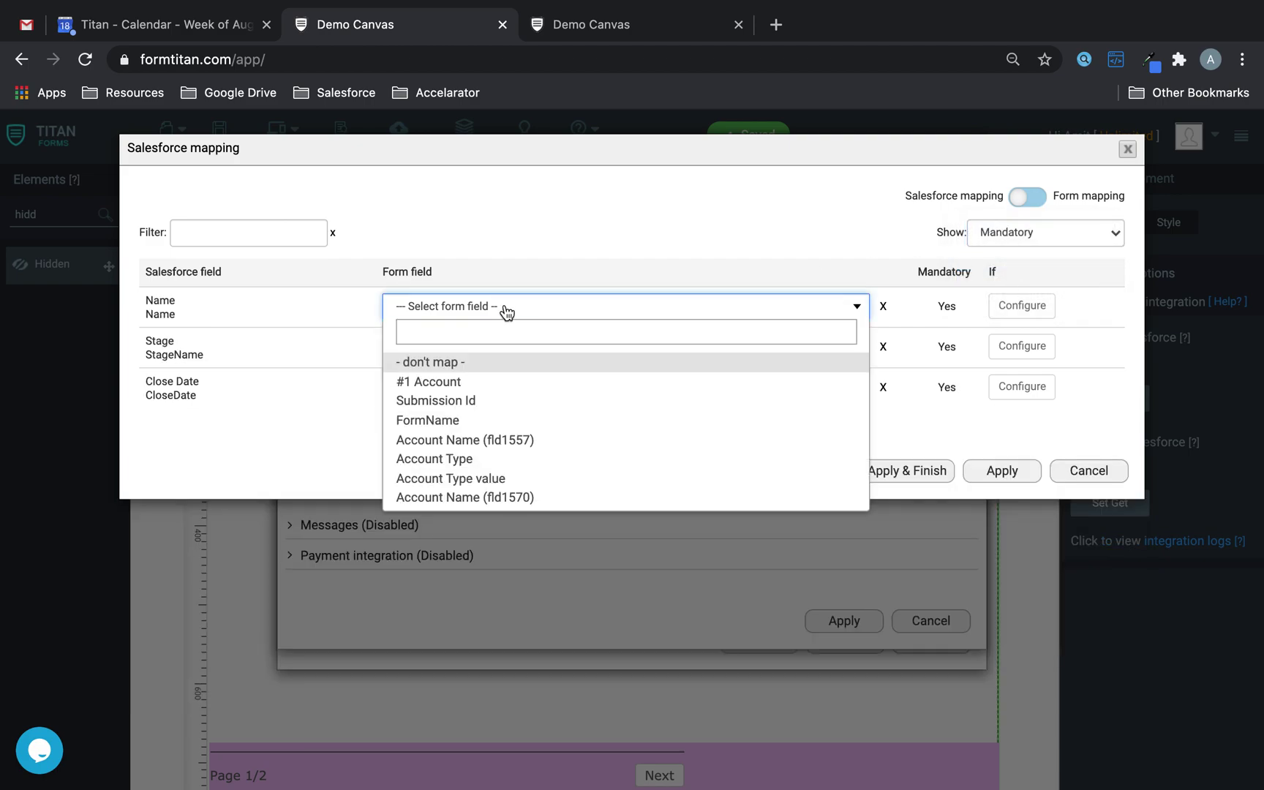
{"action": "type", "text": "opp"}
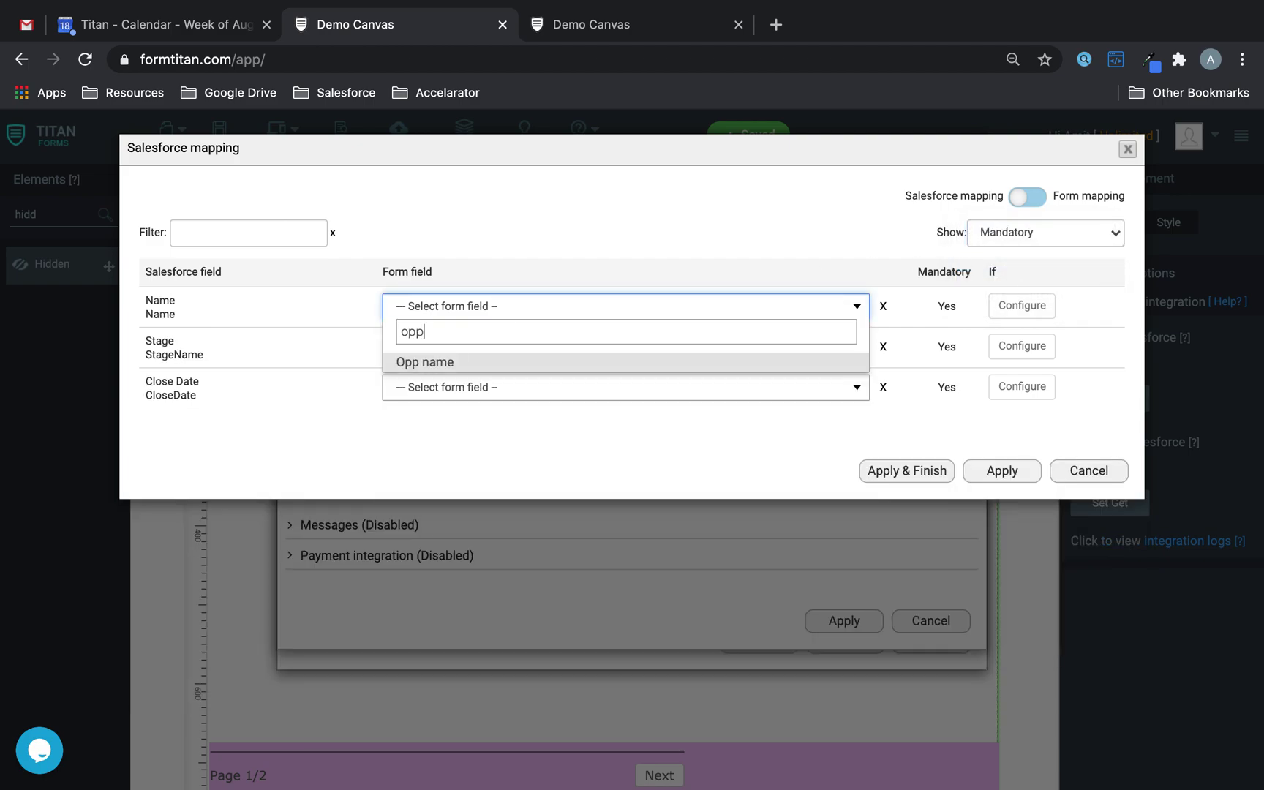
{"action": "left_click", "coordinate": [473, 365]}
Step: Set the Opportunity Stage to a fixed Other value of 'Prospecting'
{"action": "left_click", "coordinate": [494, 345]}
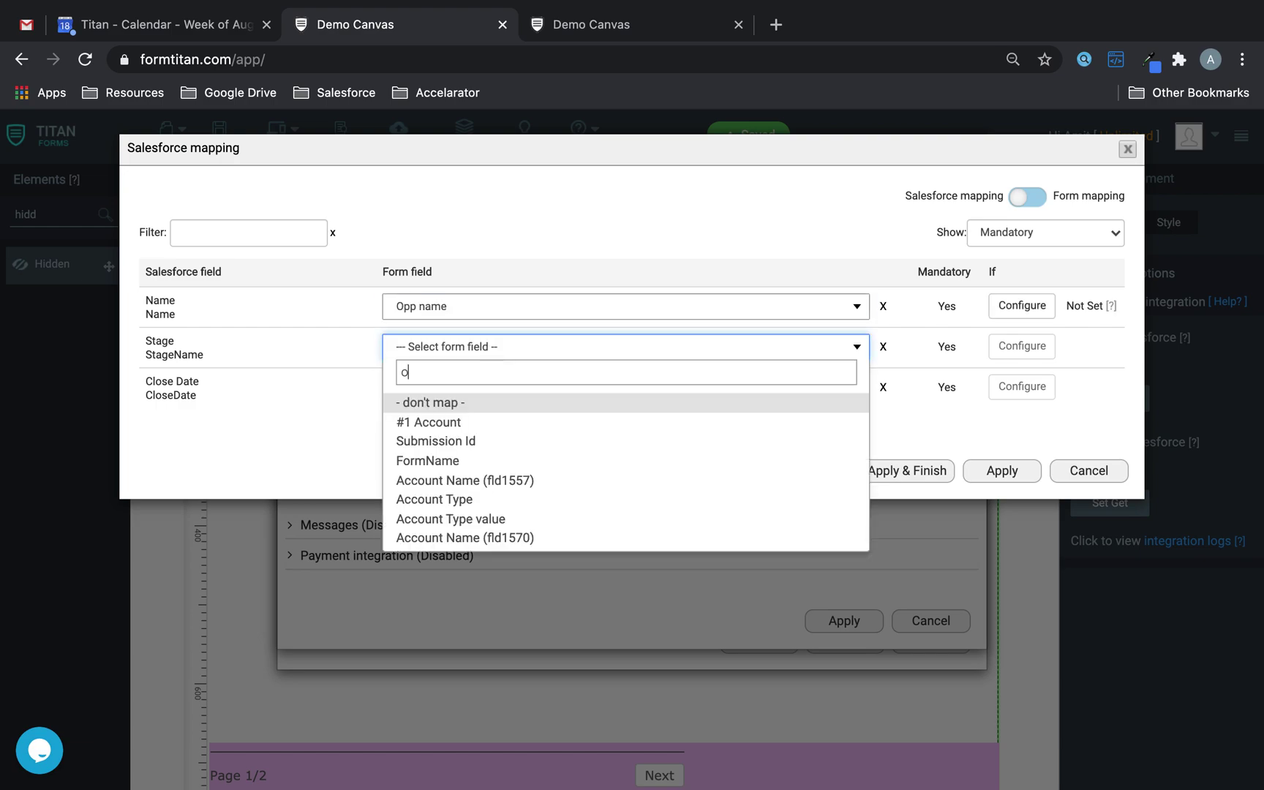
{"action": "type", "text": "pp"}
{"action": "key", "text": "BackSpace"}
{"action": "key", "text": "BackSpace"}
{"action": "key", "text": "BackSpace"}
{"action": "type", "text": "s"}
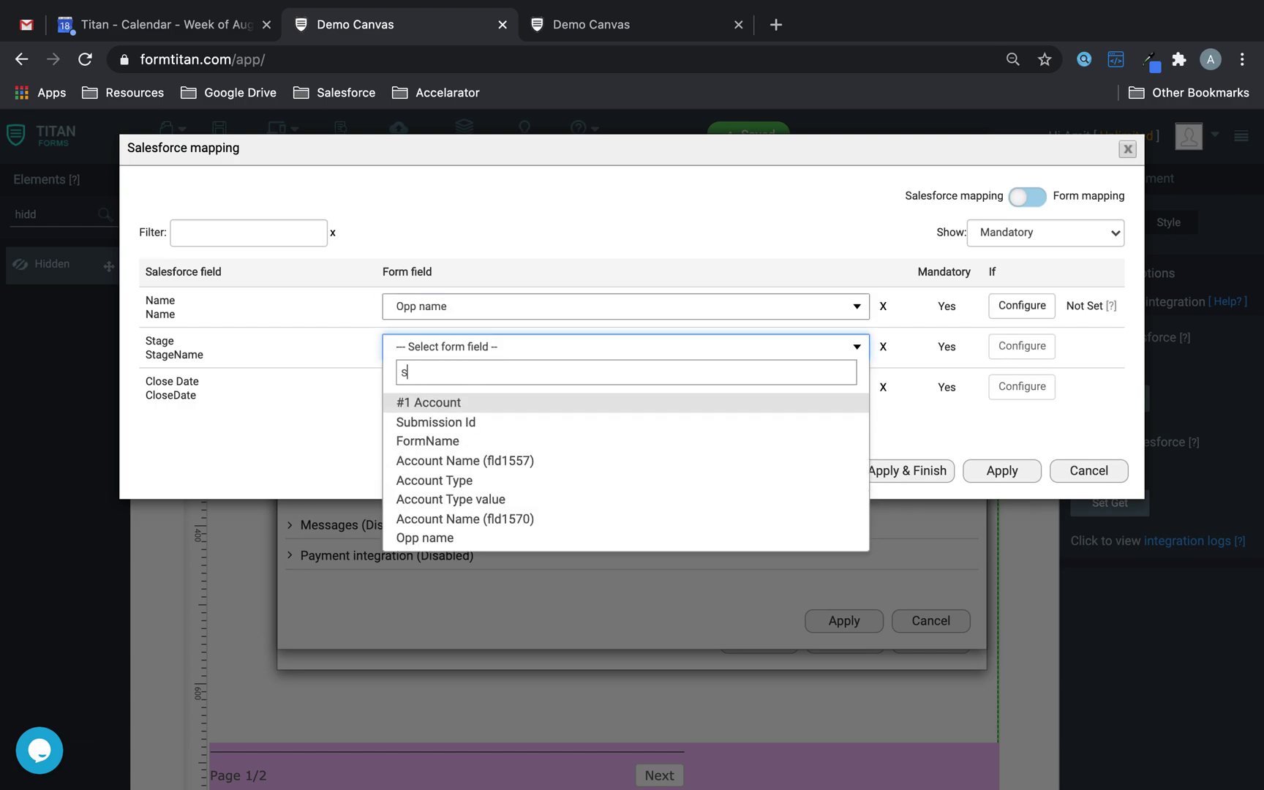
{"action": "type", "text": "tage"}
{"action": "key", "text": "BackSpace"}
{"action": "key", "text": "BackSpace"}
{"action": "key", "text": "BackSpace"}
{"action": "key", "text": "BackSpace"}
{"action": "key", "text": "BackSpace"}
{"action": "scroll", "coordinate": [477, 450], "scroll_direction": "down", "scroll_amount": 10}
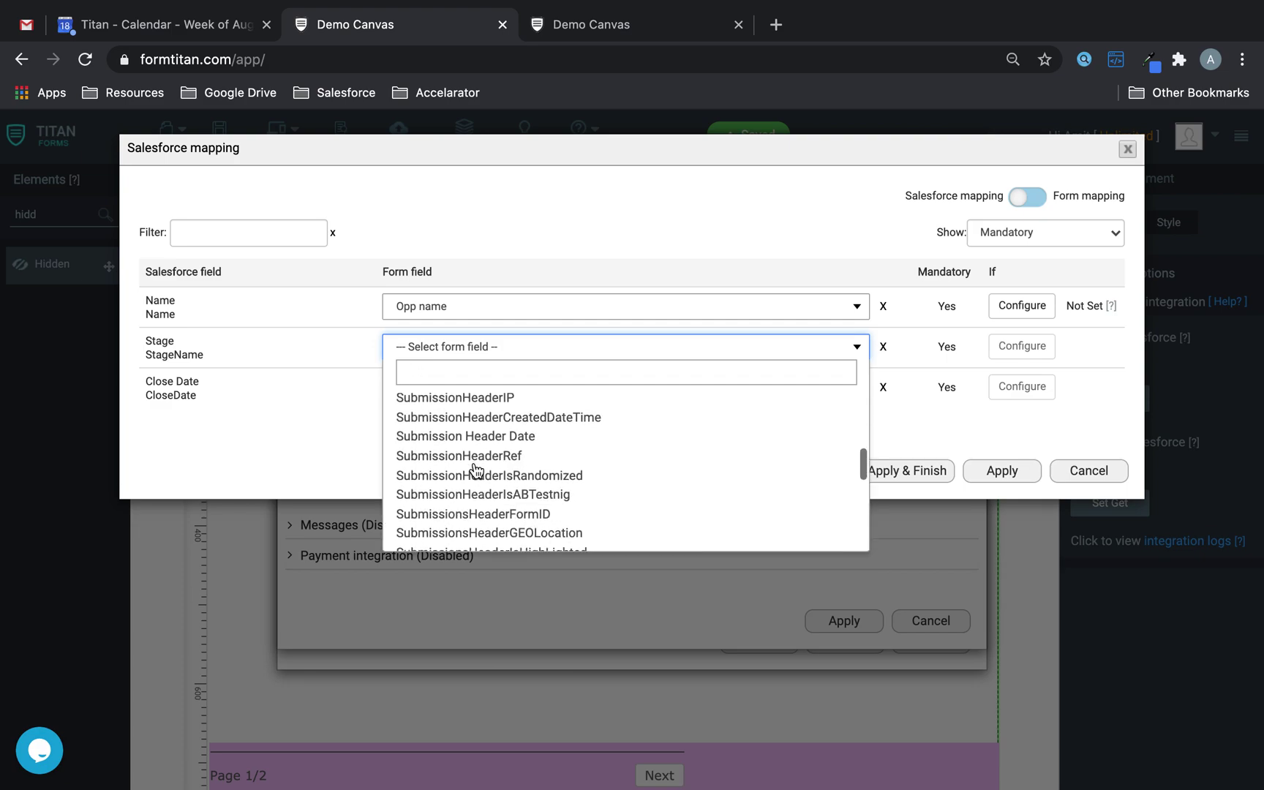
{"action": "scroll", "coordinate": [477, 470], "scroll_direction": "down", "scroll_amount": 5}
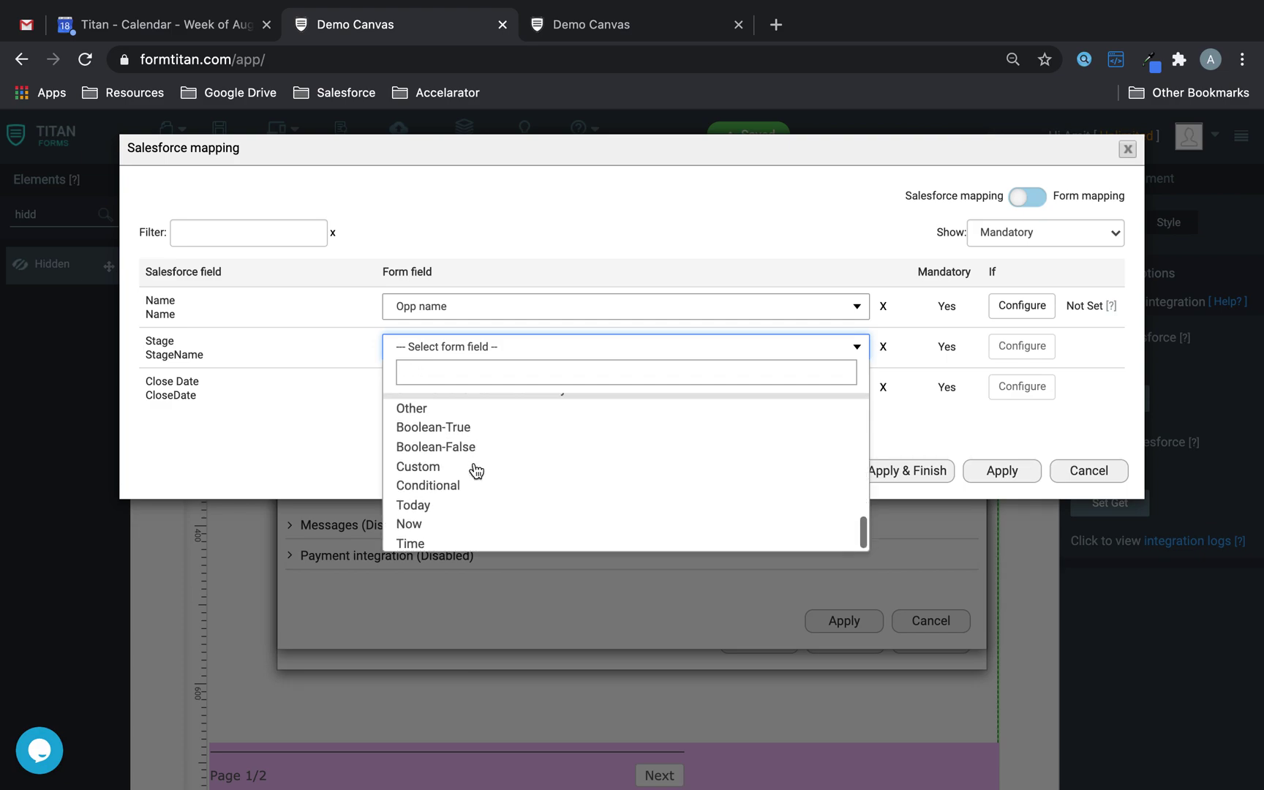
{"action": "scroll", "coordinate": [477, 470], "scroll_direction": "up", "scroll_amount": 3}
{"action": "scroll", "coordinate": [475, 469], "scroll_direction": "up", "scroll_amount": 1}
{"action": "type", "text": "other"}
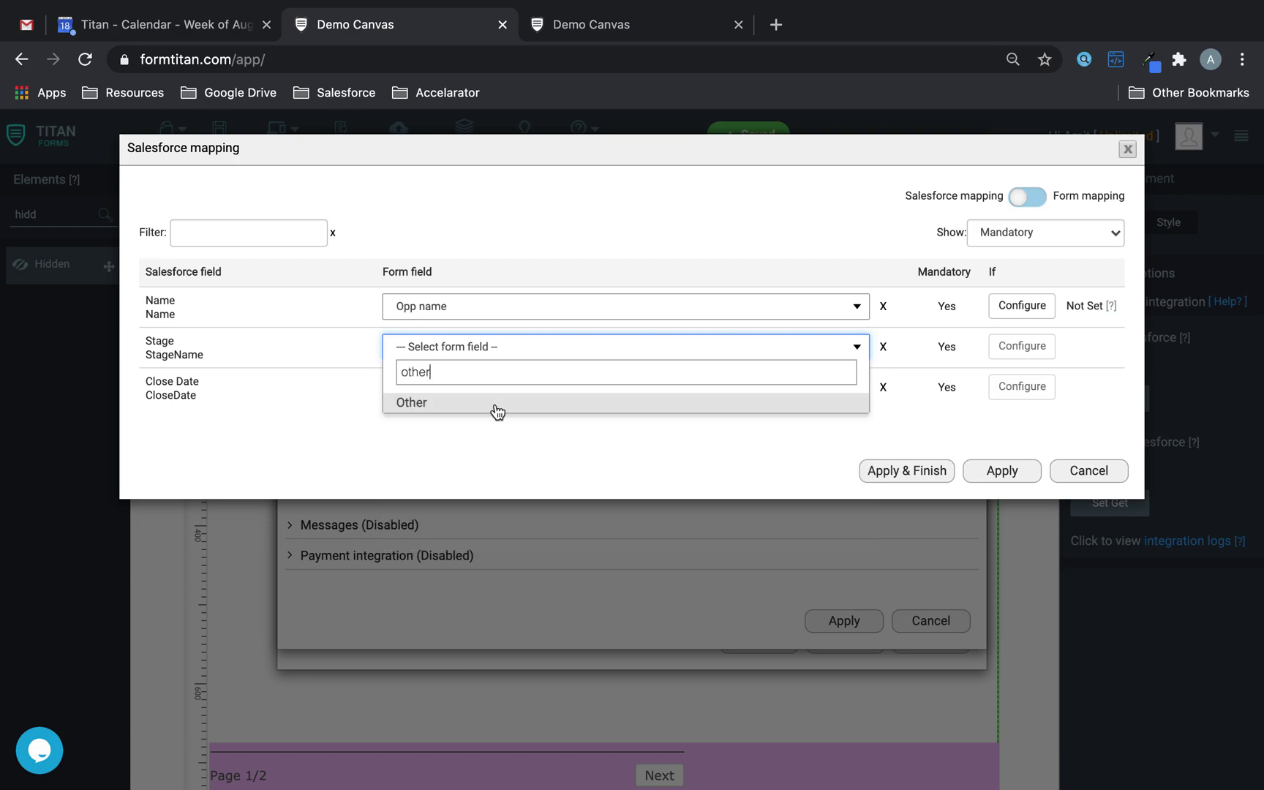
{"action": "left_click", "coordinate": [490, 402]}
{"action": "left_click", "coordinate": [776, 347]}
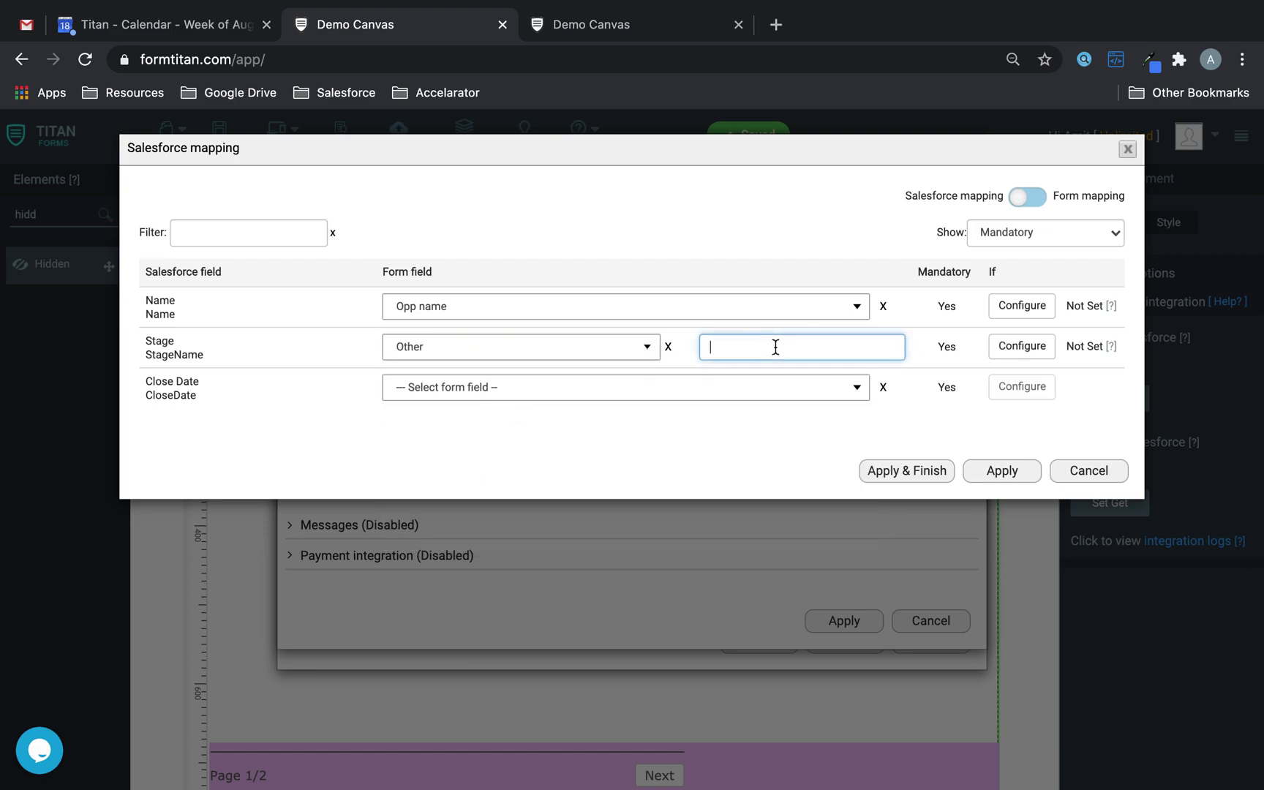
{"action": "type", "text": "Prospecting"}
Step: Set the Opportunity Close Date to Today
{"action": "left_click", "coordinate": [523, 393]}
{"action": "type", "text": "dat"}
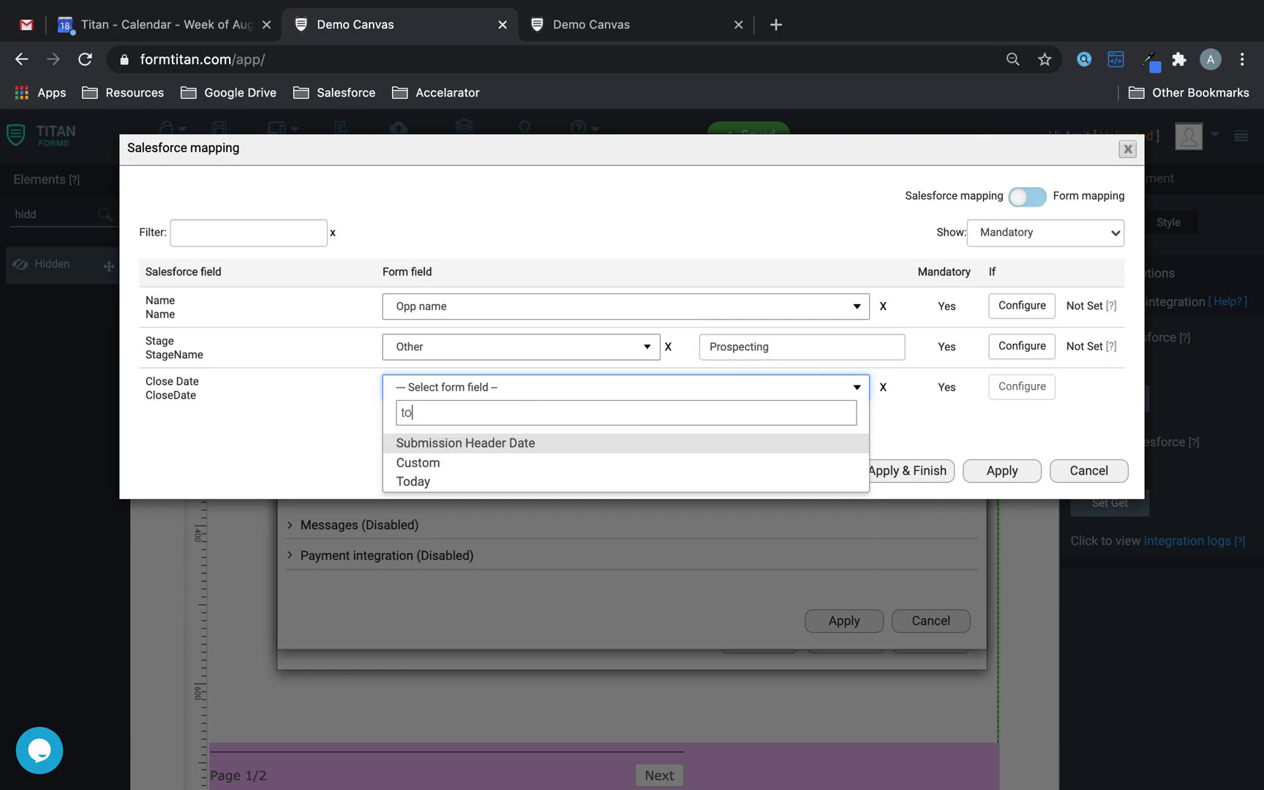
{"action": "left_click", "coordinate": [451, 447]}
{"action": "left_click", "coordinate": [479, 399]}
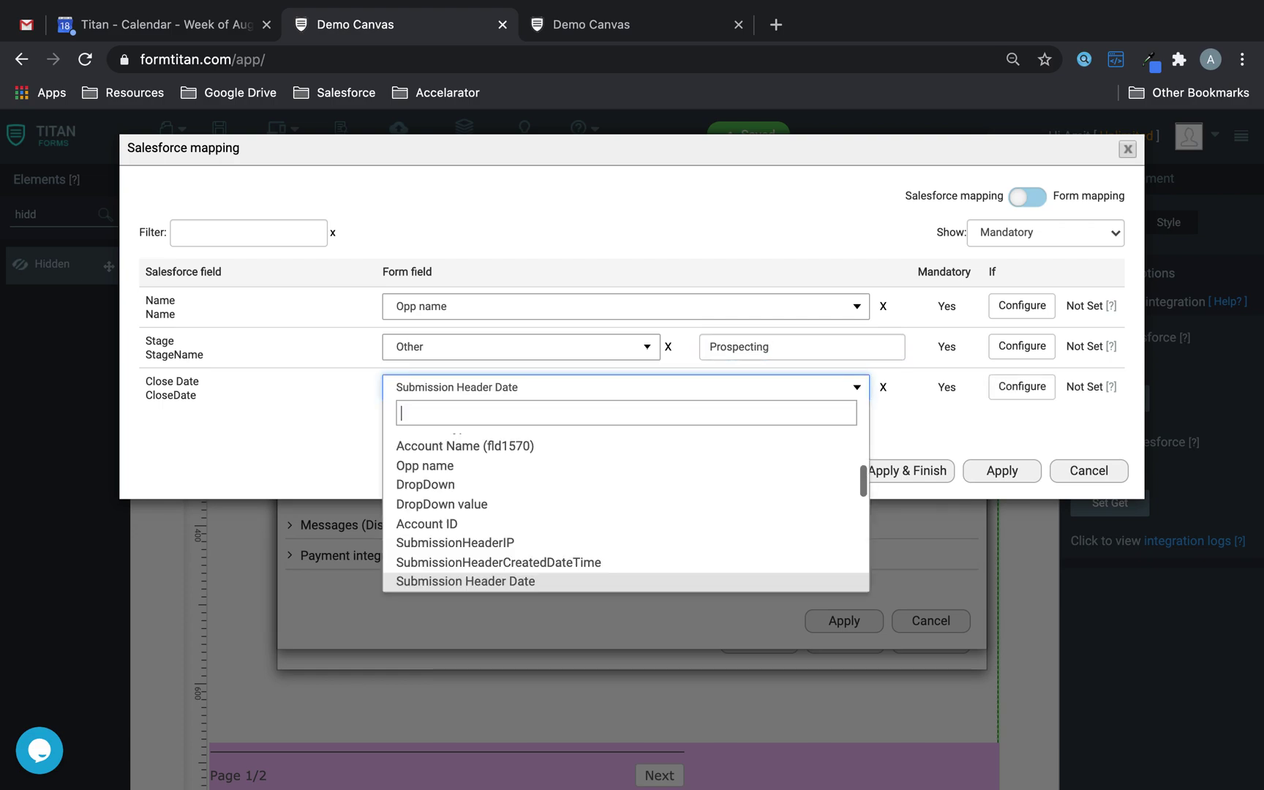
{"action": "type", "text": "tod"}
{"action": "left_click", "coordinate": [443, 469]}
Step: Show all Opportunity fields, map AccountId from the passed Account ID, and confirm the mapping
{"action": "left_click", "coordinate": [1097, 235]}
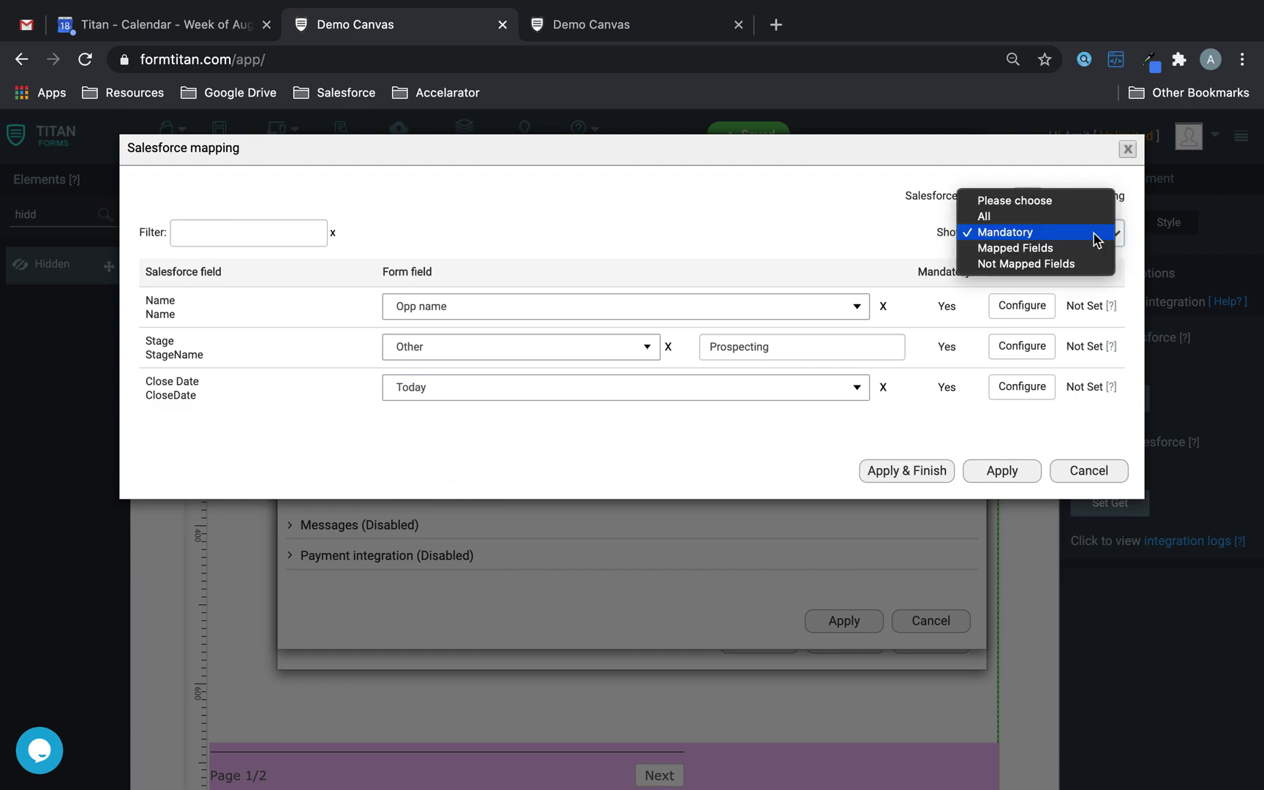
{"action": "left_click", "coordinate": [1038, 209]}
{"action": "left_click", "coordinate": [231, 229]}
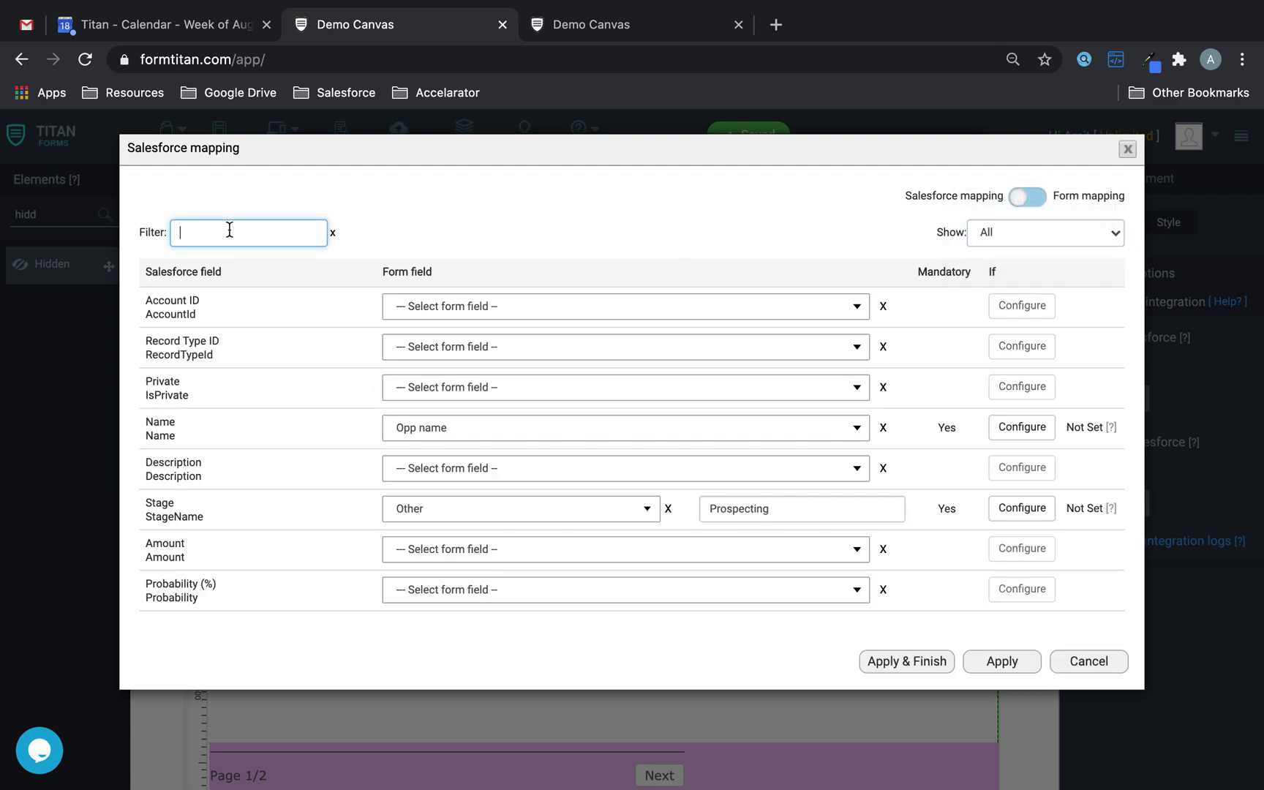
{"action": "left_click", "coordinate": [389, 316]}
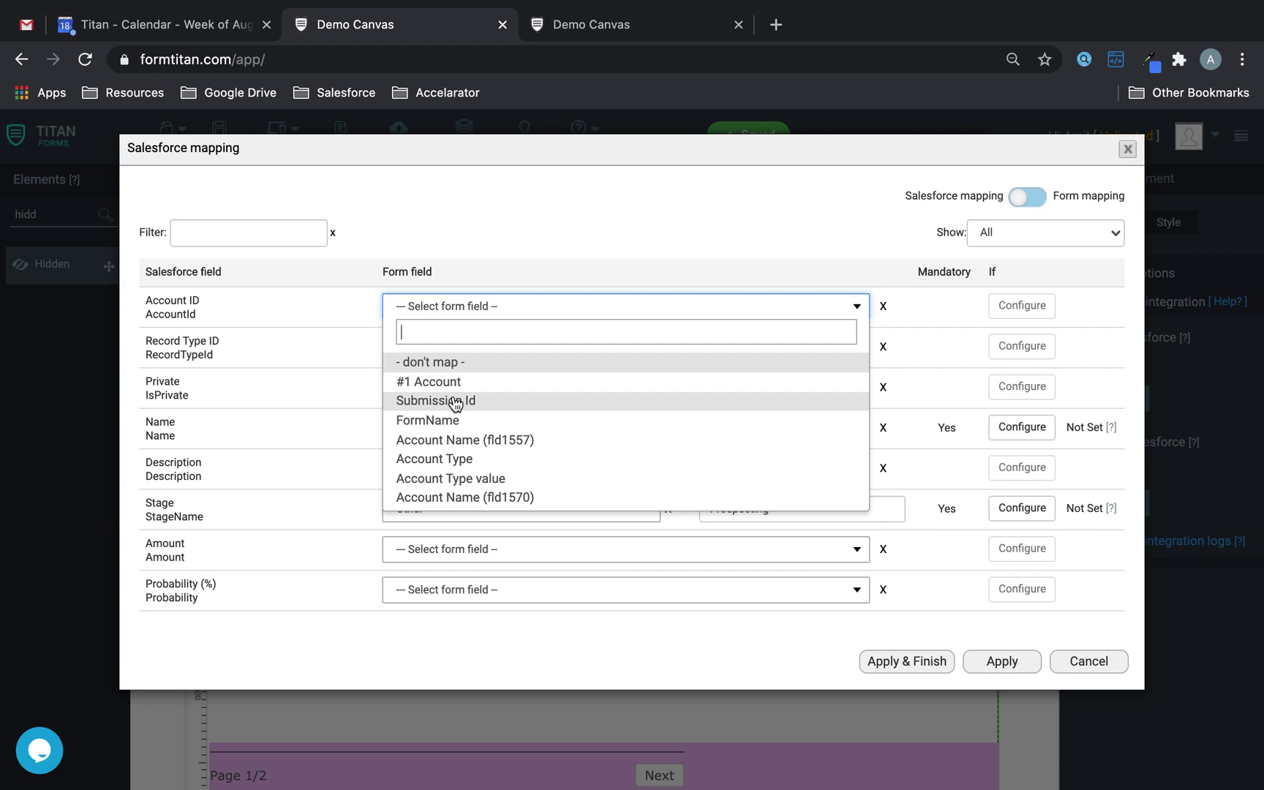
{"action": "type", "text": "accou"}
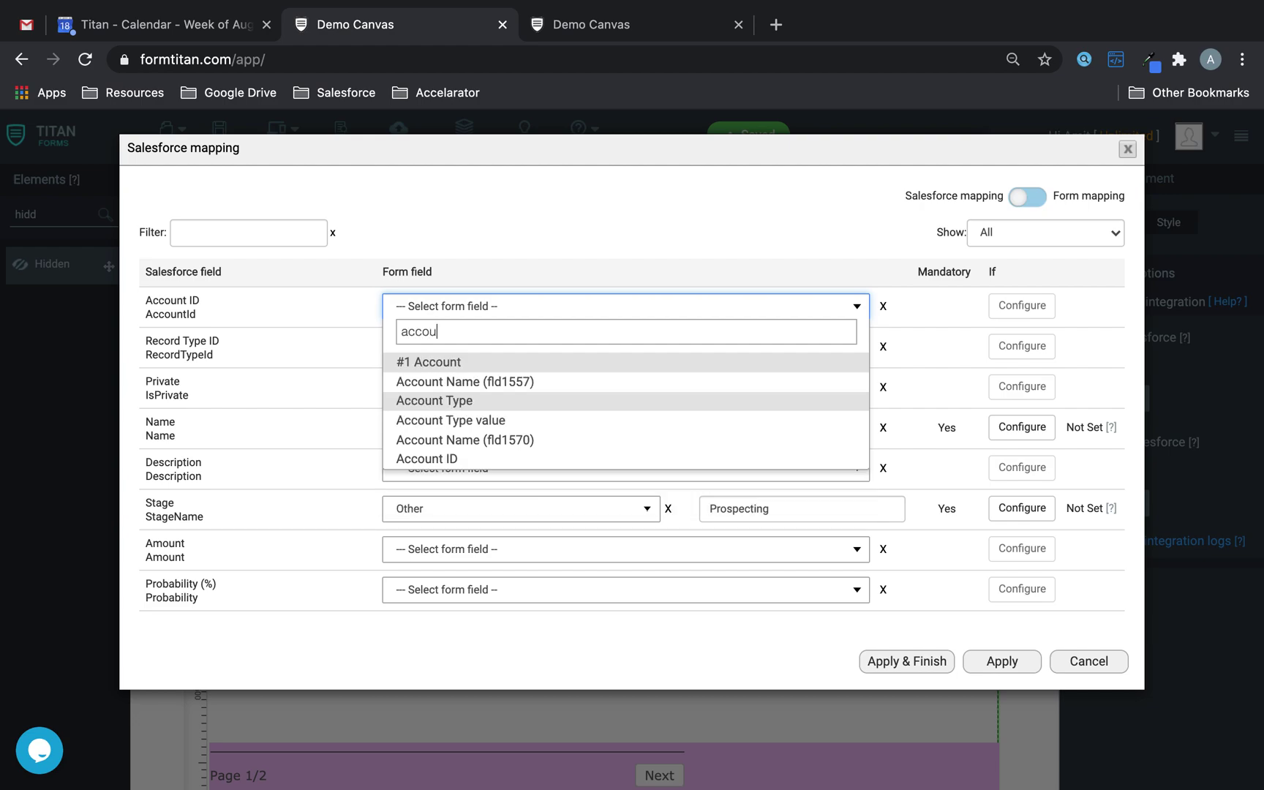
{"action": "left_click", "coordinate": [466, 459]}
{"action": "left_click", "coordinate": [1003, 662]}
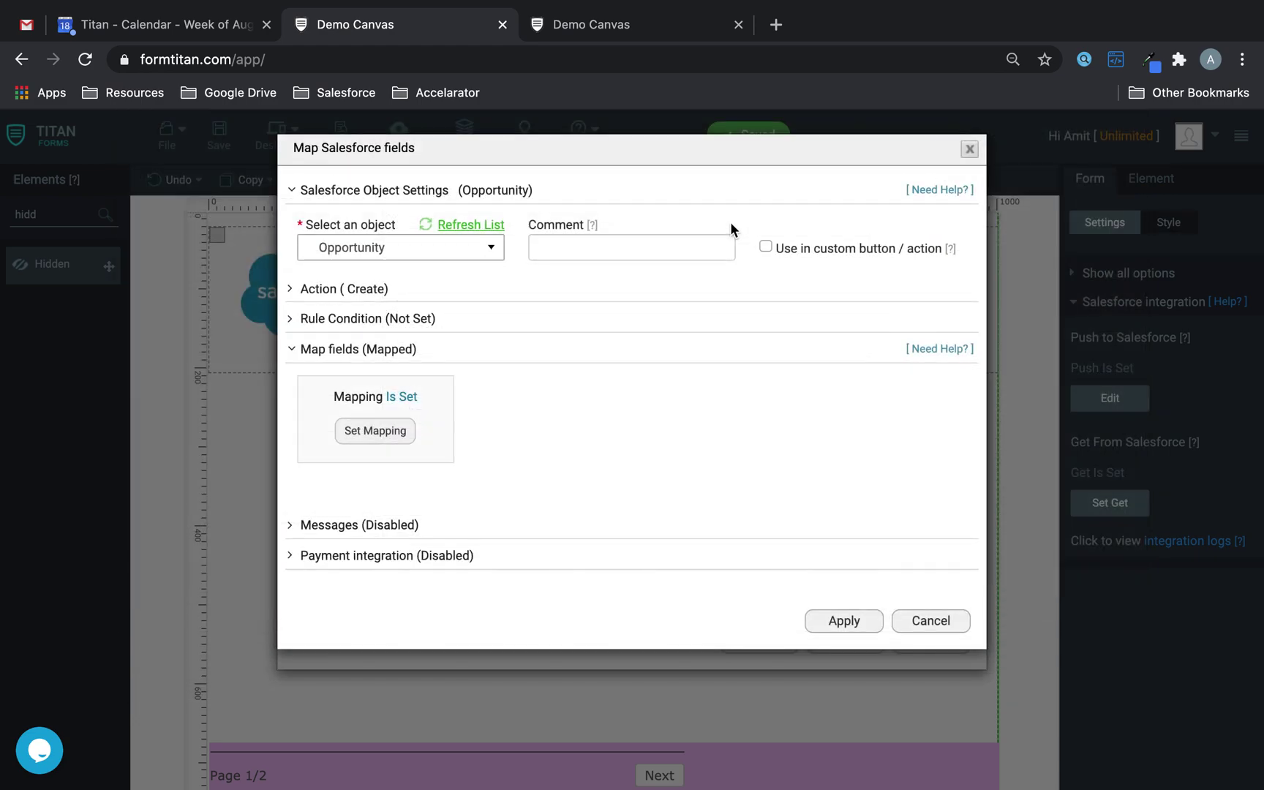
Step: Mark the Opportunity push for custom-button use, finish the setup, and save
{"action": "left_click", "coordinate": [764, 248]}
{"action": "left_click", "coordinate": [846, 619]}
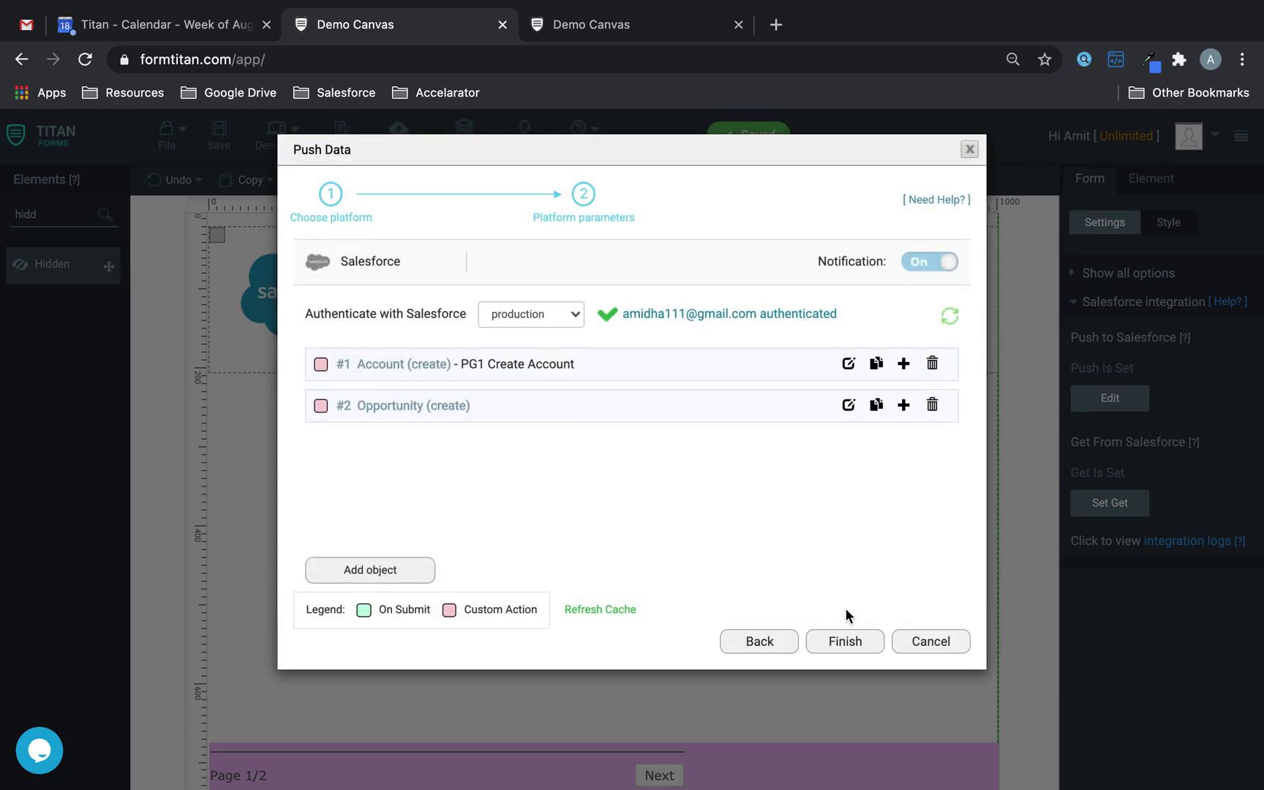
{"action": "left_click", "coordinate": [861, 643]}
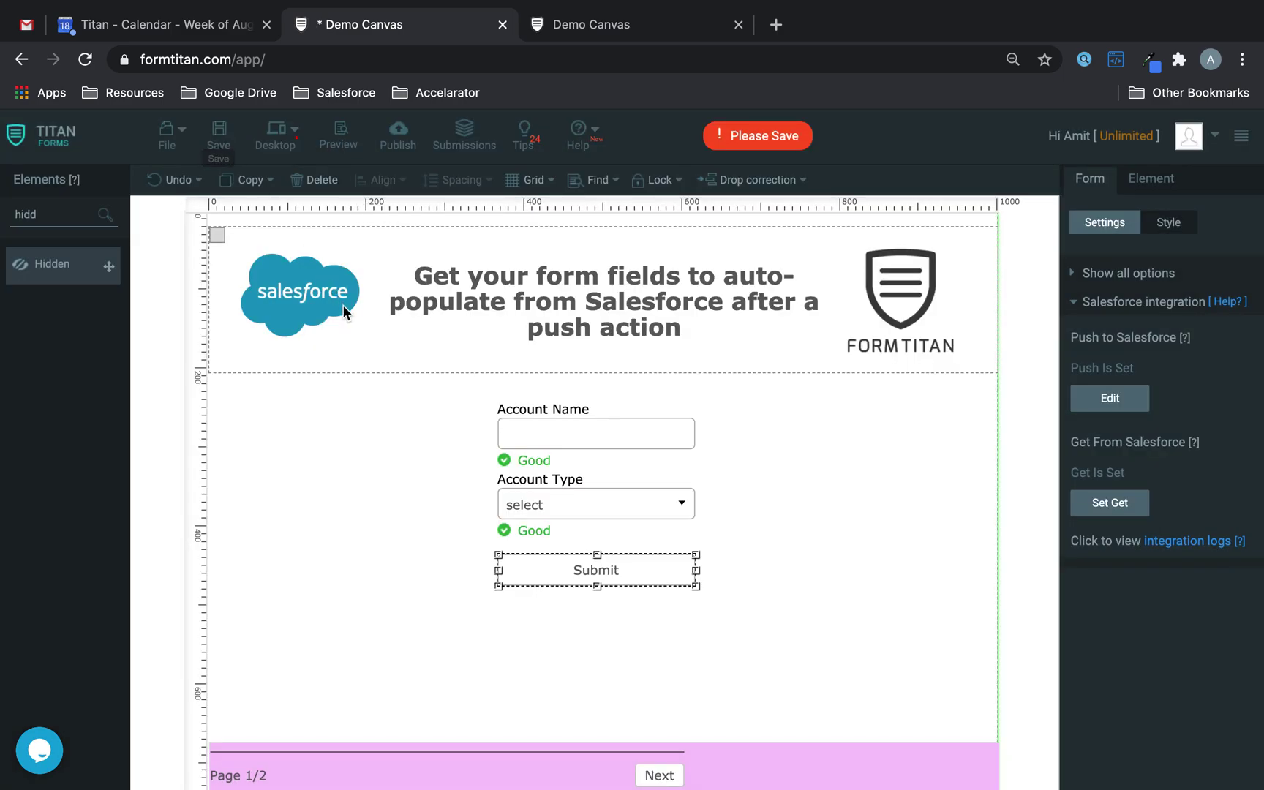
{"action": "left_click", "coordinate": [219, 137]}
Step: Check page 1 Submit's Salesforce action settings, closing them unchanged
{"action": "left_click", "coordinate": [619, 568]}
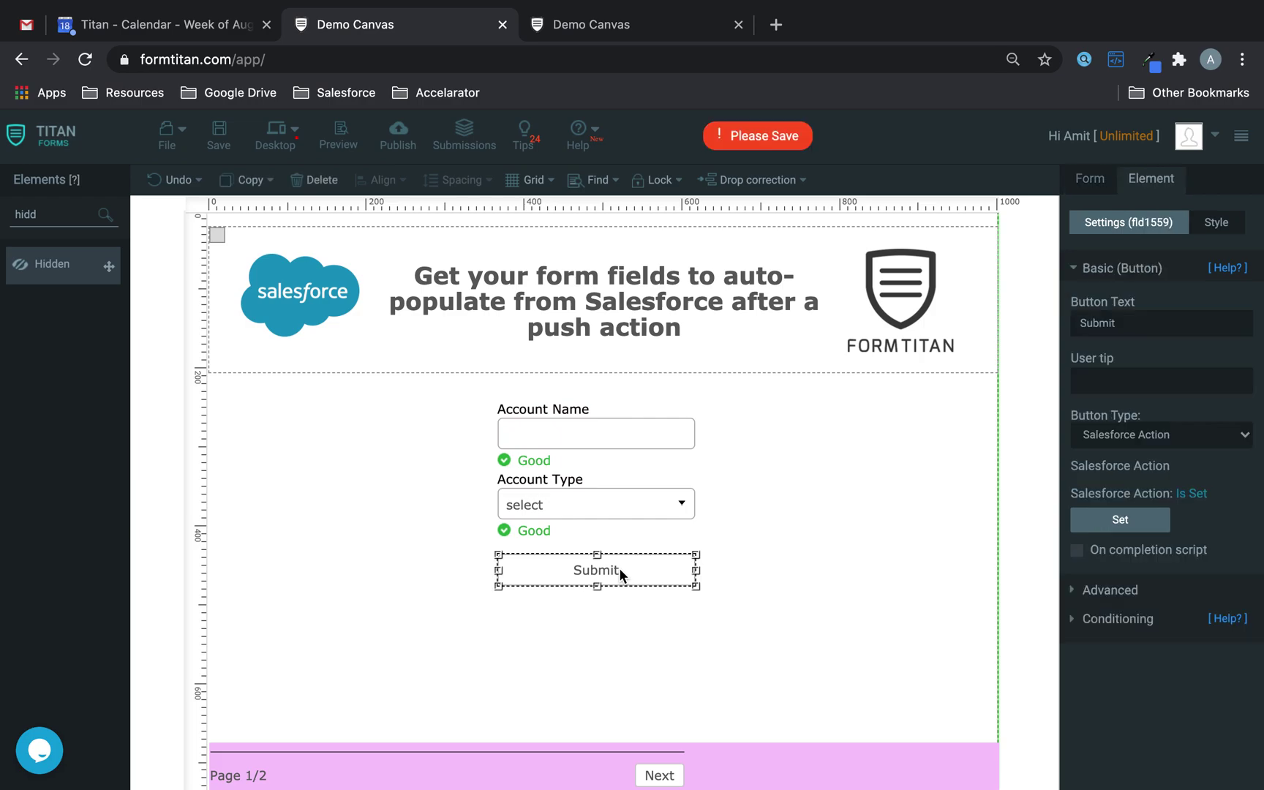
{"action": "left_click", "coordinate": [1108, 439]}
{"action": "left_click", "coordinate": [927, 517]}
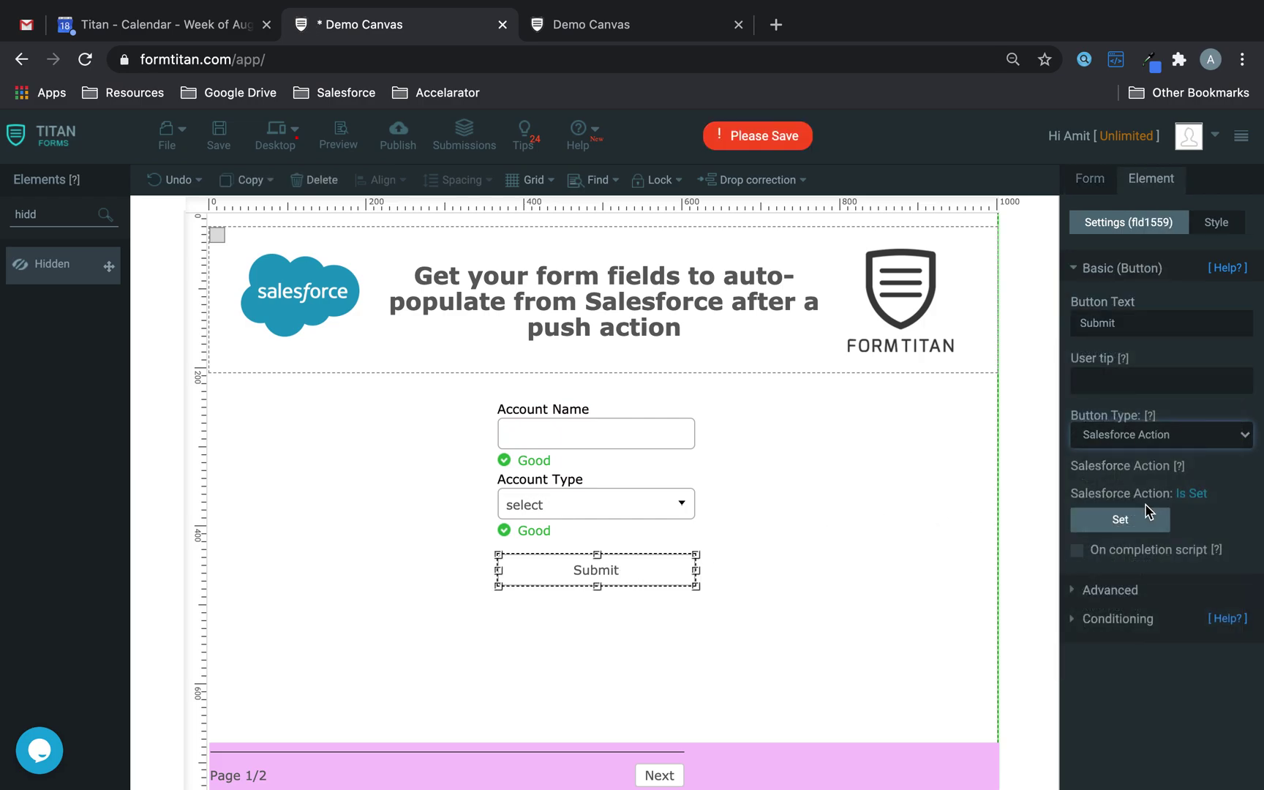
{"action": "left_click", "coordinate": [1147, 518]}
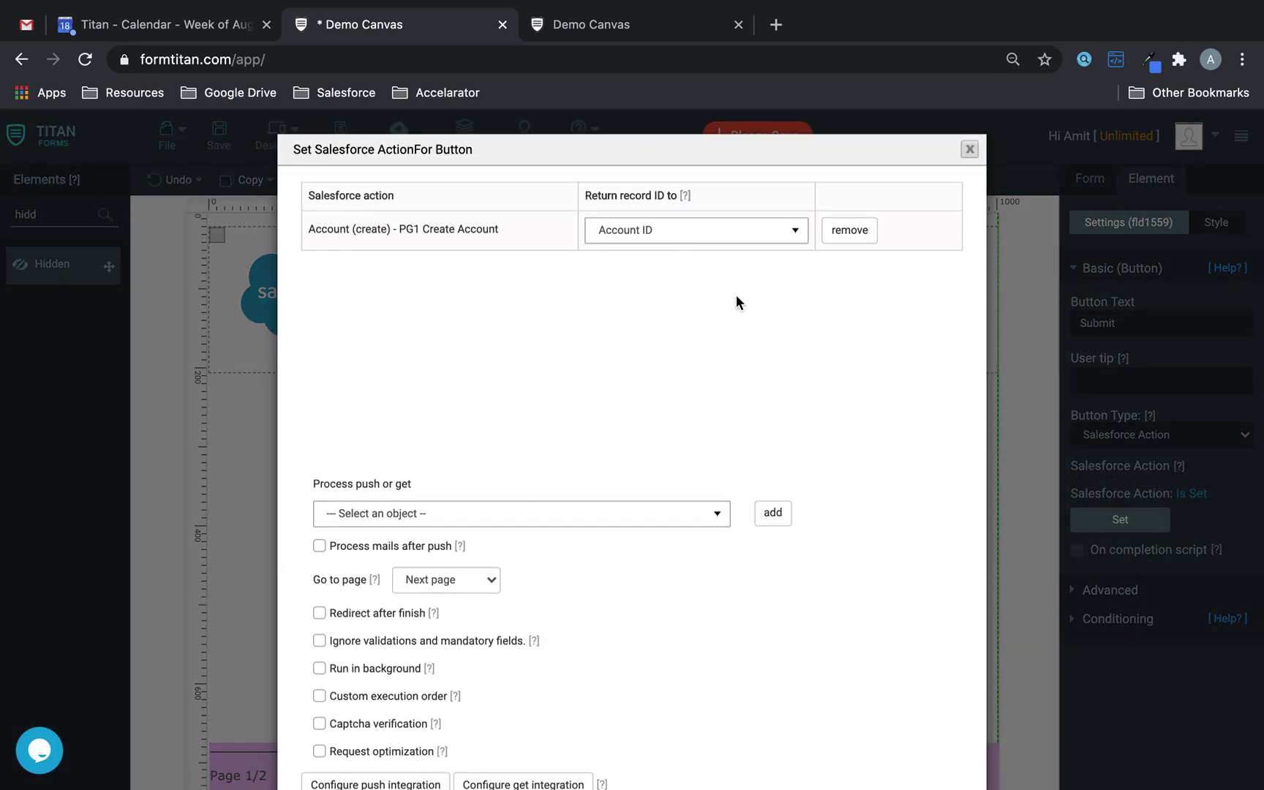
{"action": "left_click", "coordinate": [970, 149]}
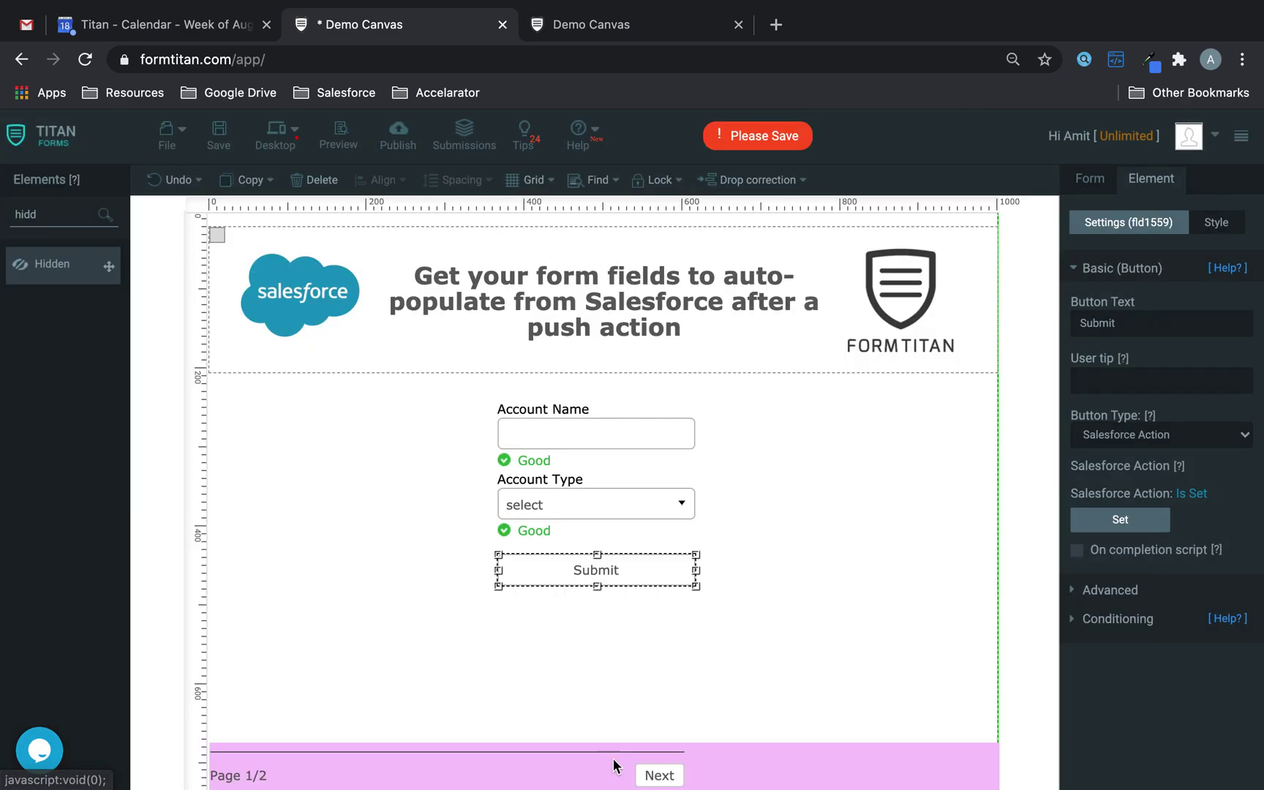
Step: Add Opportunity (create) to page 2's Submit button actions, apply, and save the form
{"action": "left_click", "coordinate": [659, 775]}
{"action": "left_click", "coordinate": [621, 613]}
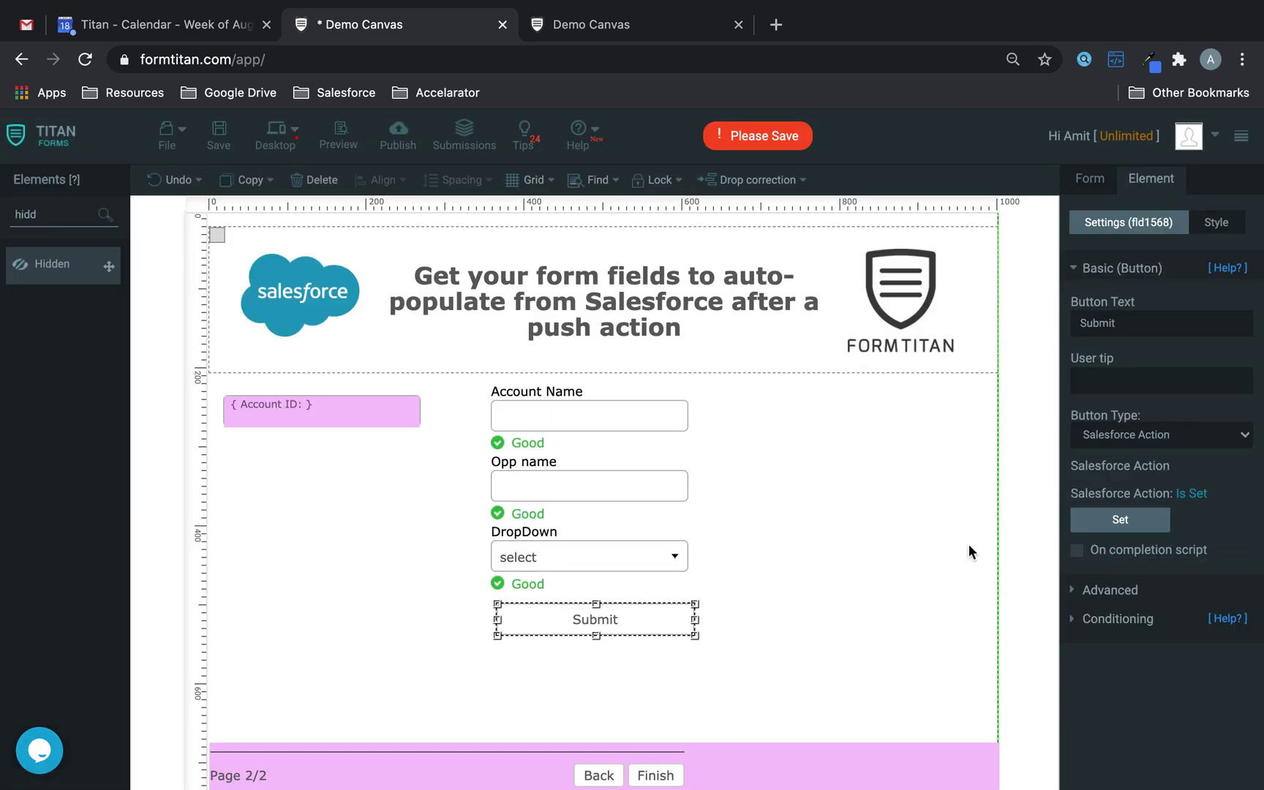
{"action": "left_click", "coordinate": [1139, 523]}
{"action": "left_click", "coordinate": [518, 514]}
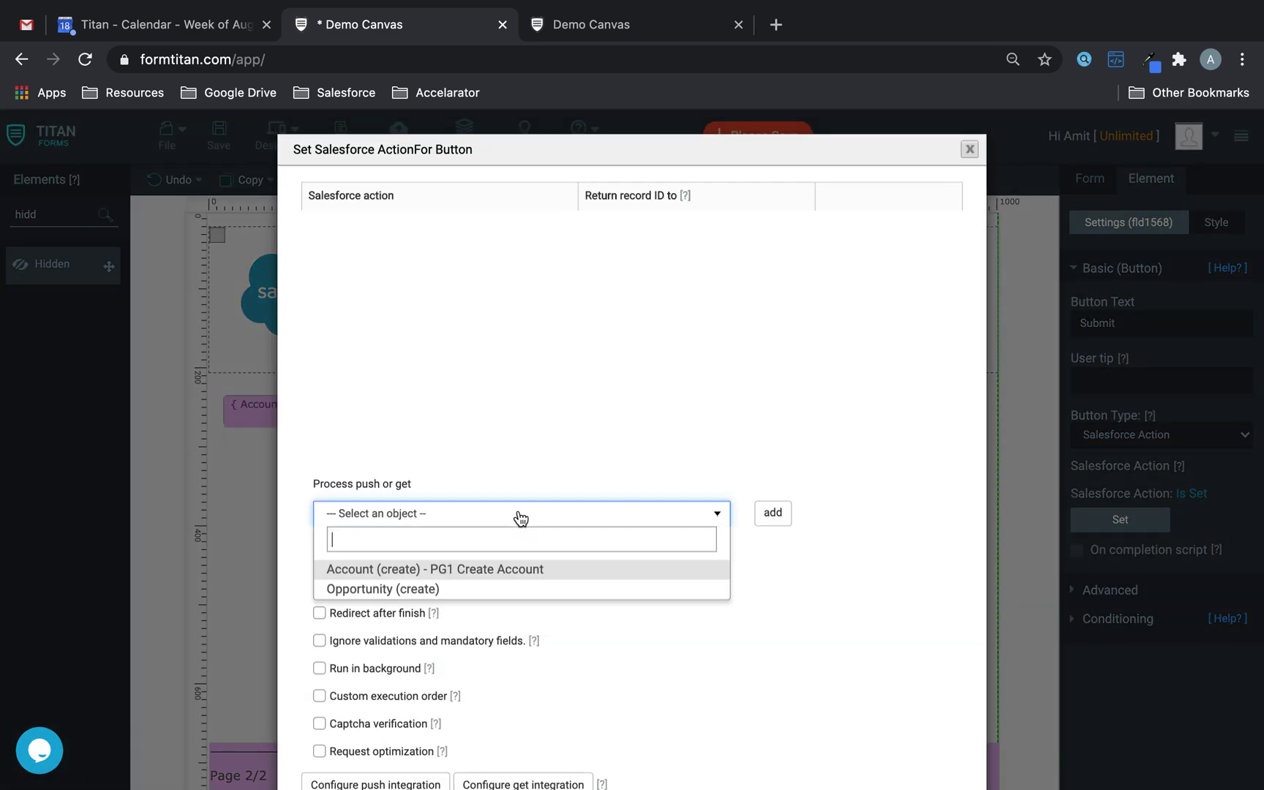
{"action": "left_click", "coordinate": [451, 591]}
{"action": "left_click", "coordinate": [773, 513]}
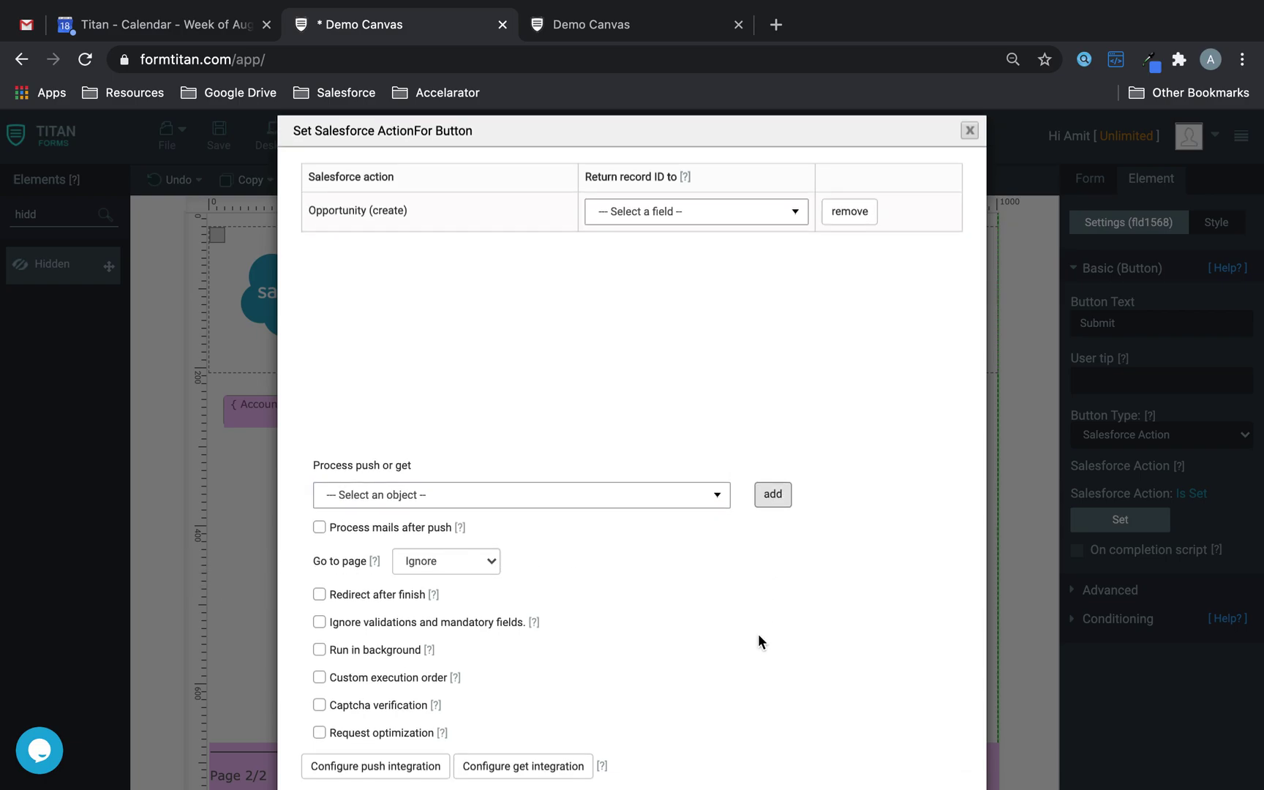
{"action": "scroll", "coordinate": [756, 641], "scroll_direction": "down", "scroll_amount": 1}
{"action": "left_click", "coordinate": [841, 735]}
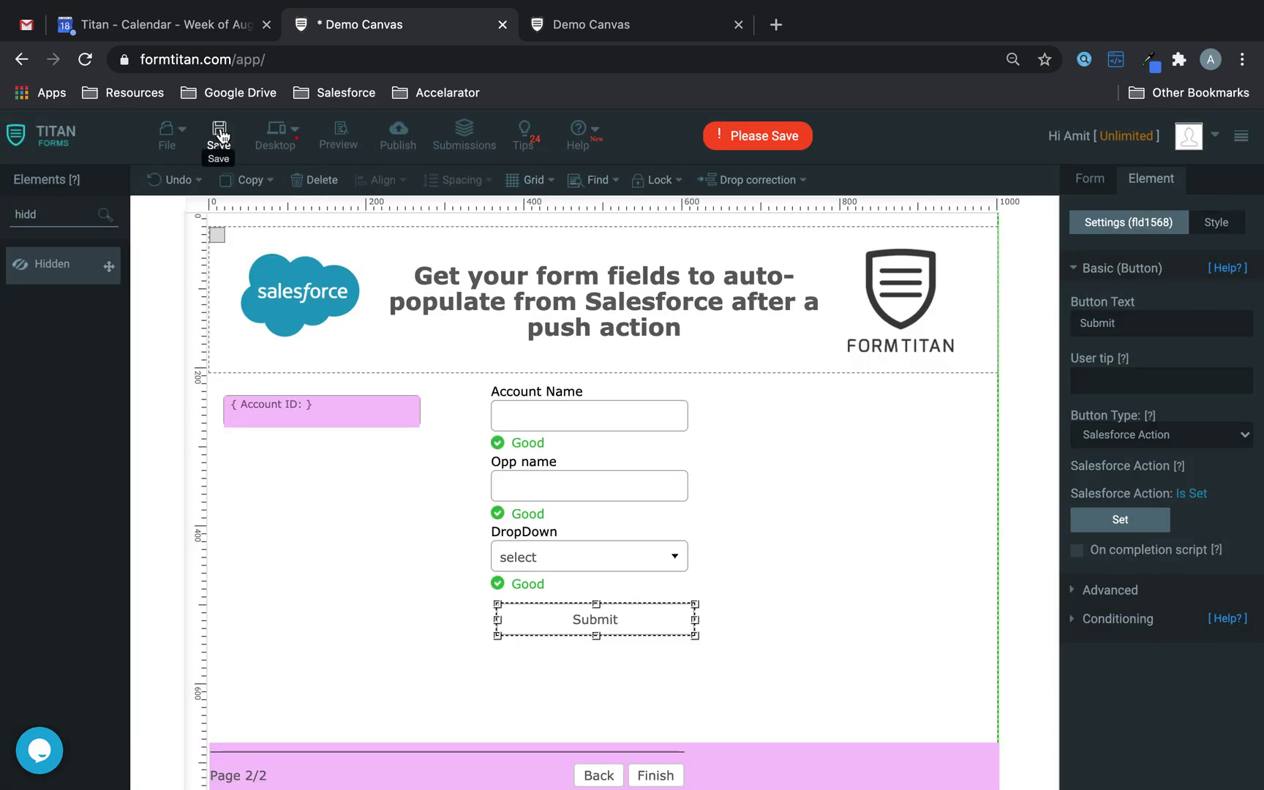
{"action": "left_click", "coordinate": [218, 135]}
{"action": "left_click", "coordinate": [625, 28]}
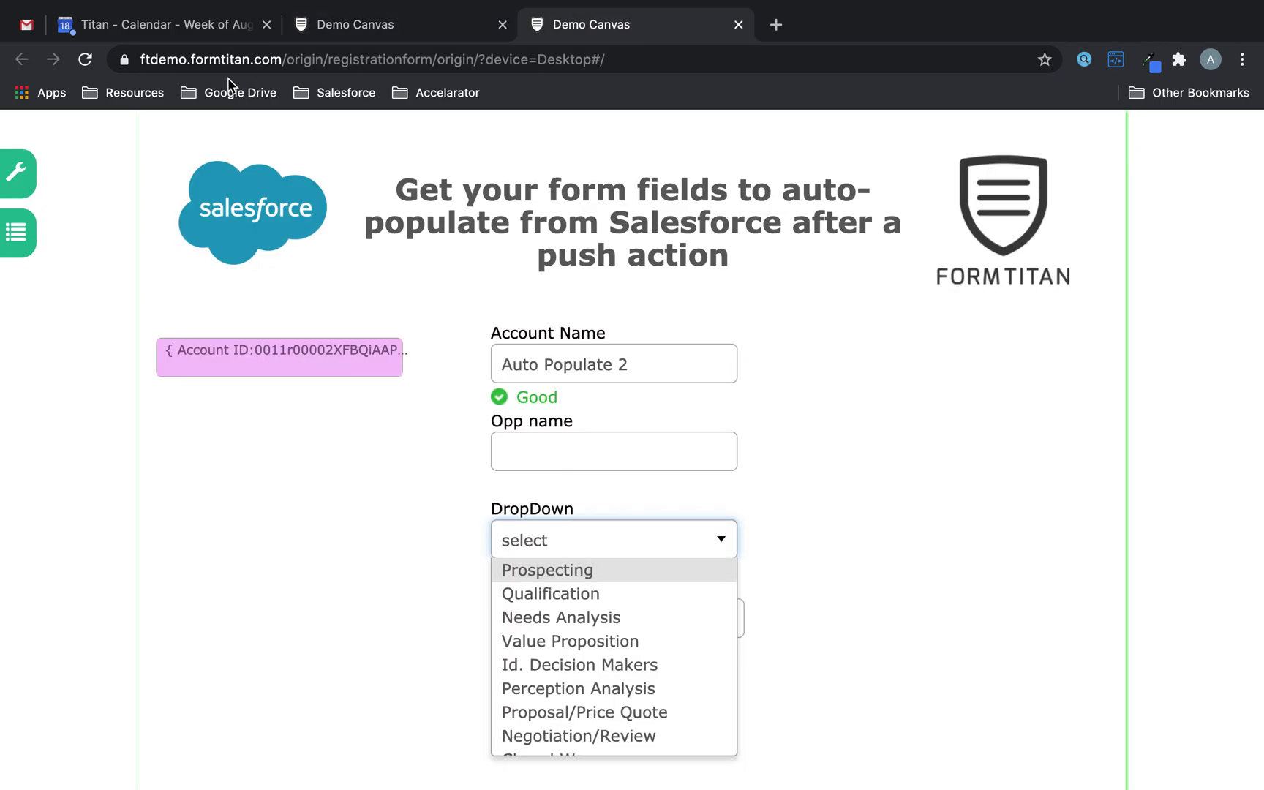
Step: Reload the preview and submit page 1 with account Auto Populate 3, type Installation Partner
{"action": "left_click", "coordinate": [87, 60]}
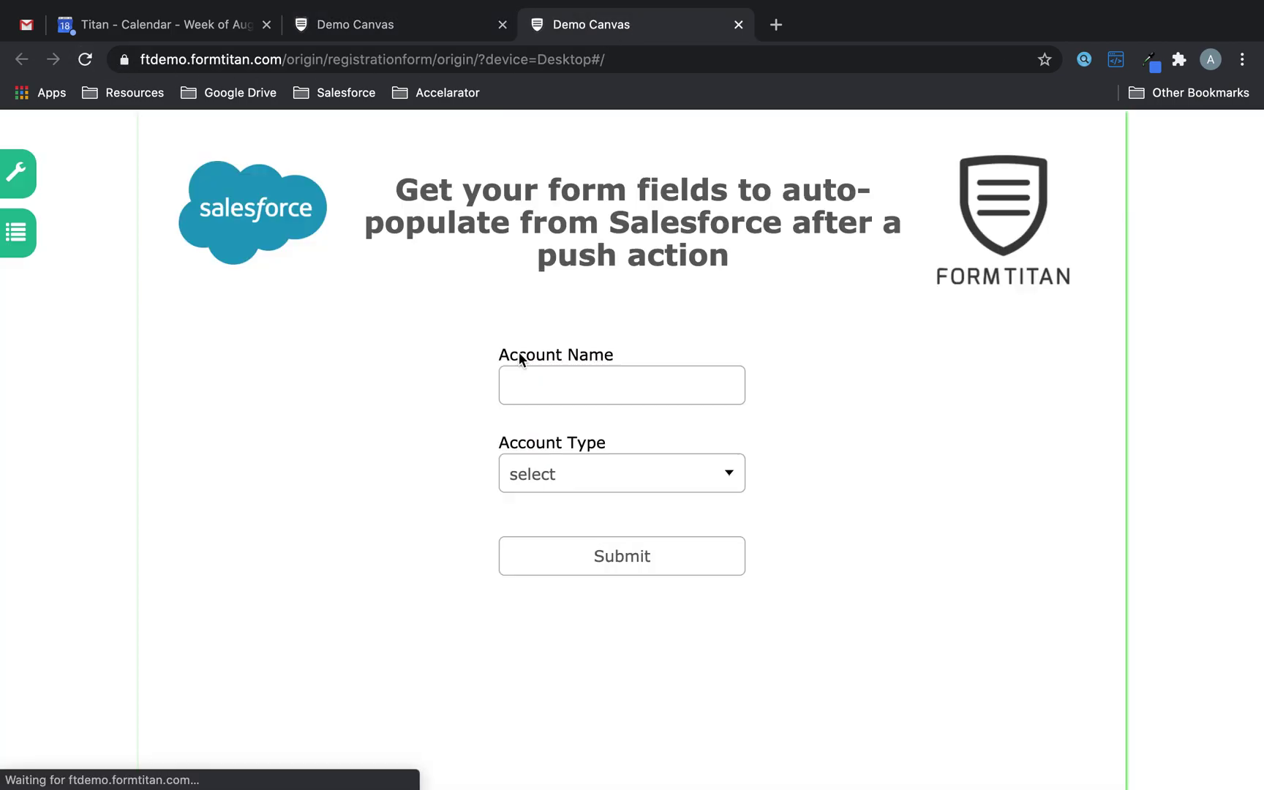
{"action": "left_click", "coordinate": [556, 393]}
{"action": "type", "text": "Auto Populate 3"}
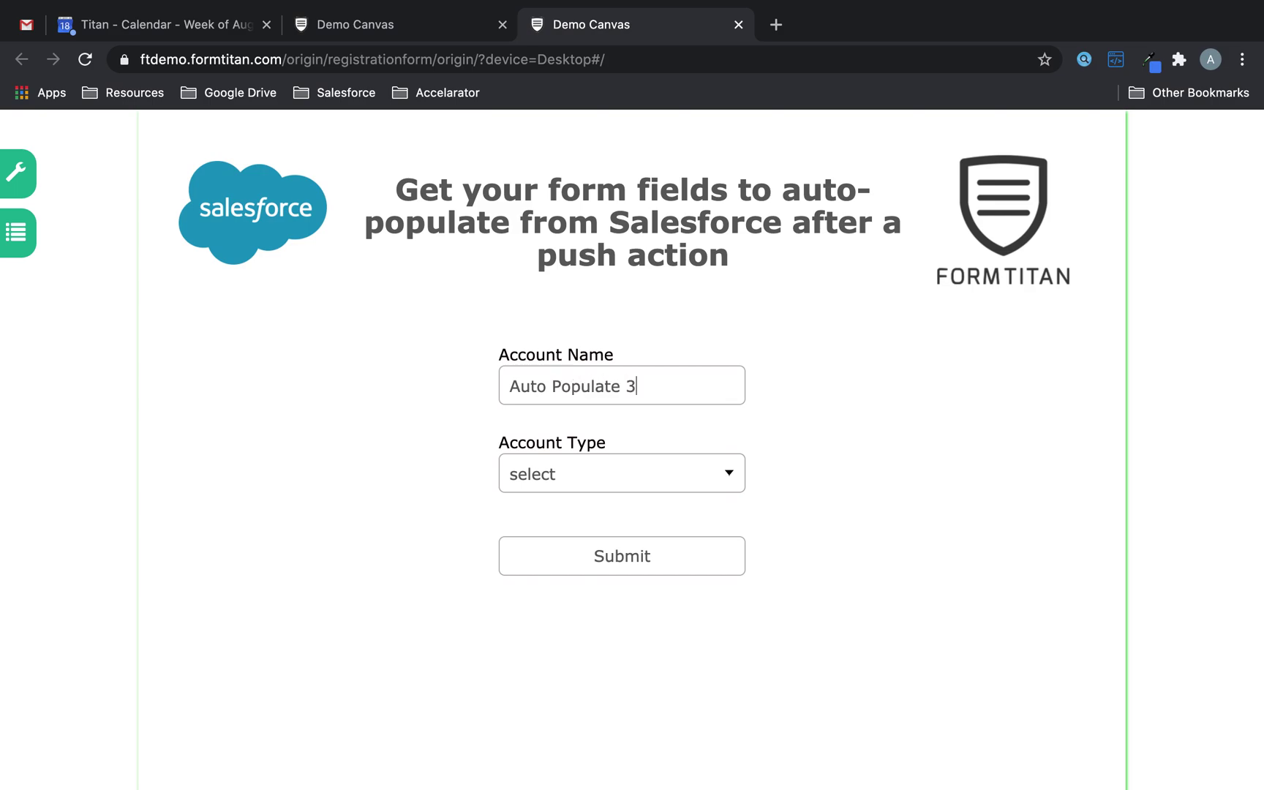
{"action": "left_click", "coordinate": [566, 484]}
{"action": "left_click", "coordinate": [570, 598]}
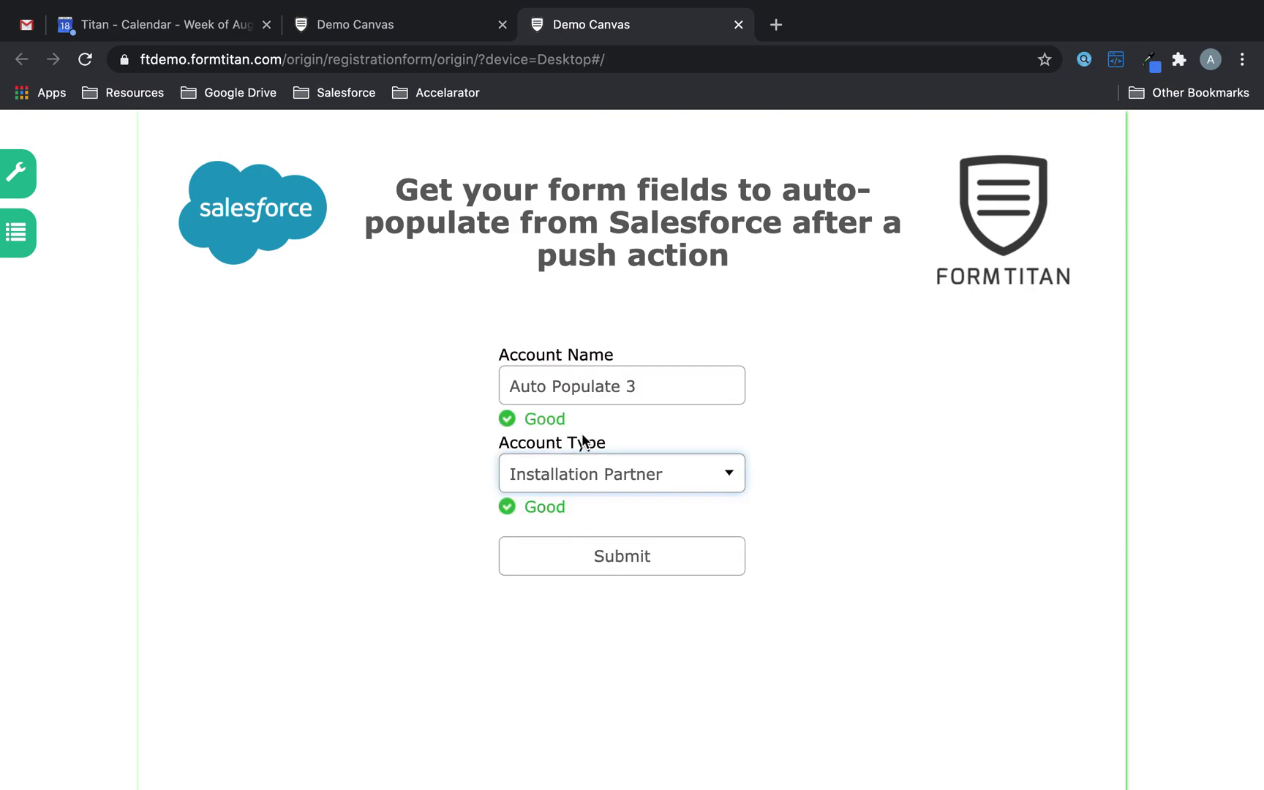
{"action": "left_click", "coordinate": [607, 570]}
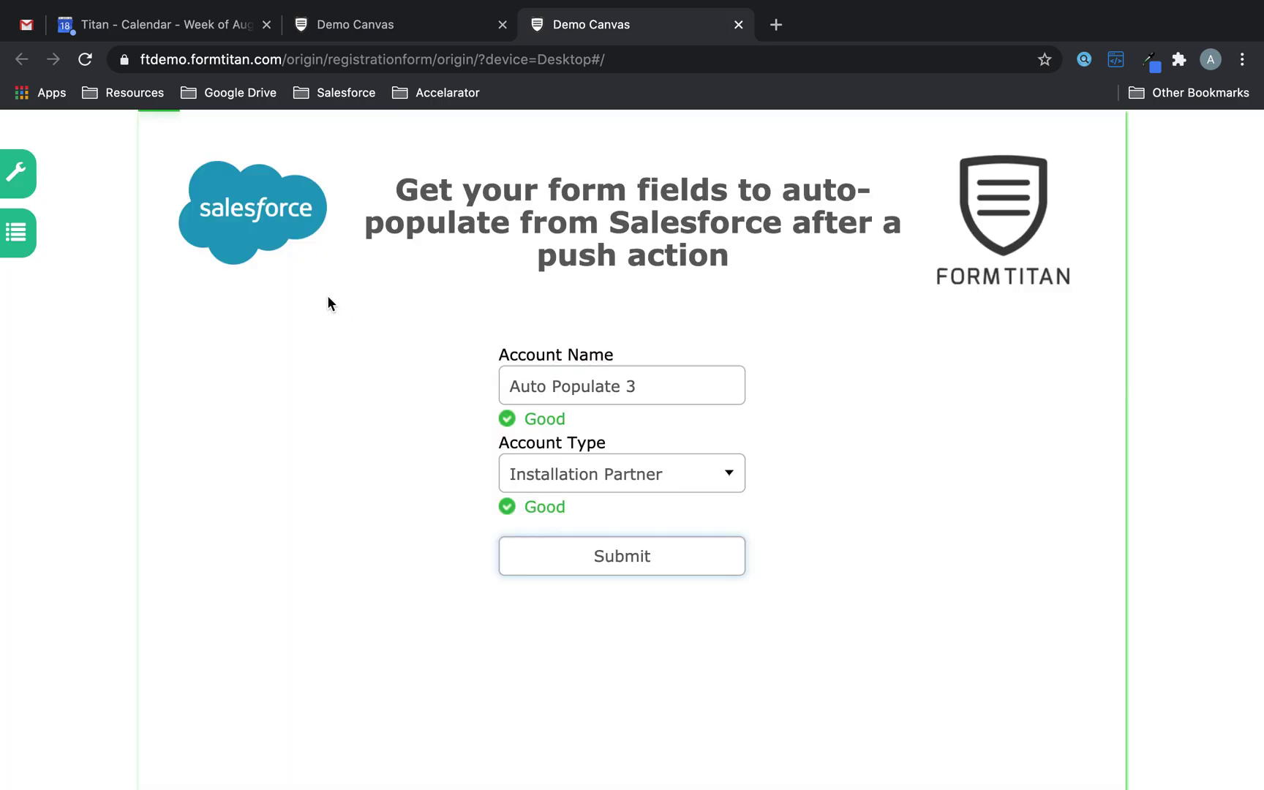
Step: Check the passed Account ID, then submit opportunity Titan Demo Populate 3 at Prospecting stage
{"action": "left_click_drag", "start_coordinate": [249, 350], "coordinate": [385, 351]}
{"action": "left_click", "coordinate": [652, 370]}
{"action": "left_click", "coordinate": [593, 458]}
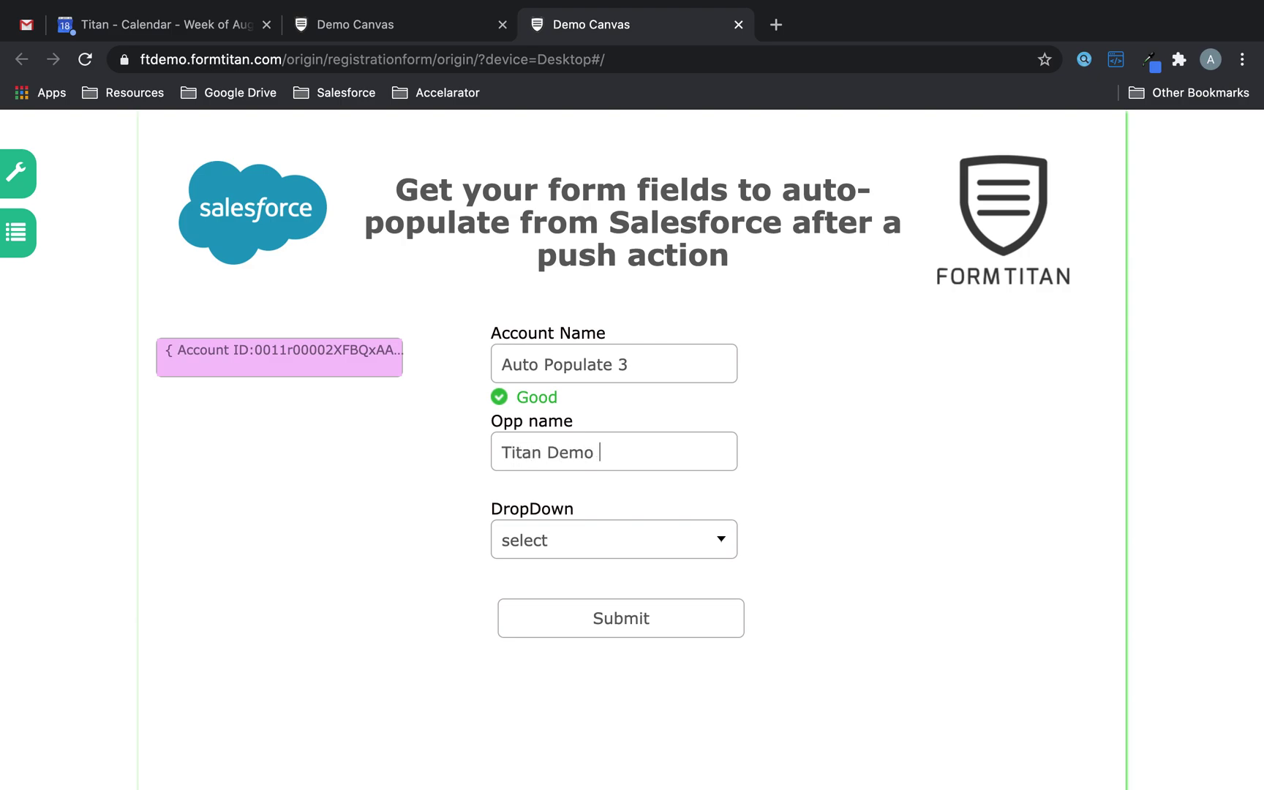
{"action": "left_click", "coordinate": [628, 545]}
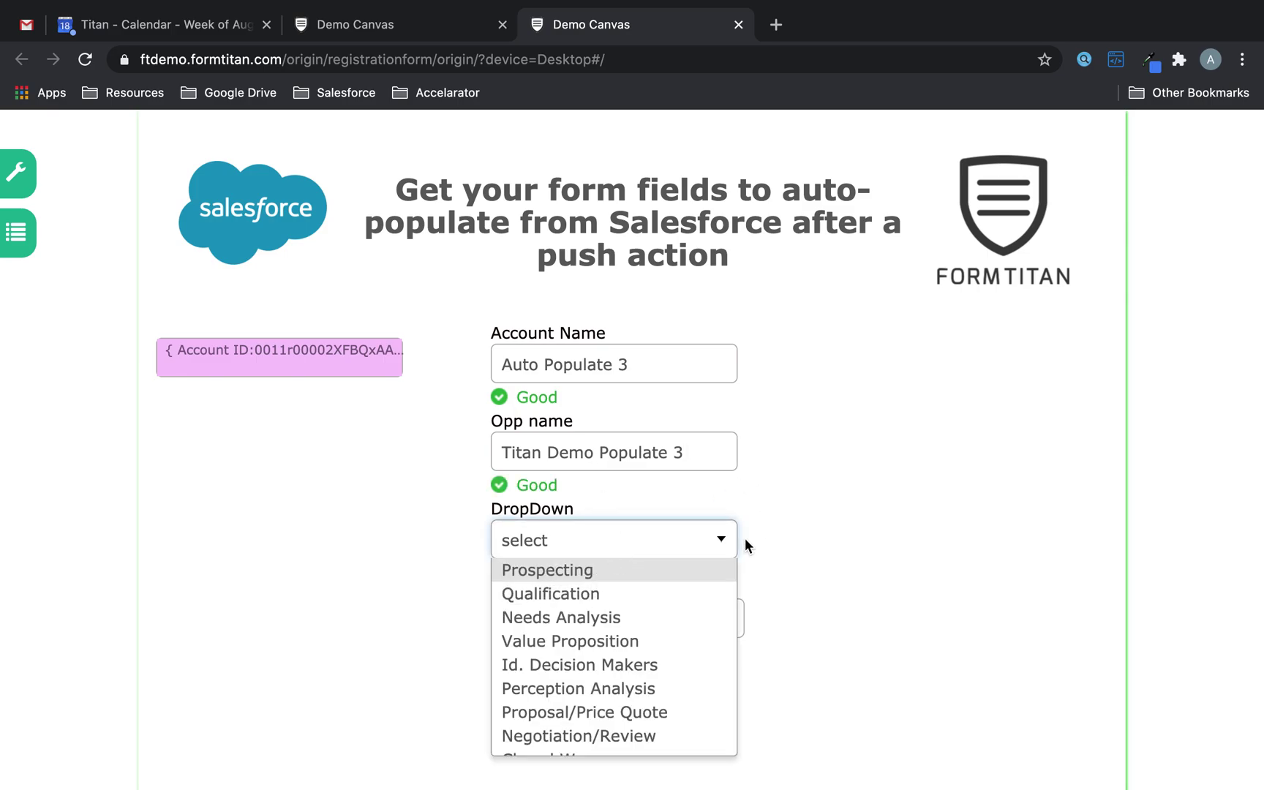
{"action": "left_click", "coordinate": [667, 580]}
{"action": "left_click", "coordinate": [633, 617]}
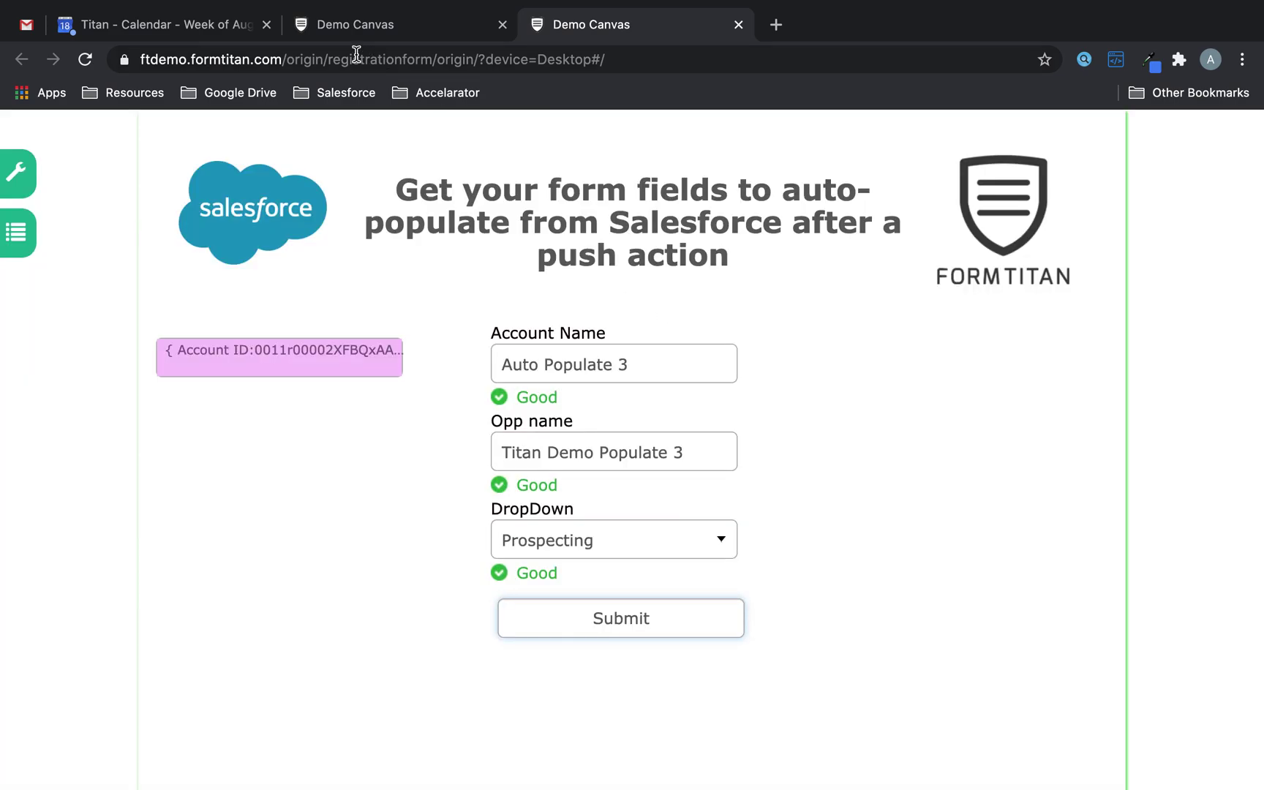
{"action": "left_click", "coordinate": [380, 24]}
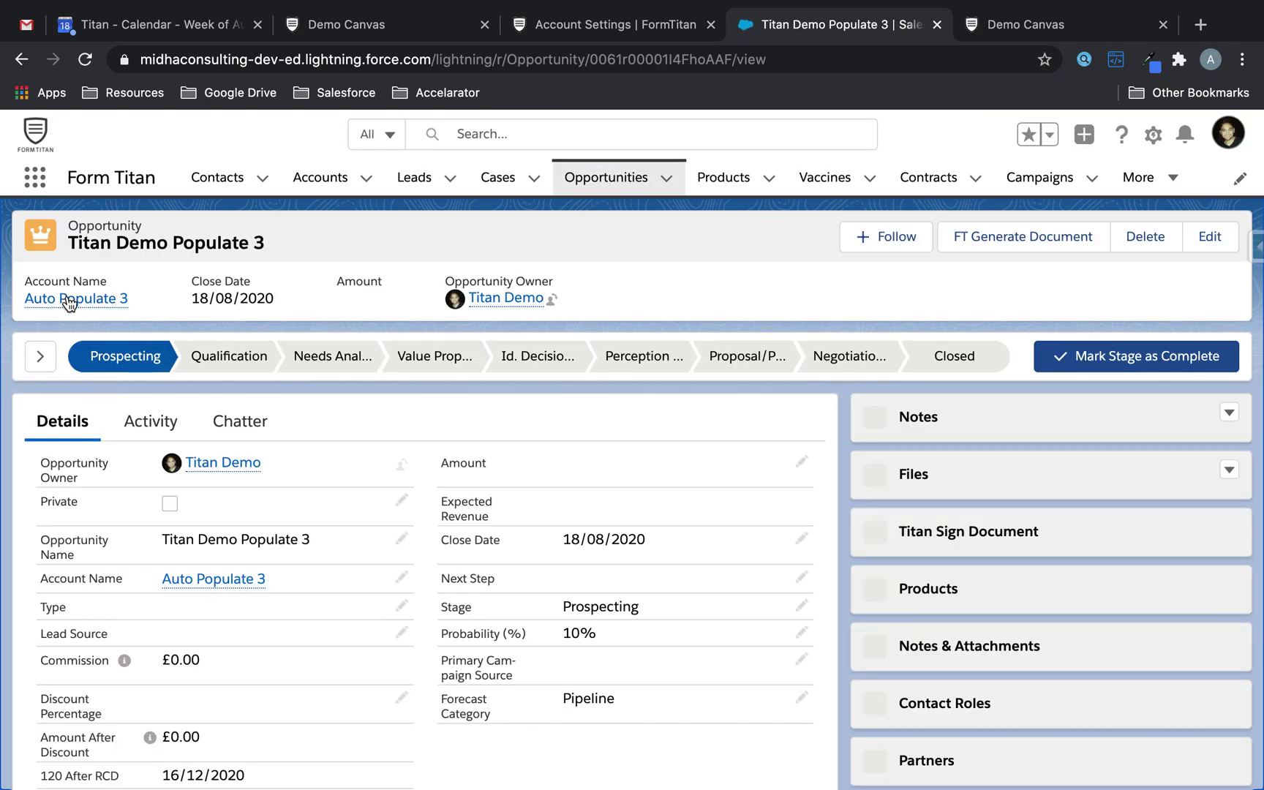
Step: In the editor, review page 1 Submit button's Salesforce action that creates the Account
{"action": "mouse_move", "coordinate": [69, 300]}
{"action": "left_click", "coordinate": [409, 24]}
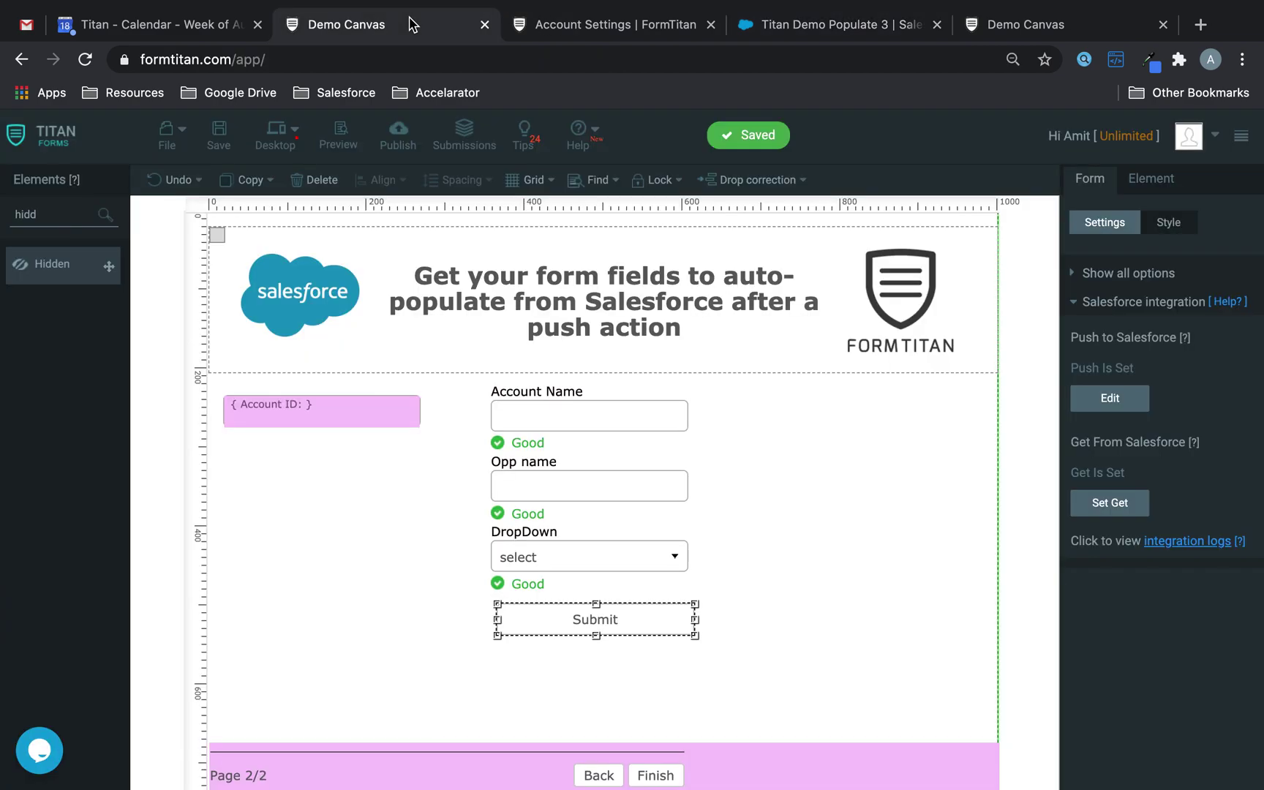
{"action": "left_click", "coordinate": [753, 503]}
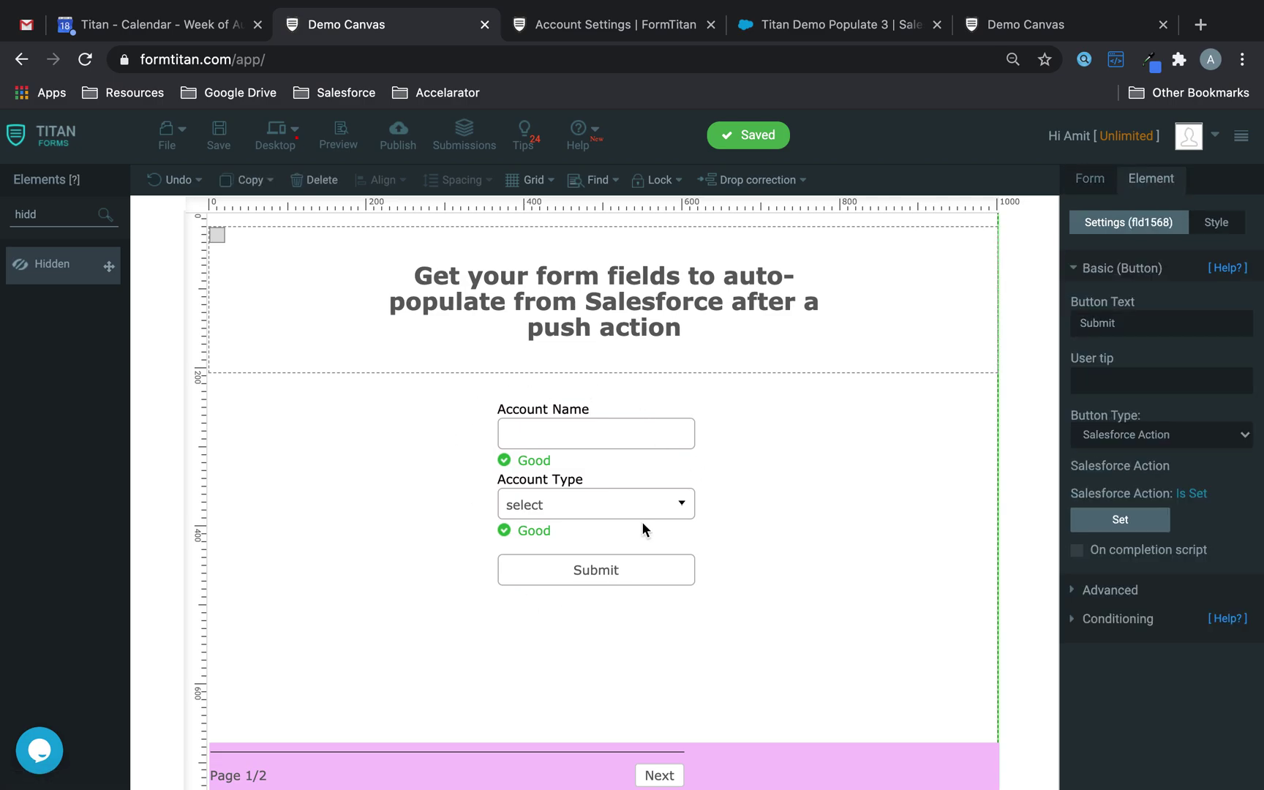
{"action": "left_click", "coordinate": [633, 410]}
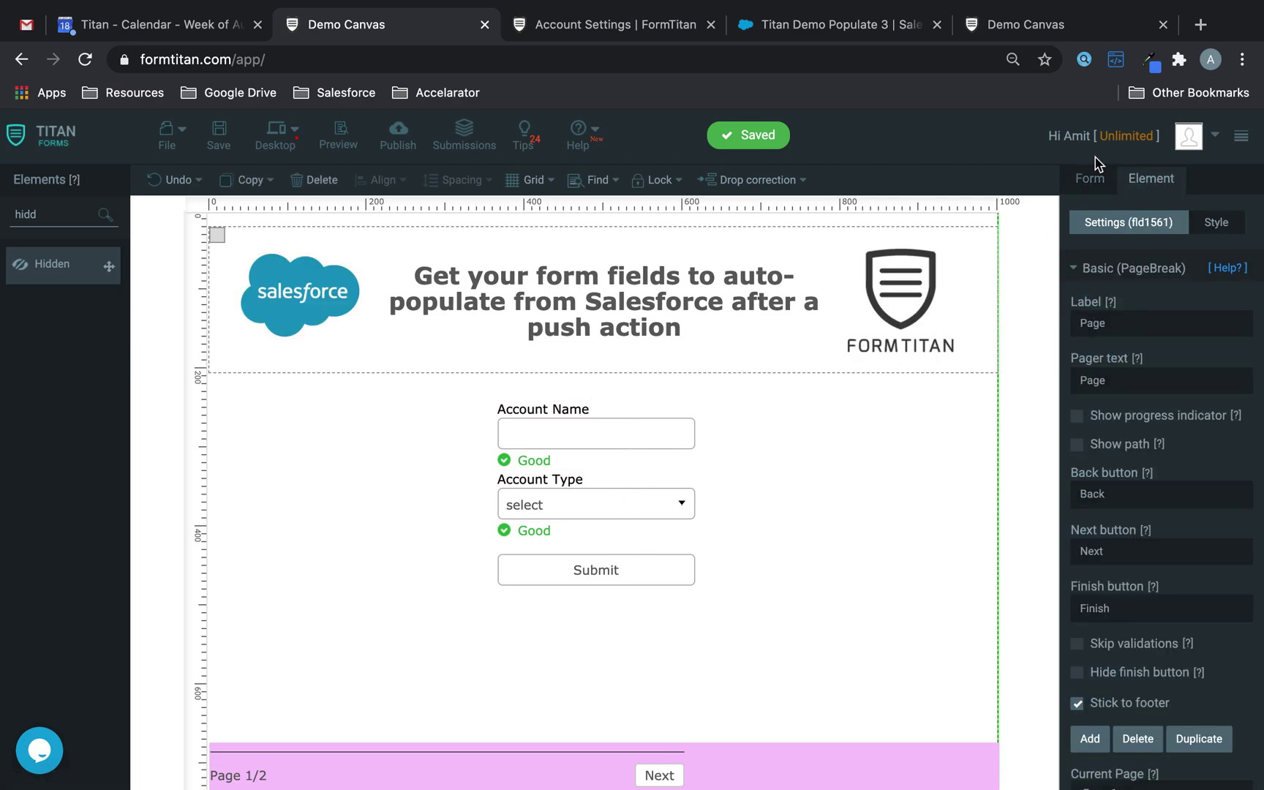
{"action": "left_click", "coordinate": [1090, 180]}
{"action": "left_click", "coordinate": [687, 570]}
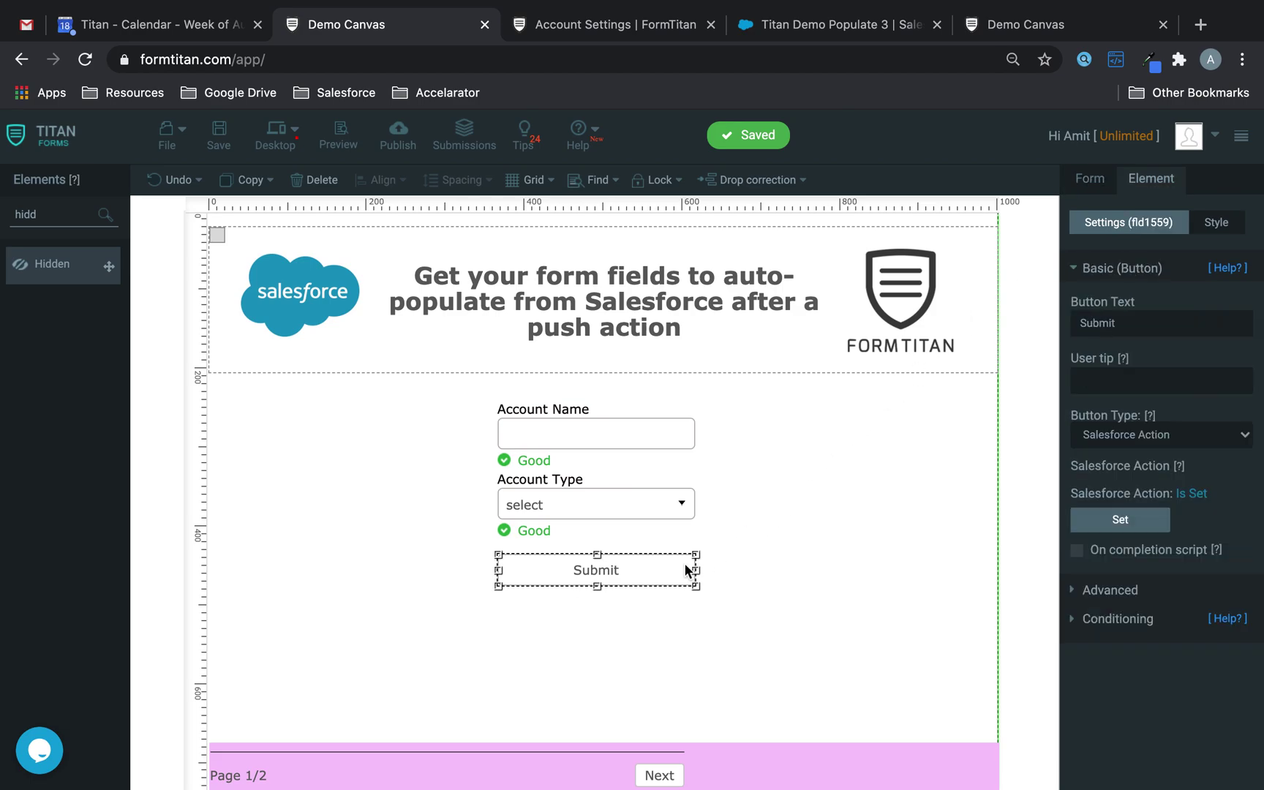
{"action": "left_click", "coordinate": [1120, 519]}
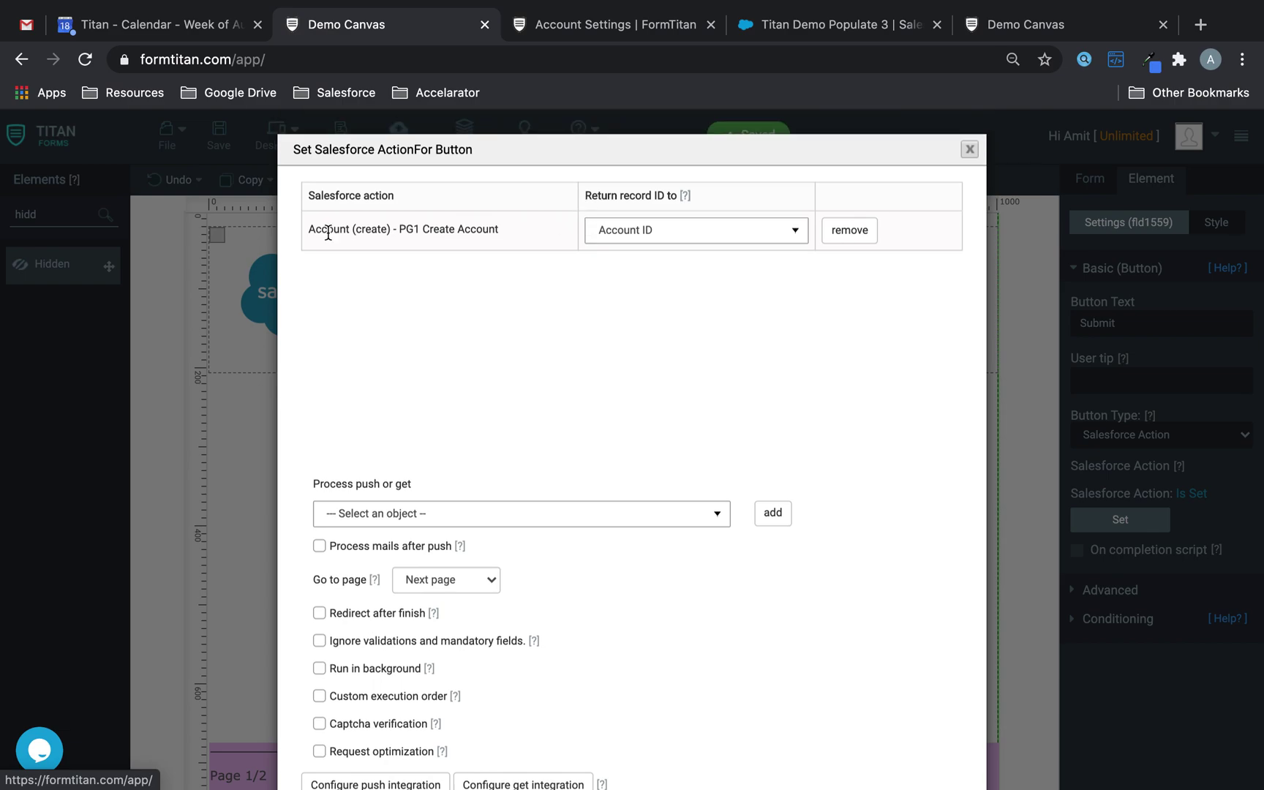
{"action": "left_click_drag", "start_coordinate": [316, 231], "coordinate": [510, 239]}
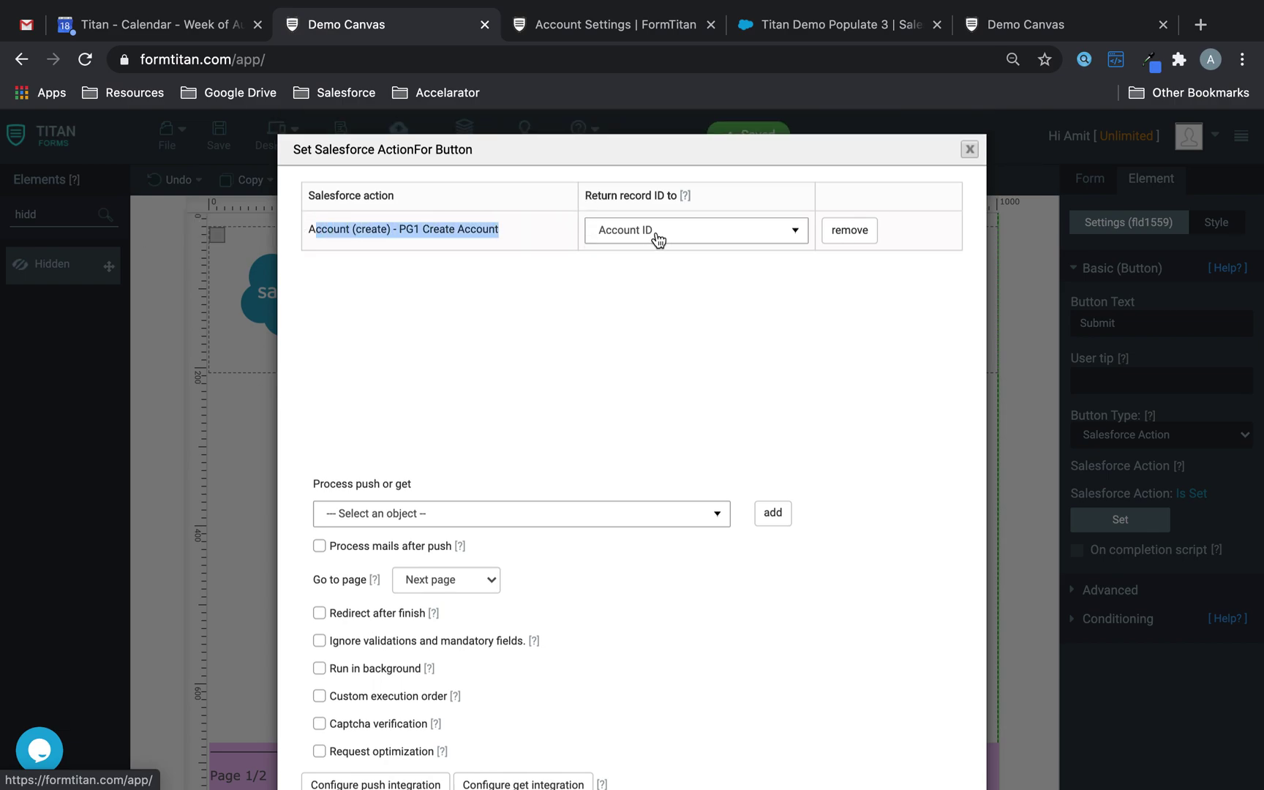
{"action": "left_click", "coordinate": [956, 147]}
Step: Inspect page 2's hidden Account ID field, then return to the live preview
{"action": "left_click", "coordinate": [658, 774]}
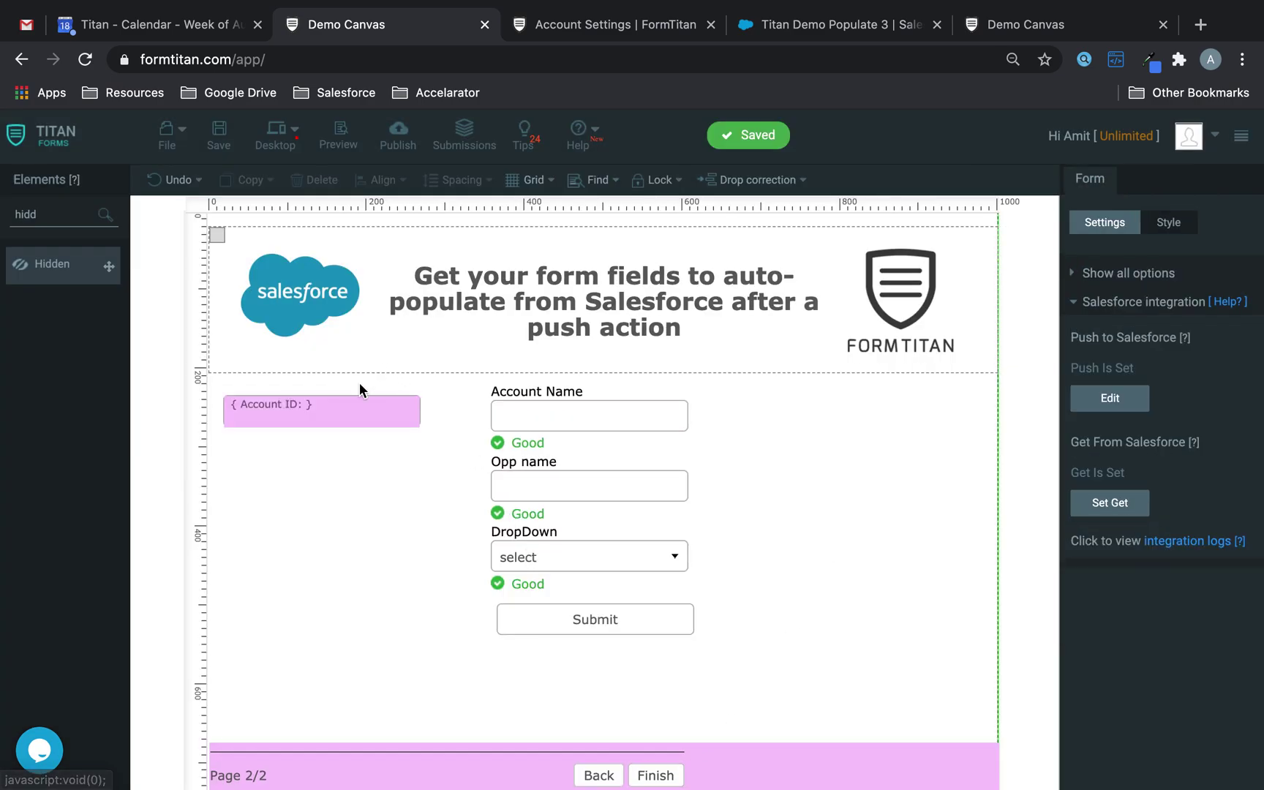
{"action": "left_click", "coordinate": [338, 418]}
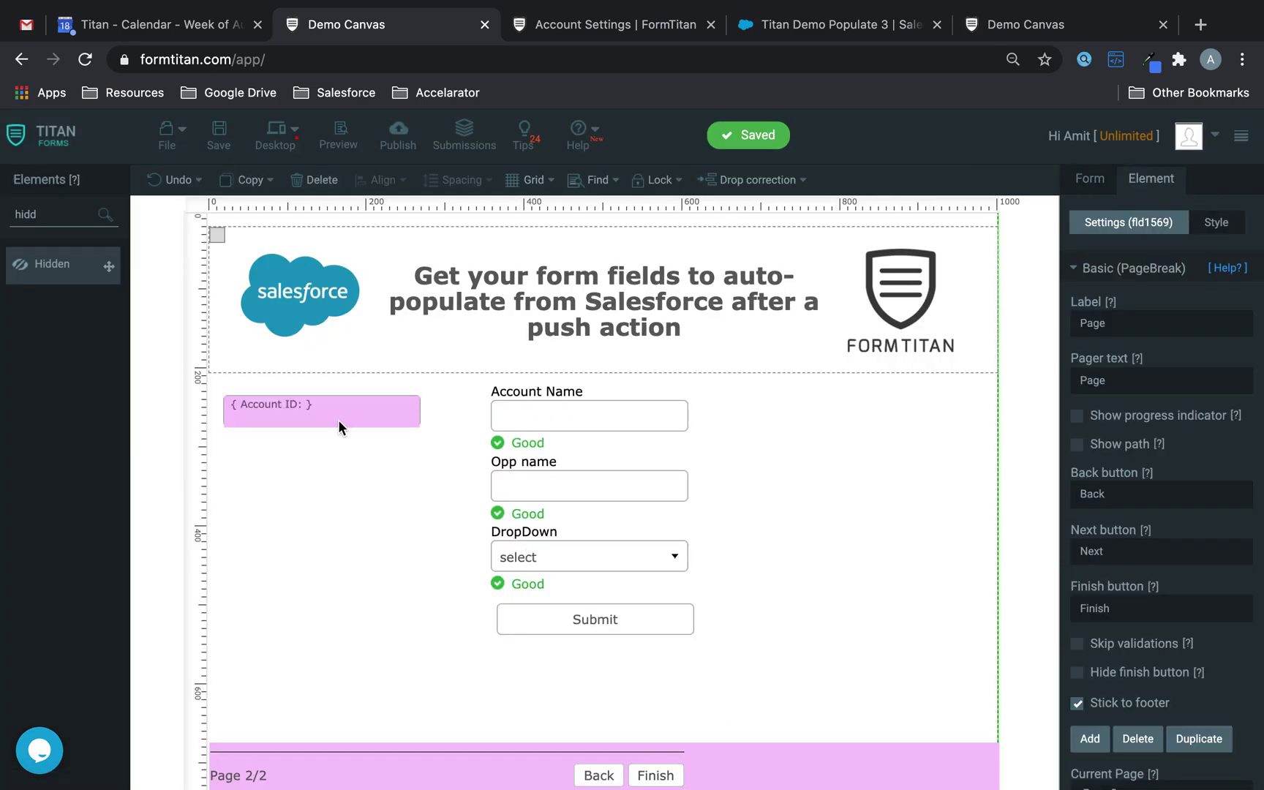
{"action": "left_click", "coordinate": [1039, 16]}
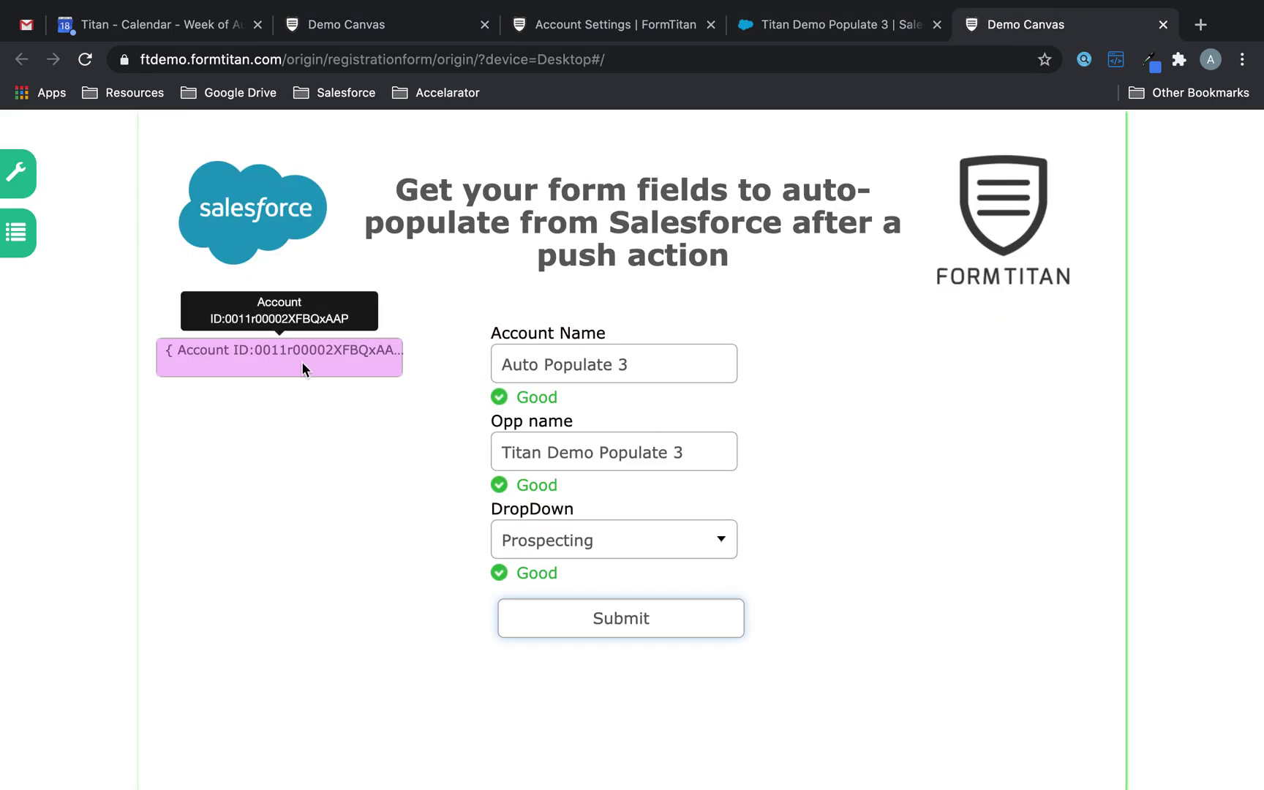
Step: Highlight the passed Account ID and the Auto Populate 3 account name in the preview
{"action": "left_click_drag", "start_coordinate": [256, 350], "coordinate": [407, 361]}
{"action": "left_click", "coordinate": [309, 344]}
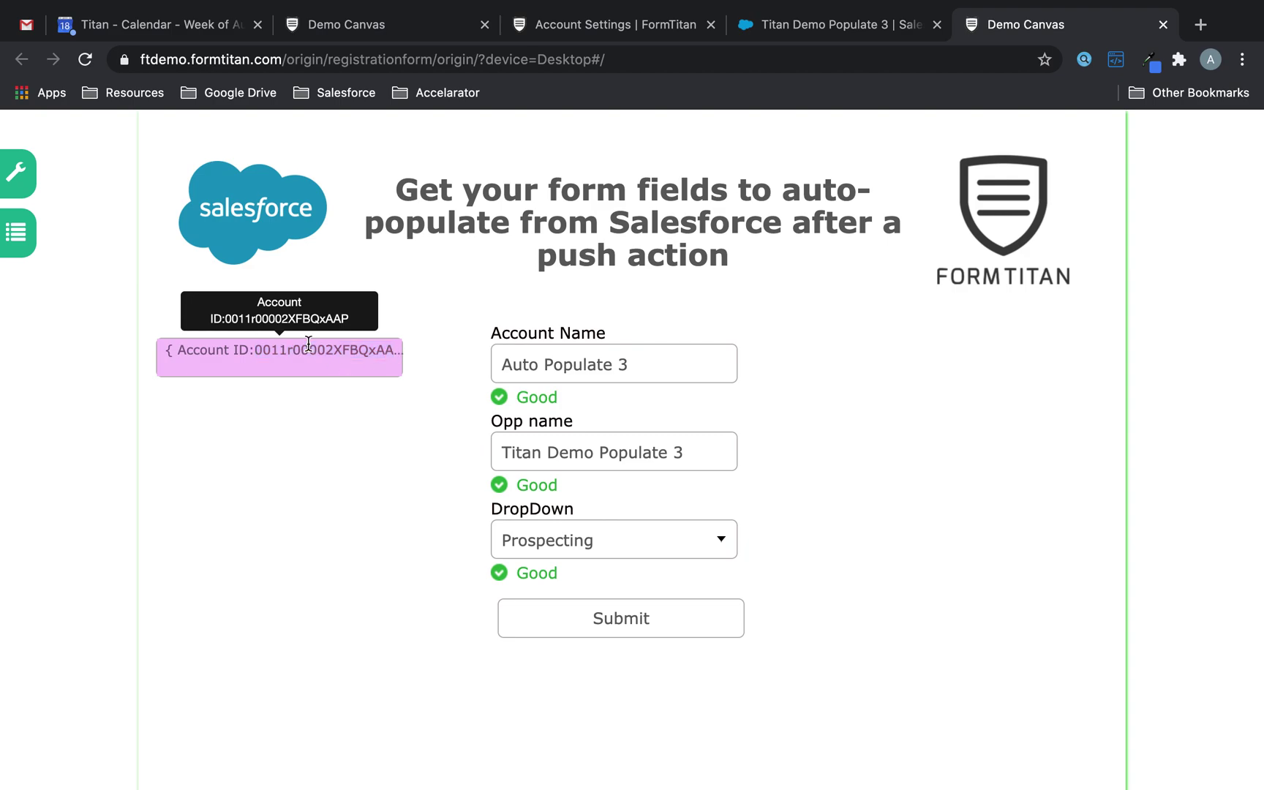
{"action": "left_click_drag", "start_coordinate": [506, 362], "coordinate": [643, 372]}
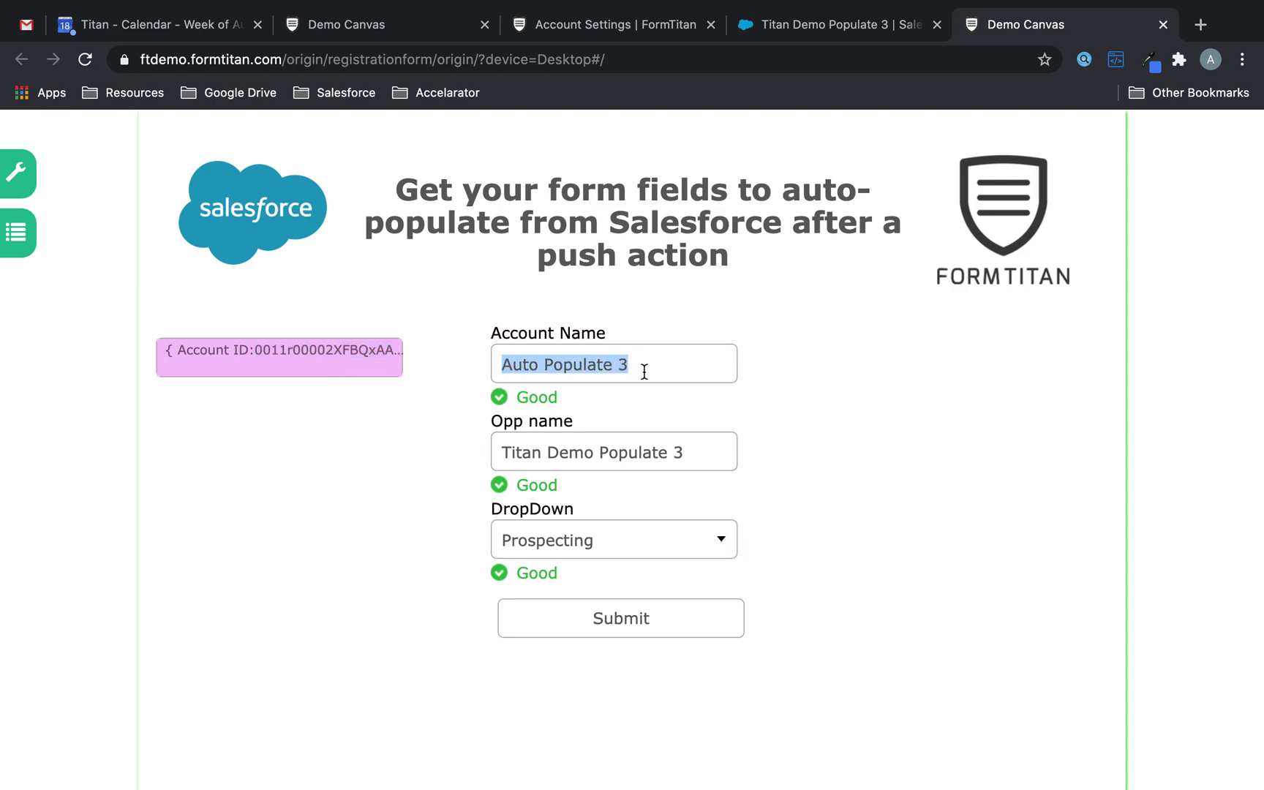
{"action": "left_click", "coordinate": [648, 368]}
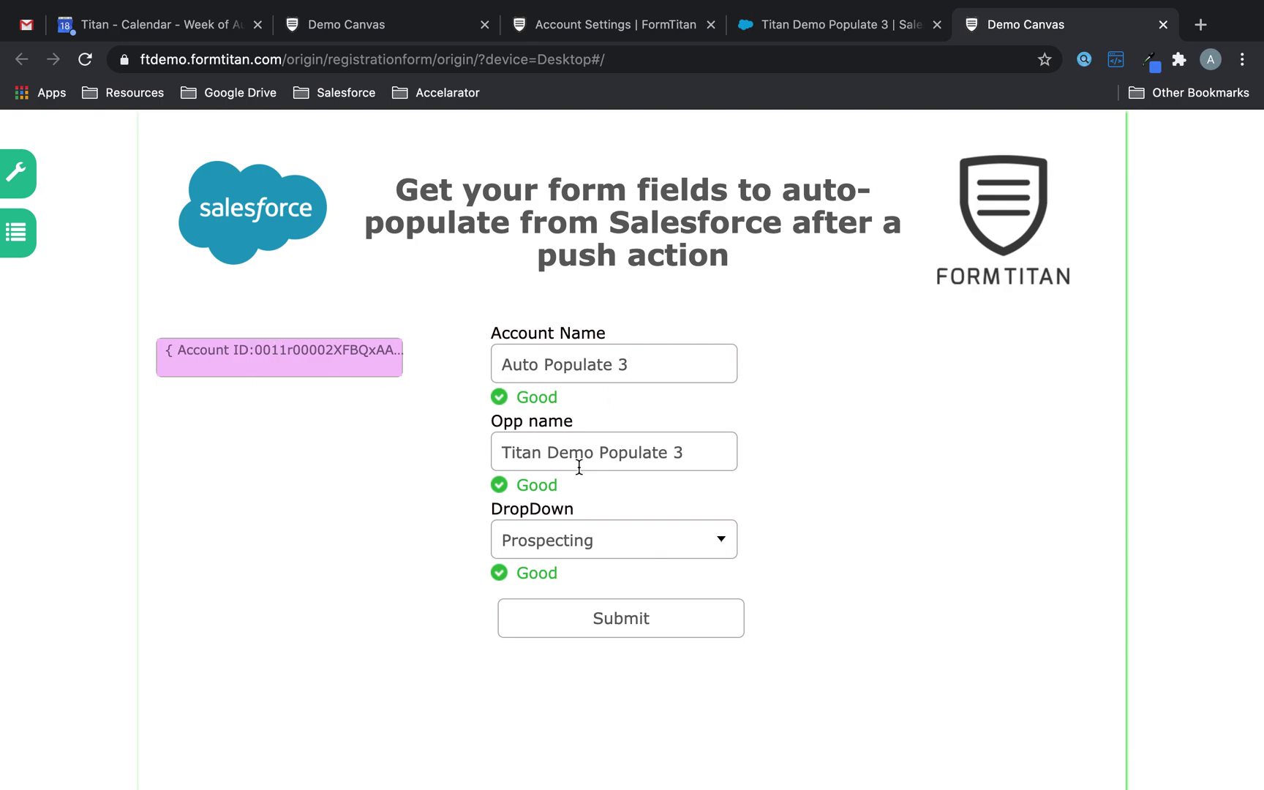
Step: Show the Salesforce record for opportunity Titan Demo Populate 3 and its Auto Populate 3 account link
{"action": "left_click", "coordinate": [819, 25]}
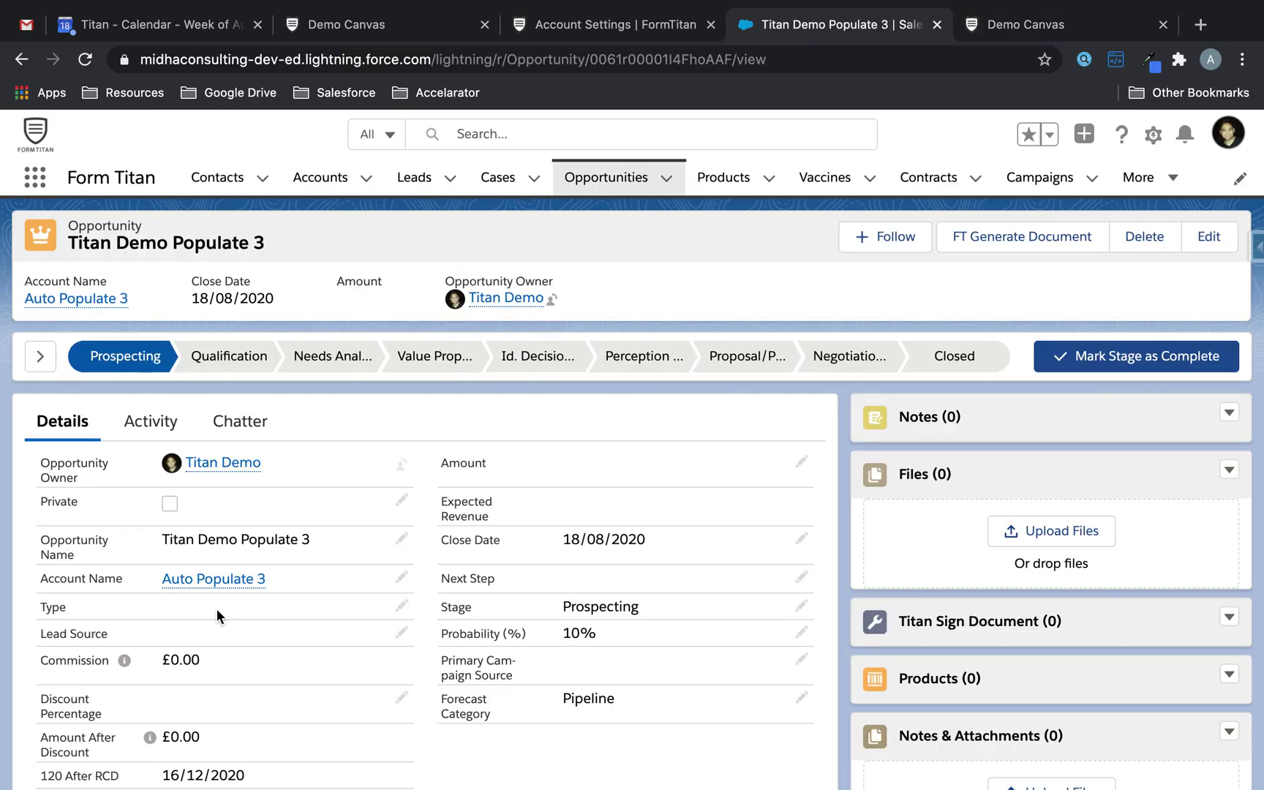
{"action": "mouse_move", "coordinate": [225, 589]}
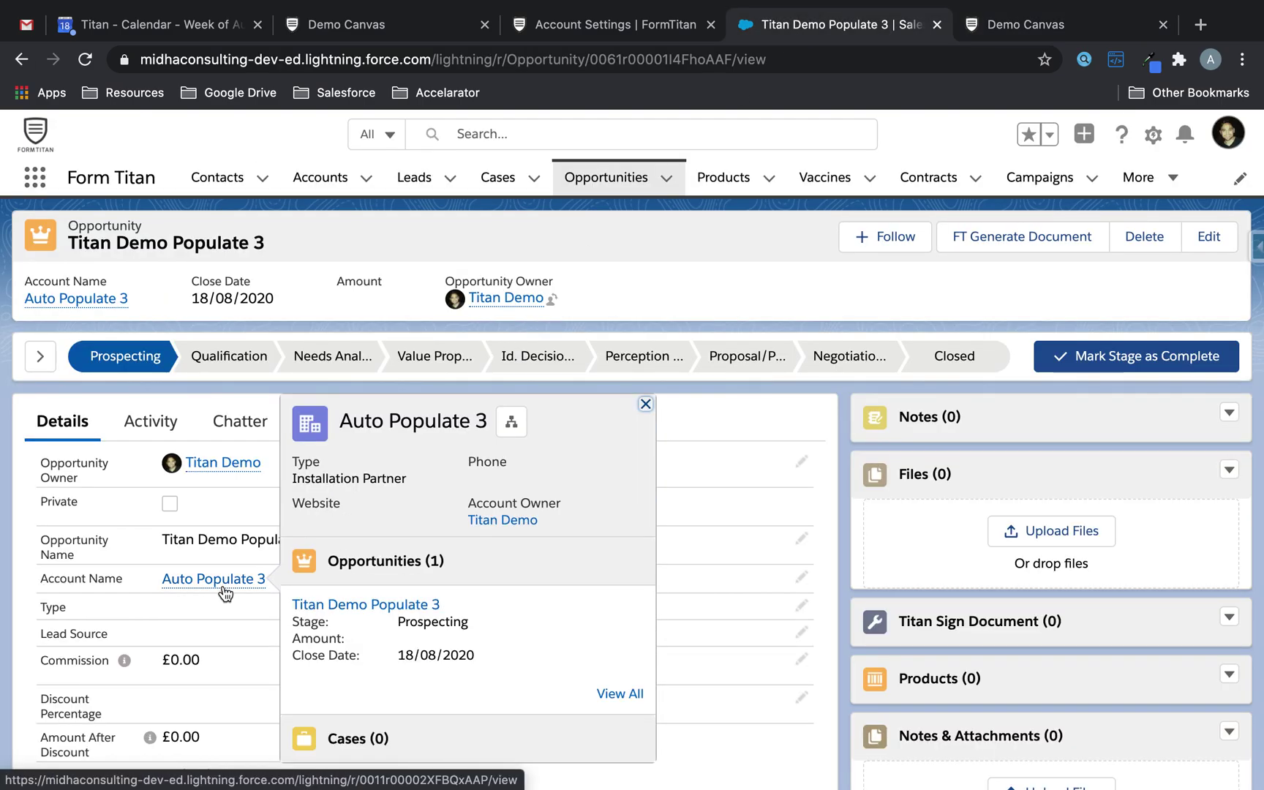
{"action": "mouse_move", "coordinate": [608, 7]}
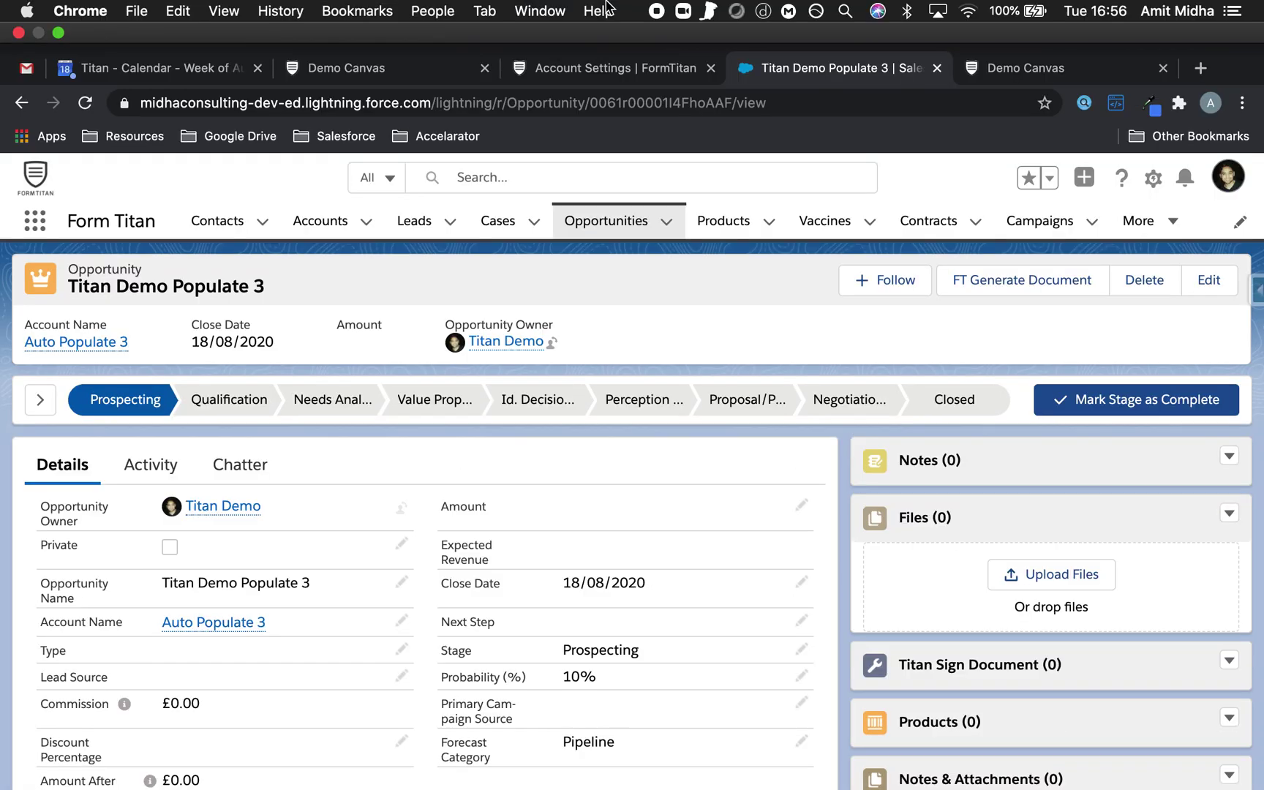